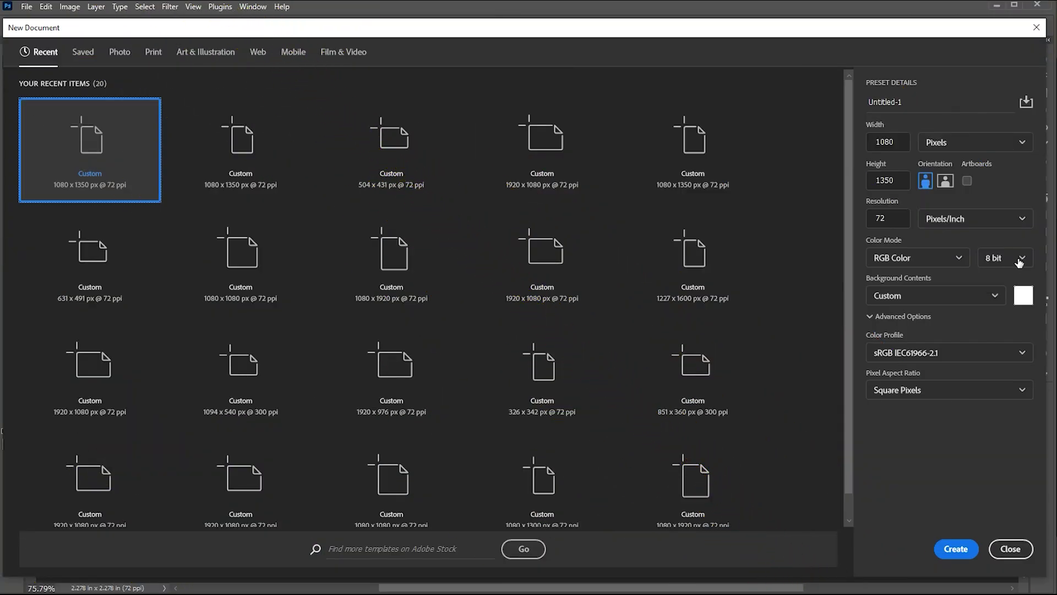
# - Create a new 1080 × 1350 px, 72 ppi RGB document
pyautogui.click(892, 142)
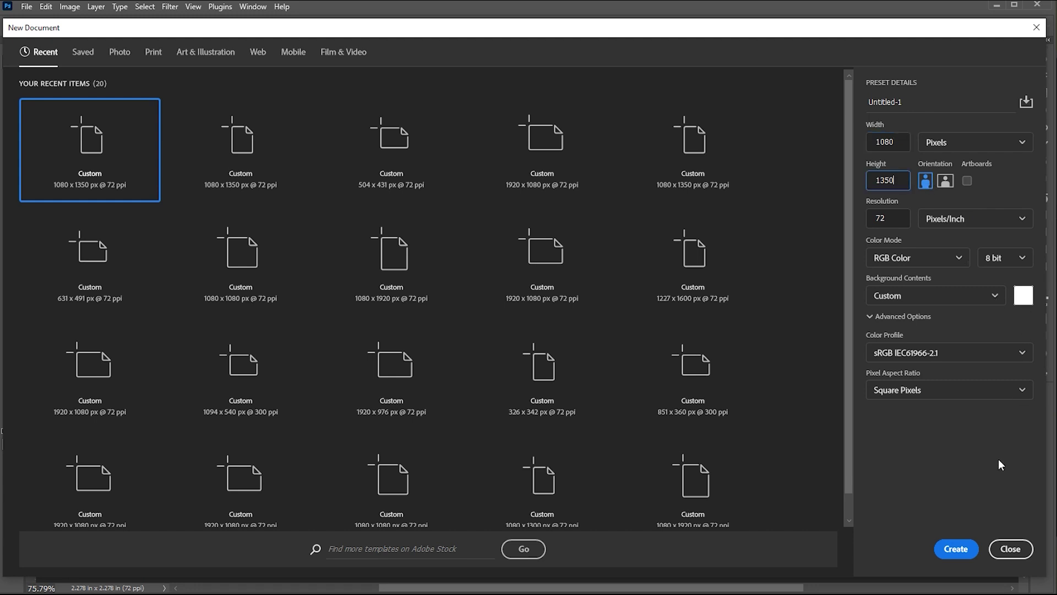
pyautogui.click(956, 548)
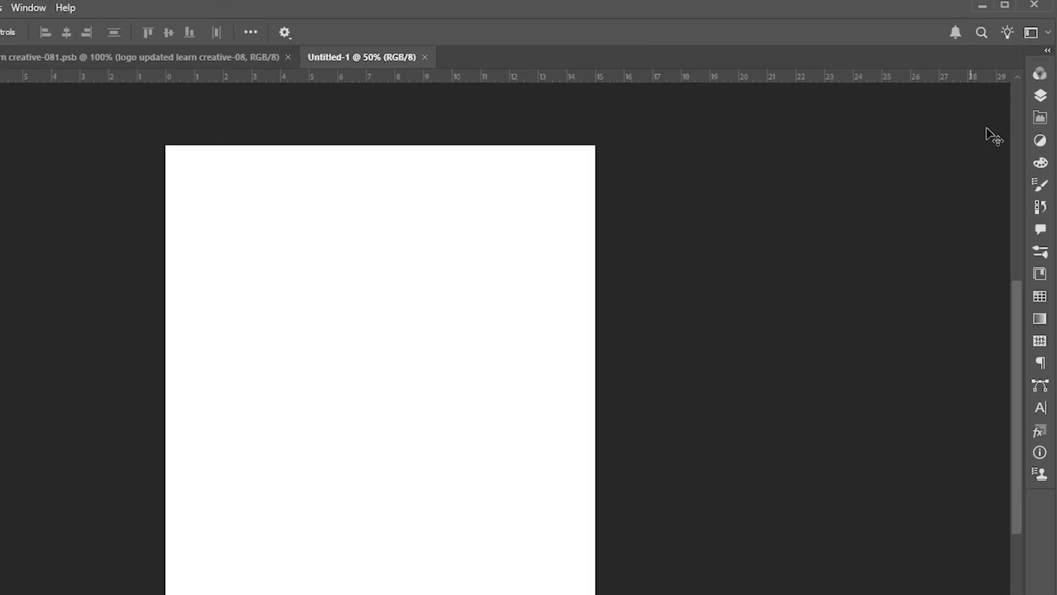
# - Expand the Layers panel and add a new Gradient fill layer
pyautogui.click(1041, 75)
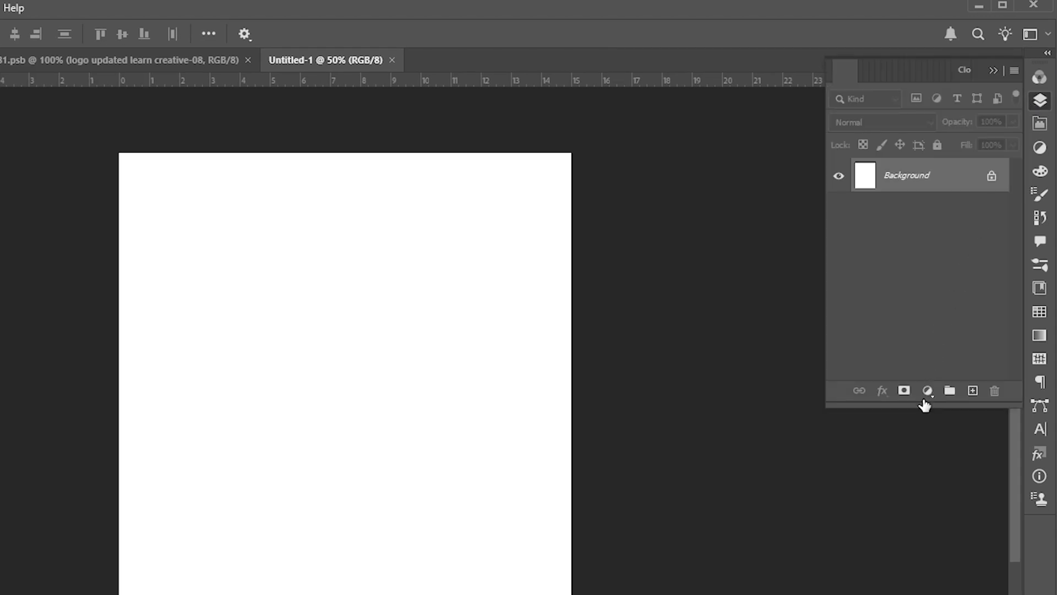
pyautogui.moveTo(923, 406); pyautogui.dragTo(926, 523)
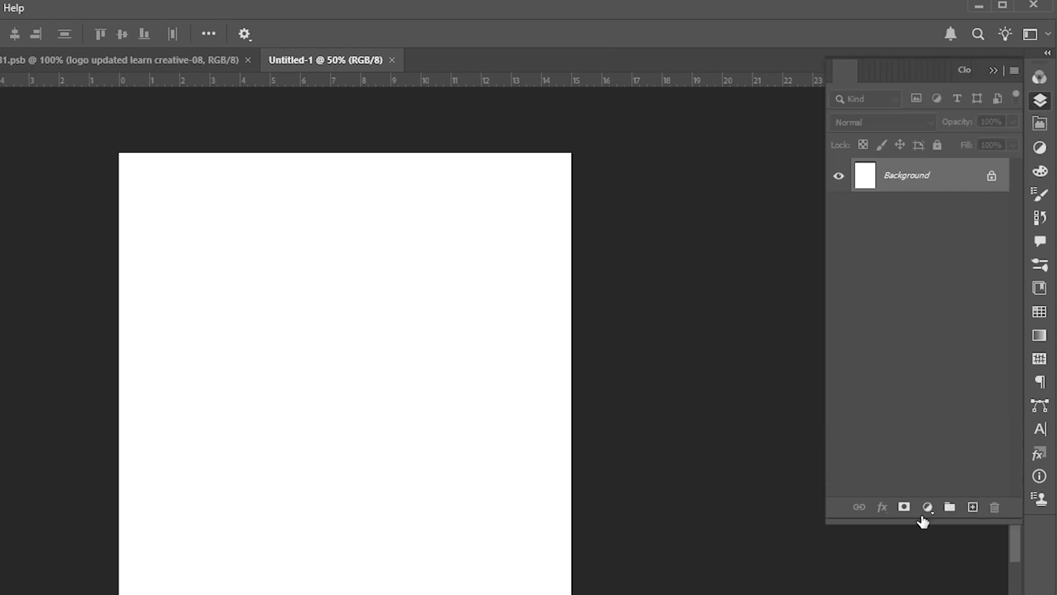
pyautogui.click(927, 507)
pyautogui.click(939, 537)
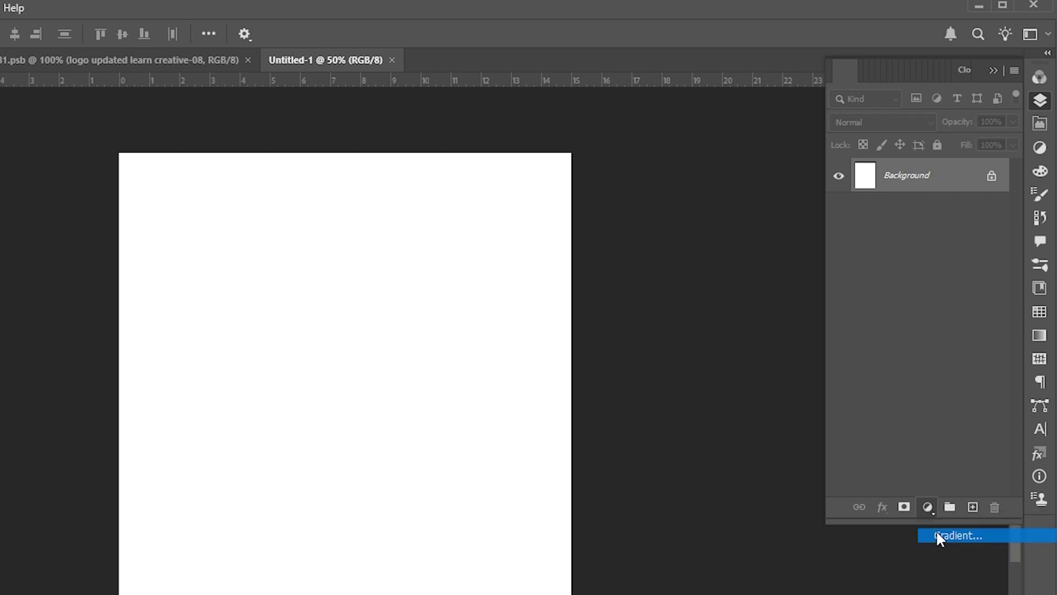
# - Start from the green-to-white preset and set the right gradient stop to mint #6be9cd
pyautogui.click(777, 129)
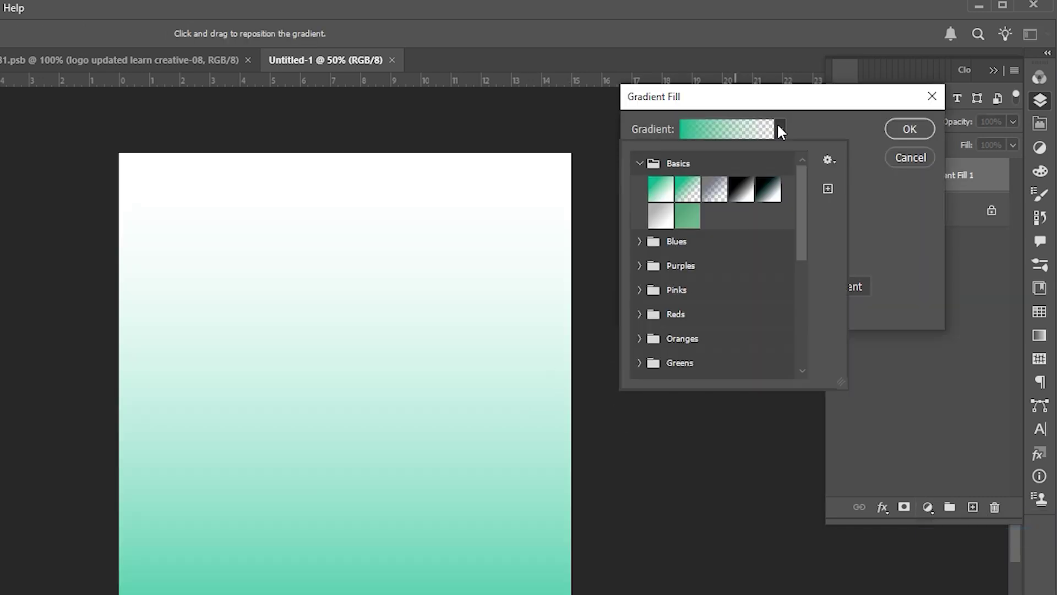
pyautogui.click(661, 189)
pyautogui.press('Return')
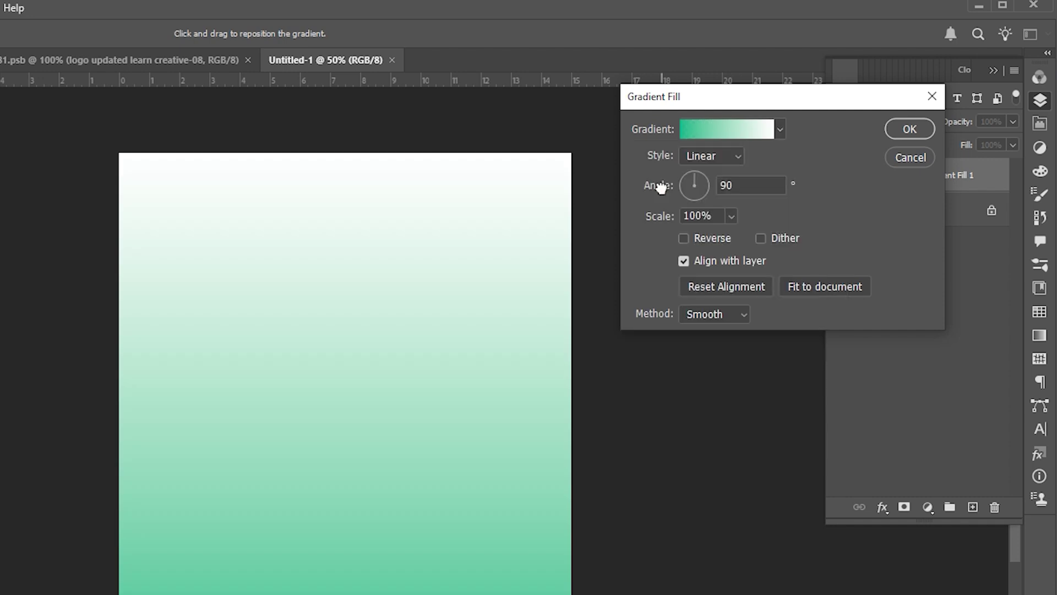
pyautogui.click(716, 133)
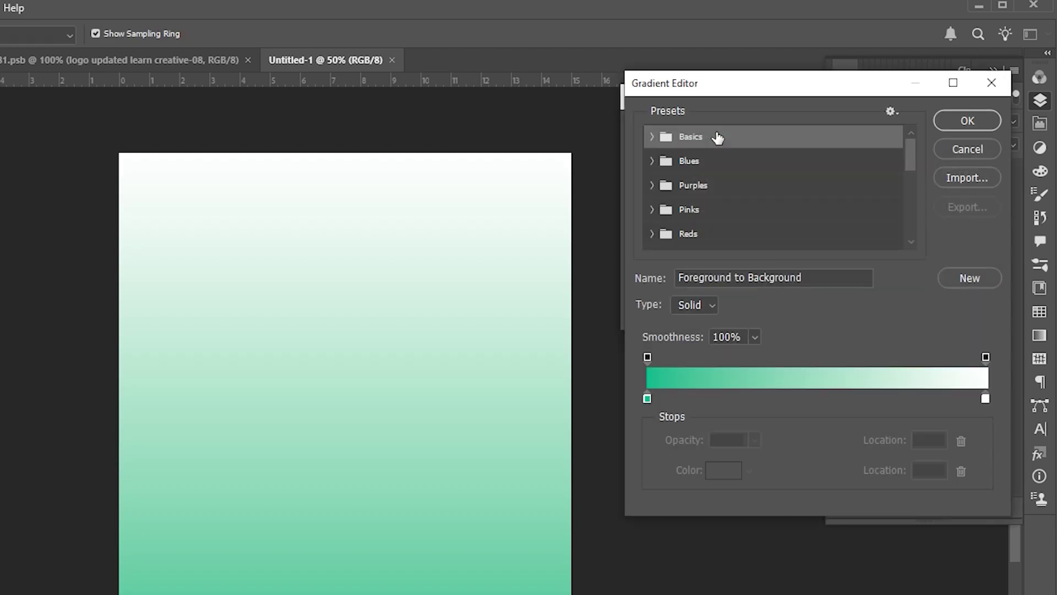
pyautogui.doubleClick(646, 400)
pyautogui.moveTo(896, 252); pyautogui.dragTo(696, 397)
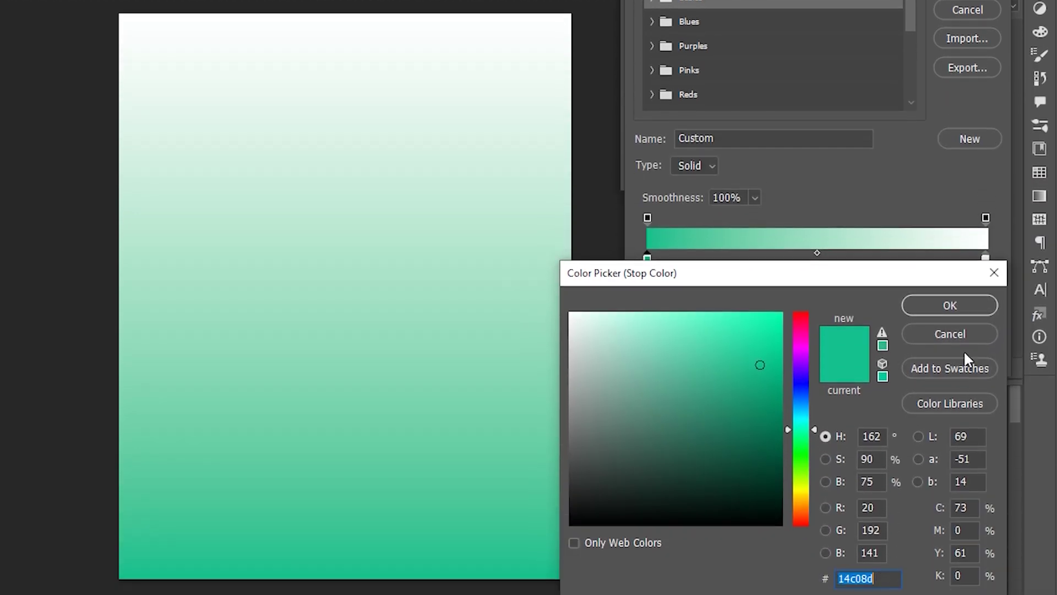
pyautogui.click(950, 334)
pyautogui.doubleClick(986, 260)
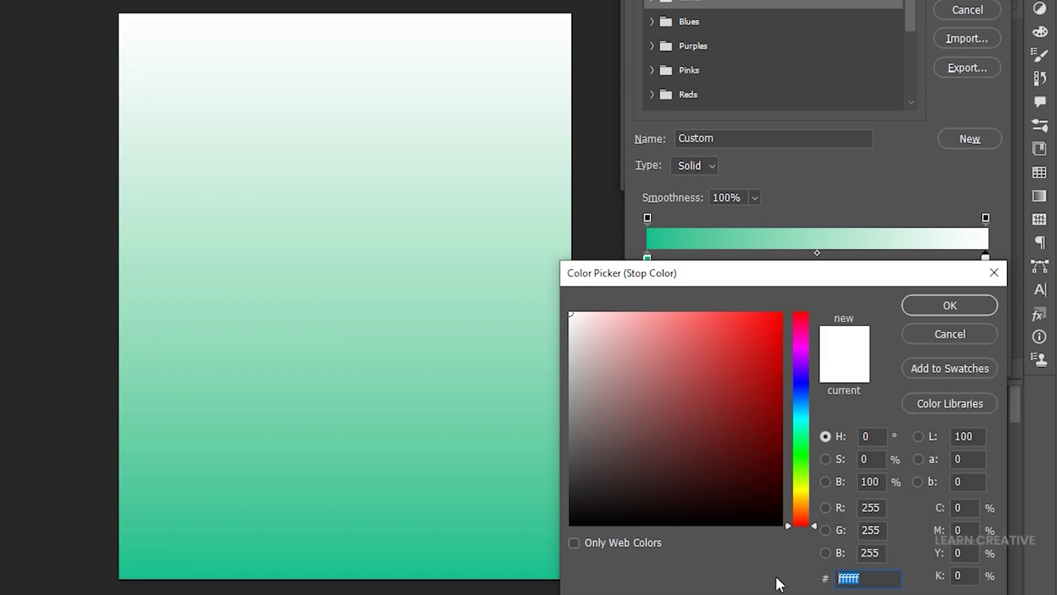
pyautogui.write('6be9cd')
pyautogui.click(950, 305)
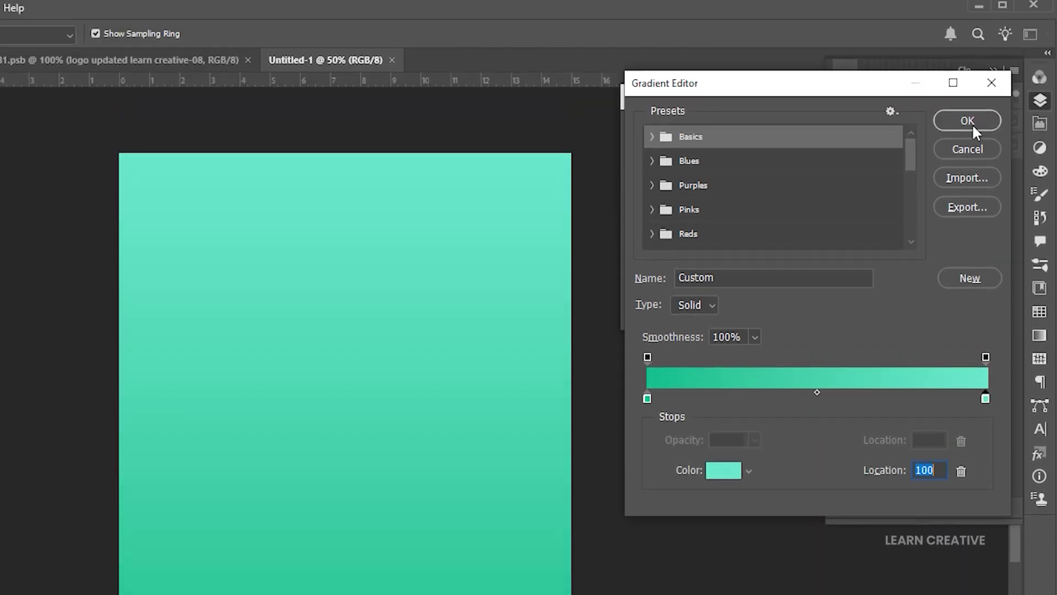
pyautogui.click(968, 122)
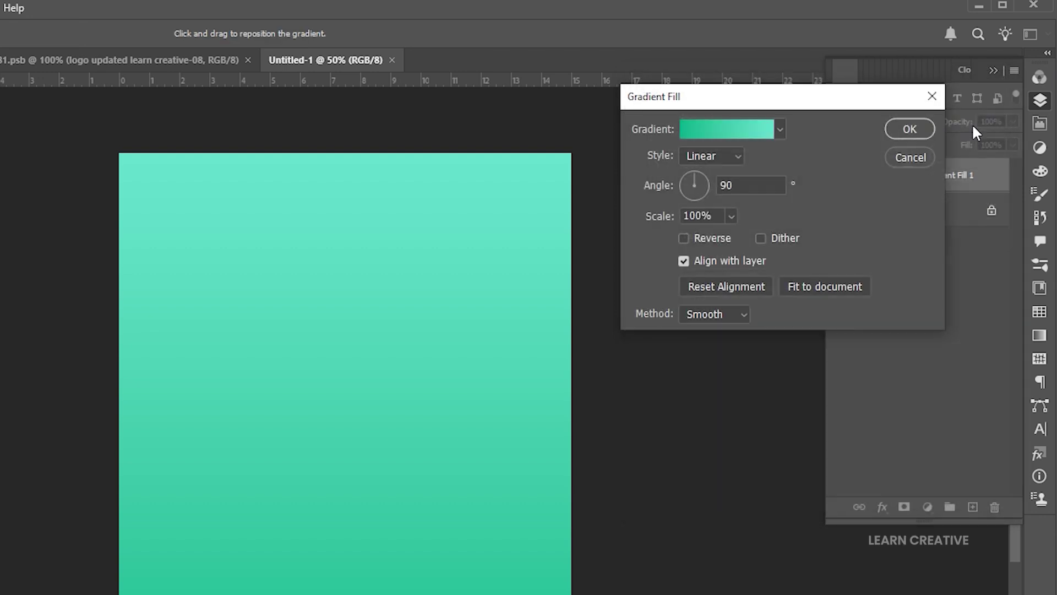
# - Make the gradient Radial and Reversed so the centre glows light, then apply it
pyautogui.click(724, 156)
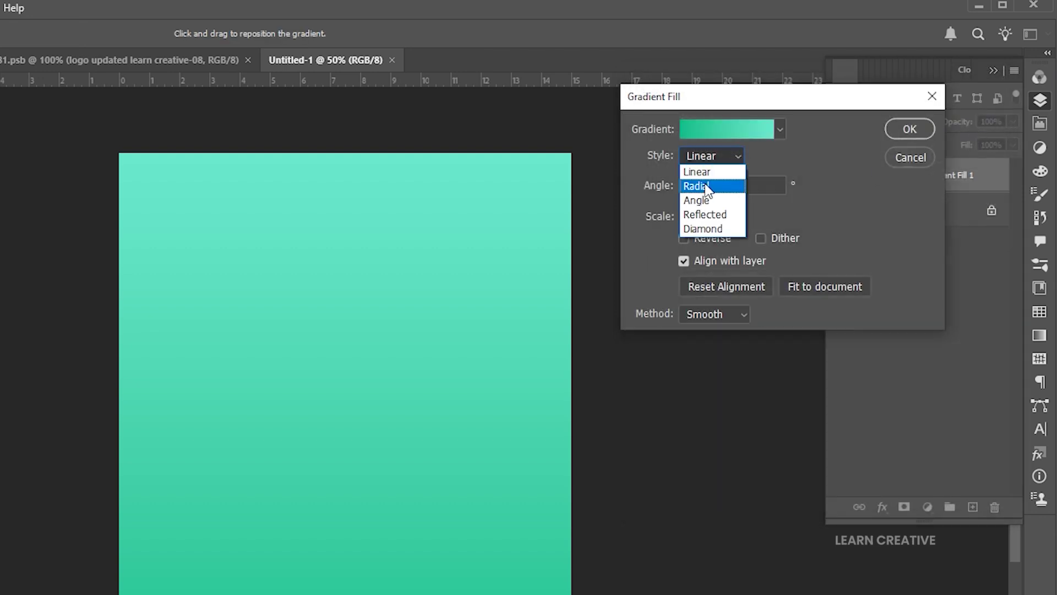
pyautogui.click(704, 177)
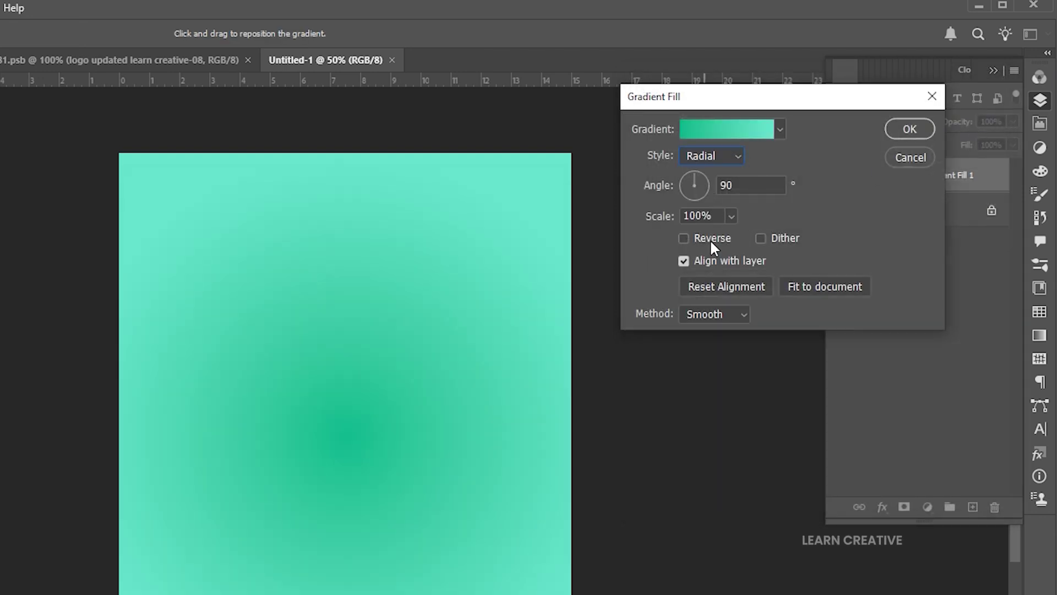
pyautogui.click(684, 238)
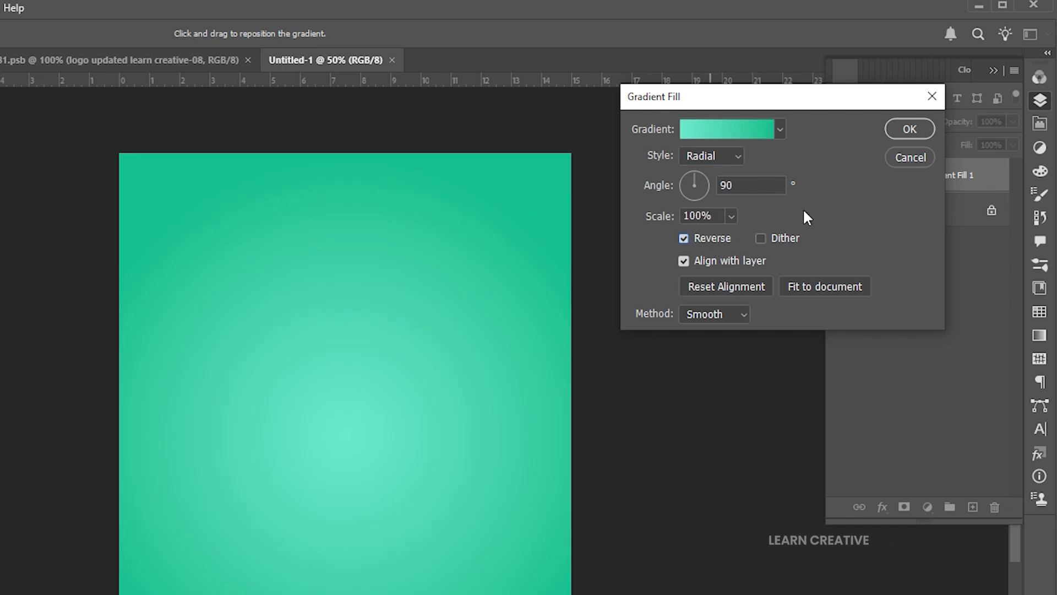
pyautogui.click(920, 128)
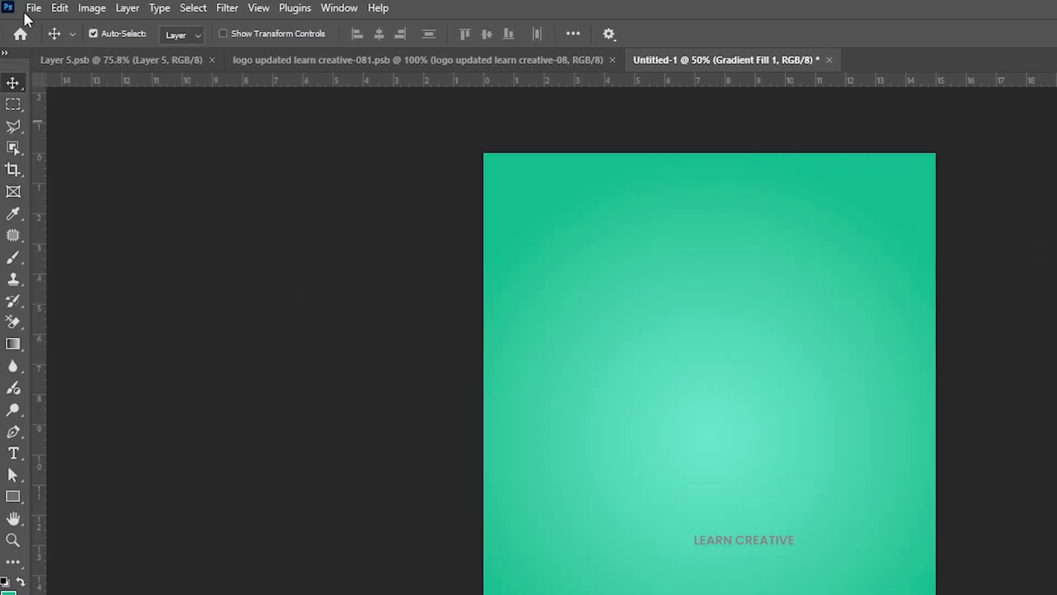
# - Place the first sheep-with-laptop photo as embedded and enlarge it slightly to fill the width
pyautogui.click(35, 8)
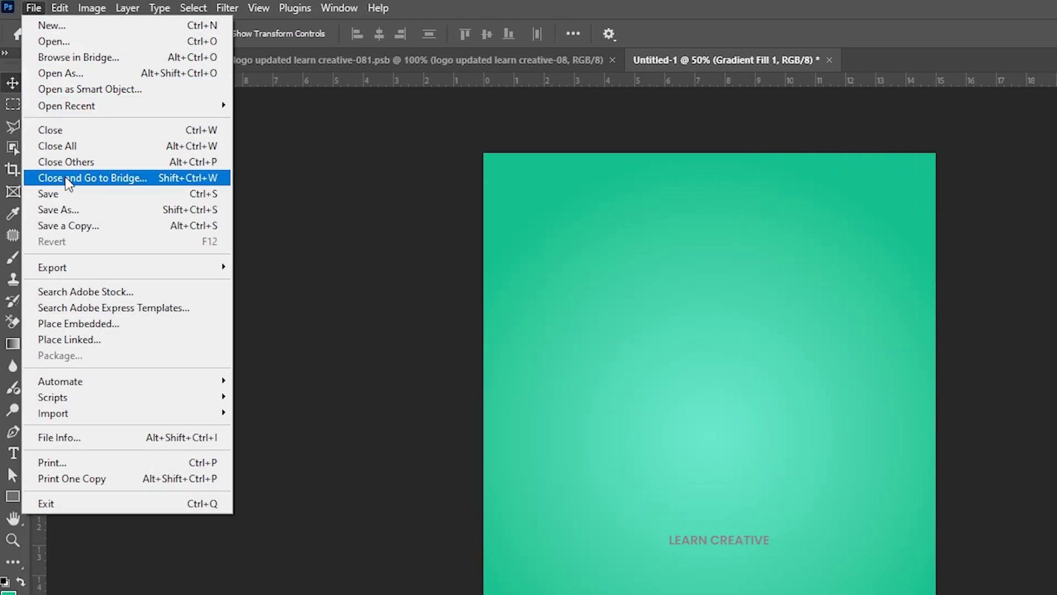
pyautogui.click(79, 324)
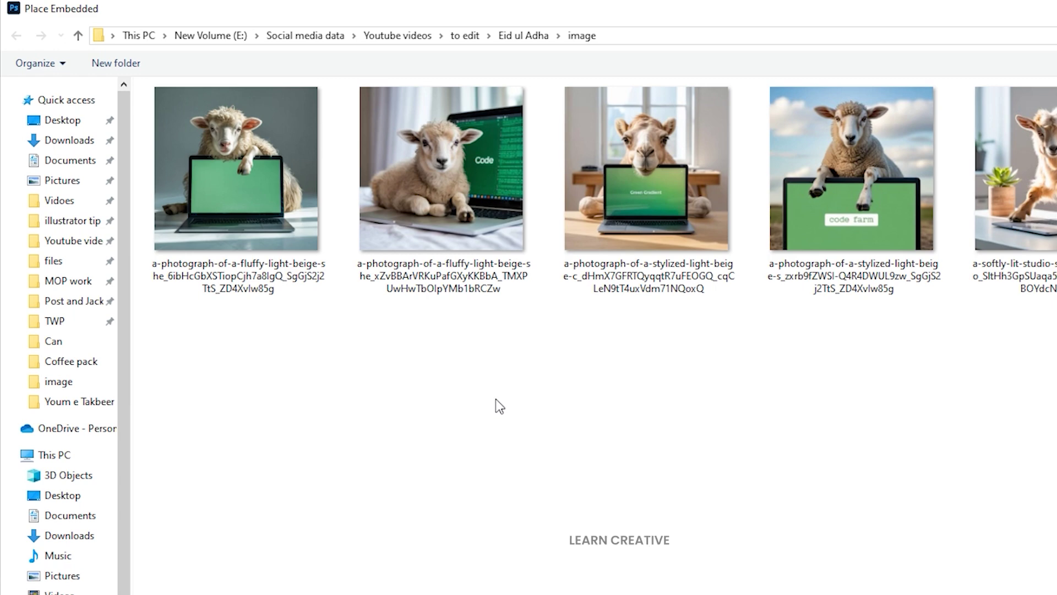
pyautogui.doubleClick(236, 168)
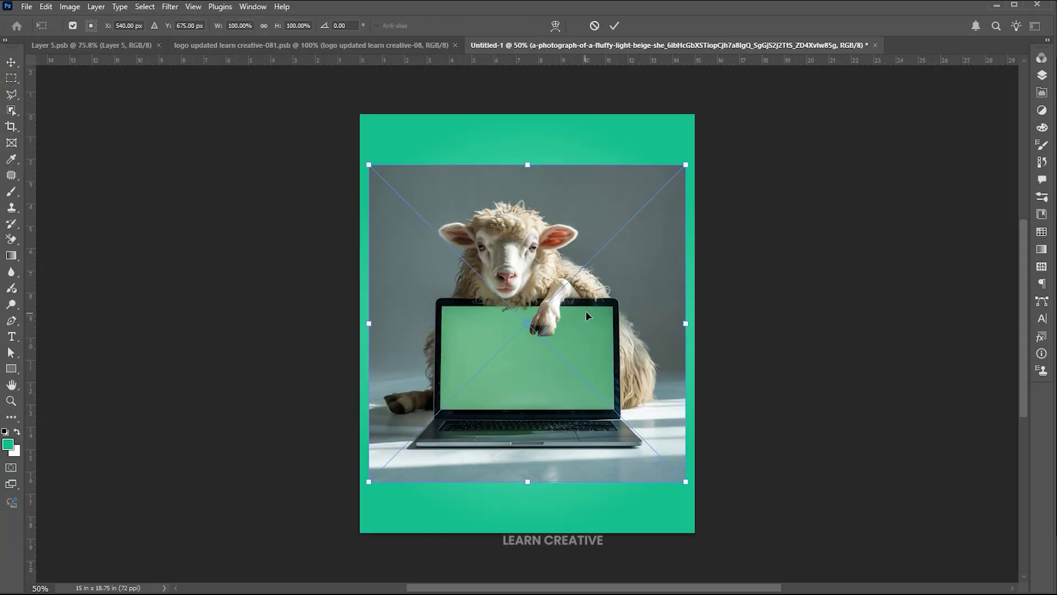
pyautogui.moveTo(685, 166); pyautogui.dragTo(691, 159)
pyautogui.press('Return')
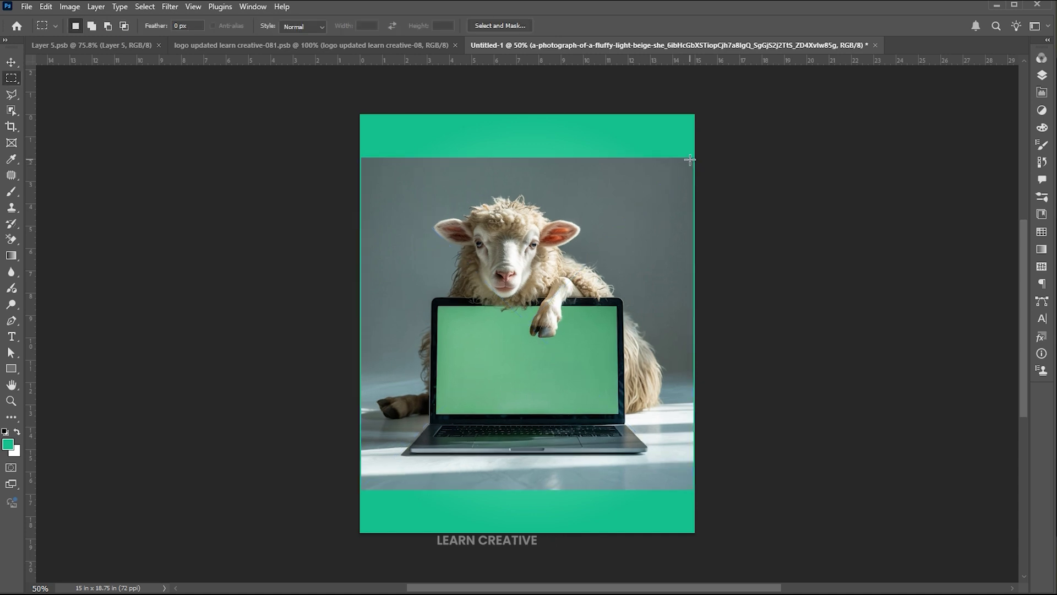
# - Select the sheep and add the laptop with the Object Selection tool
pyautogui.click(12, 110)
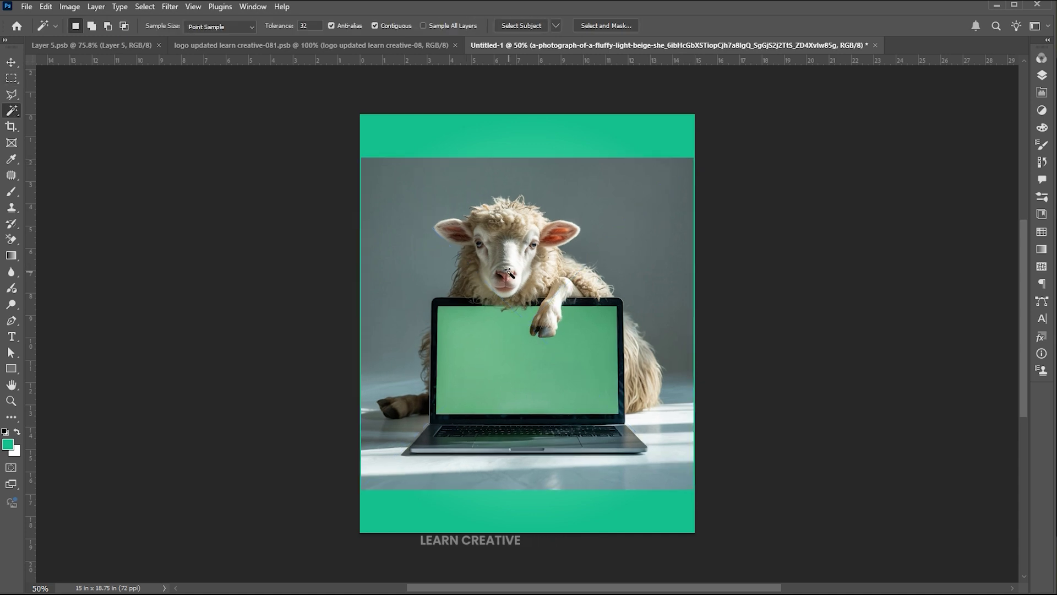
pyautogui.rightClick(12, 109)
pyautogui.click(67, 108)
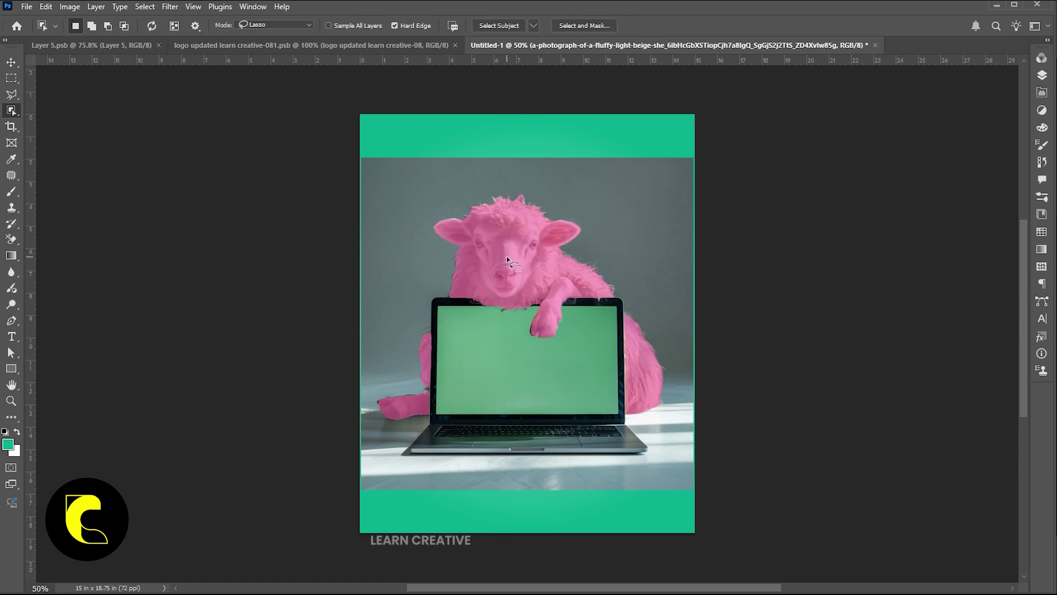
pyautogui.click(527, 335)
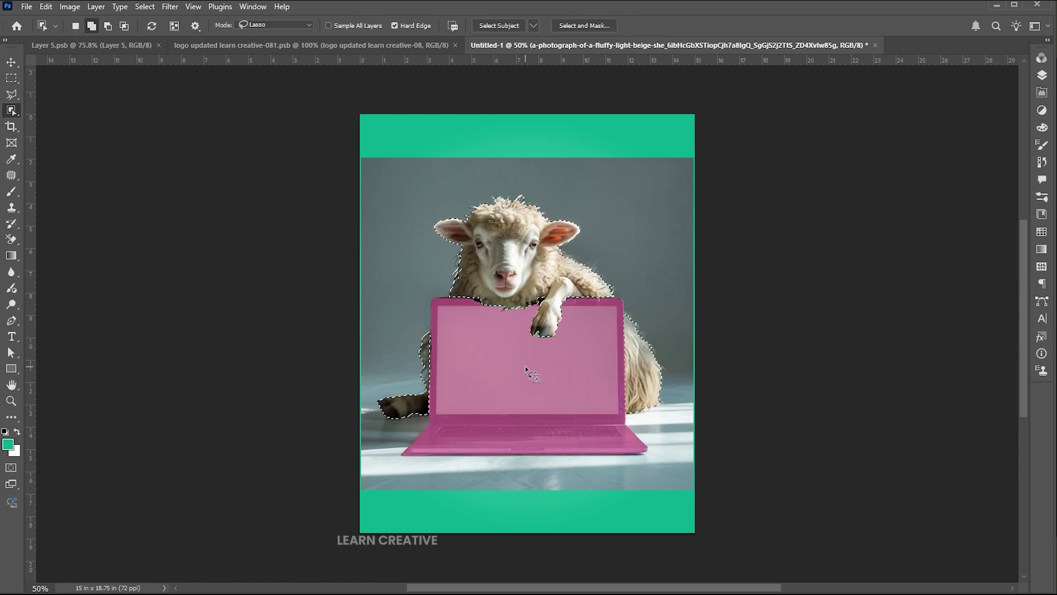
pyautogui.keyDown('shift'); pyautogui.click(573, 373); pyautogui.keyUp('shift')
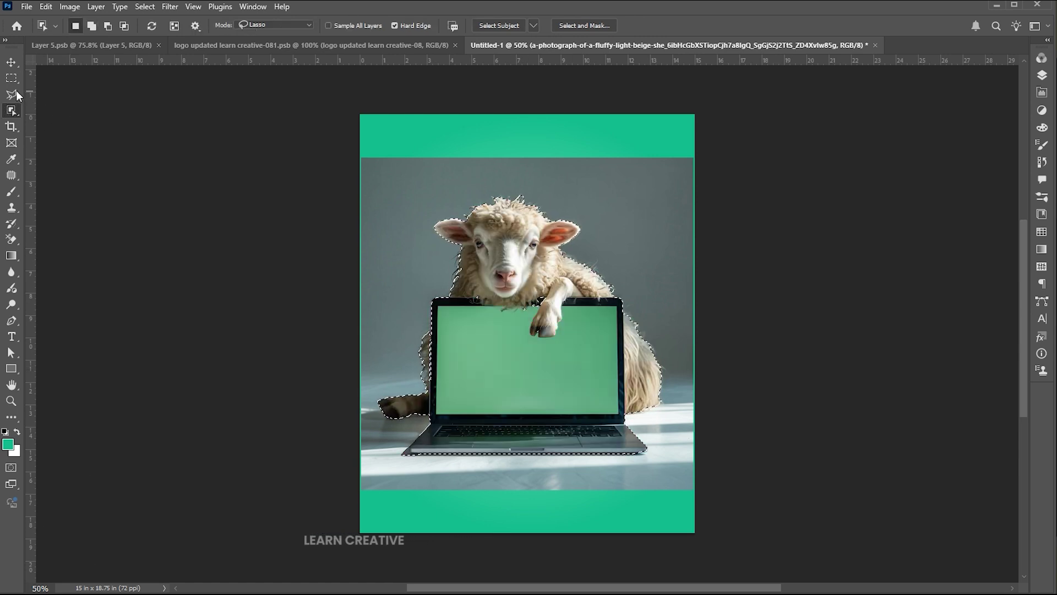
# - Touch up the selection around the sheep's chest with the Lasso
pyautogui.rightClick(12, 93)
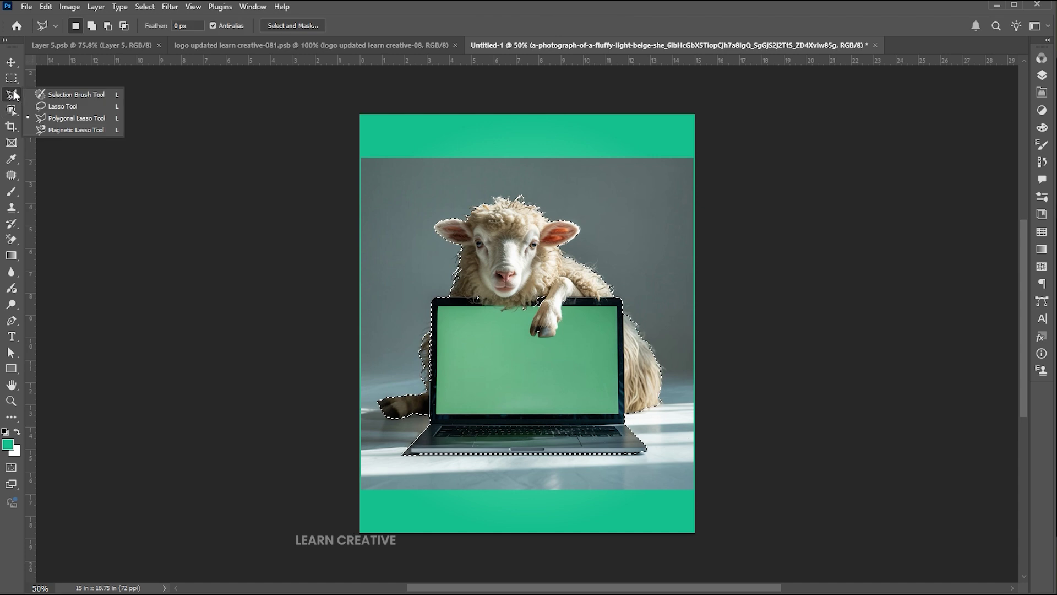
pyautogui.click(57, 106)
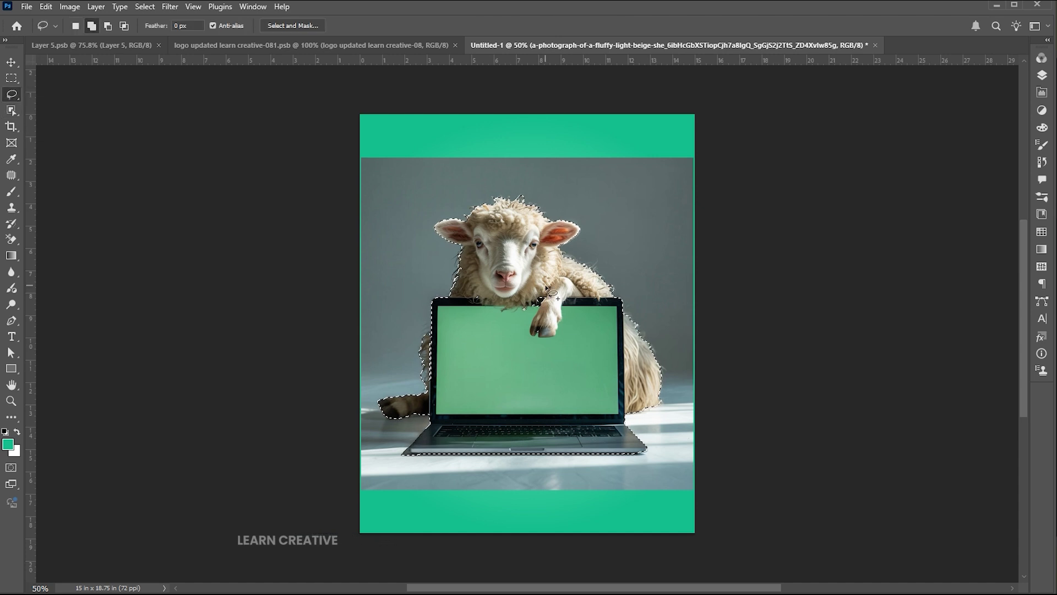
pyautogui.moveTo(550, 294); pyautogui.dragTo(568, 303)
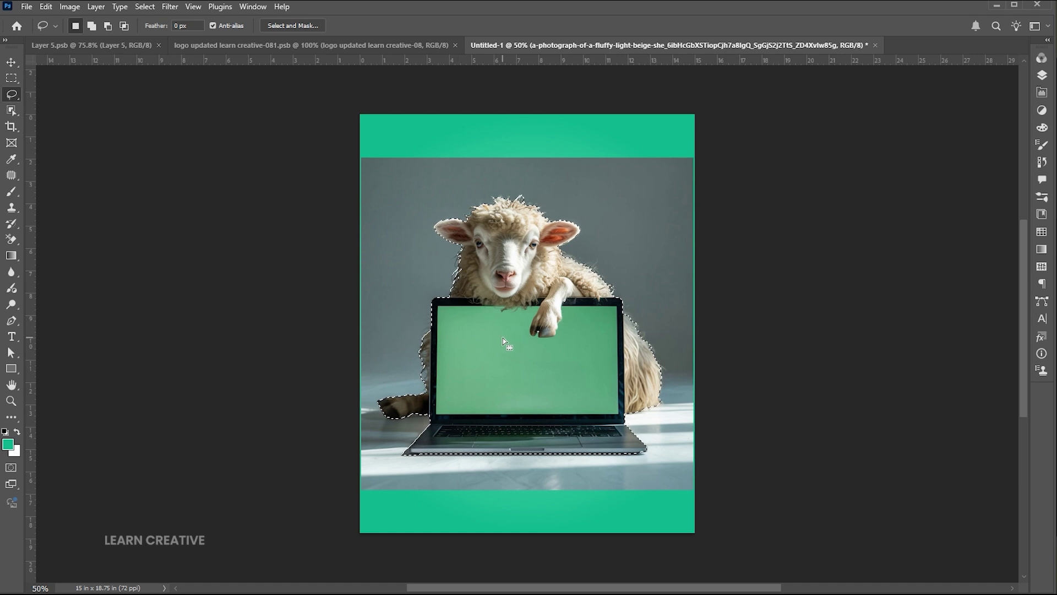
pyautogui.click(1042, 75)
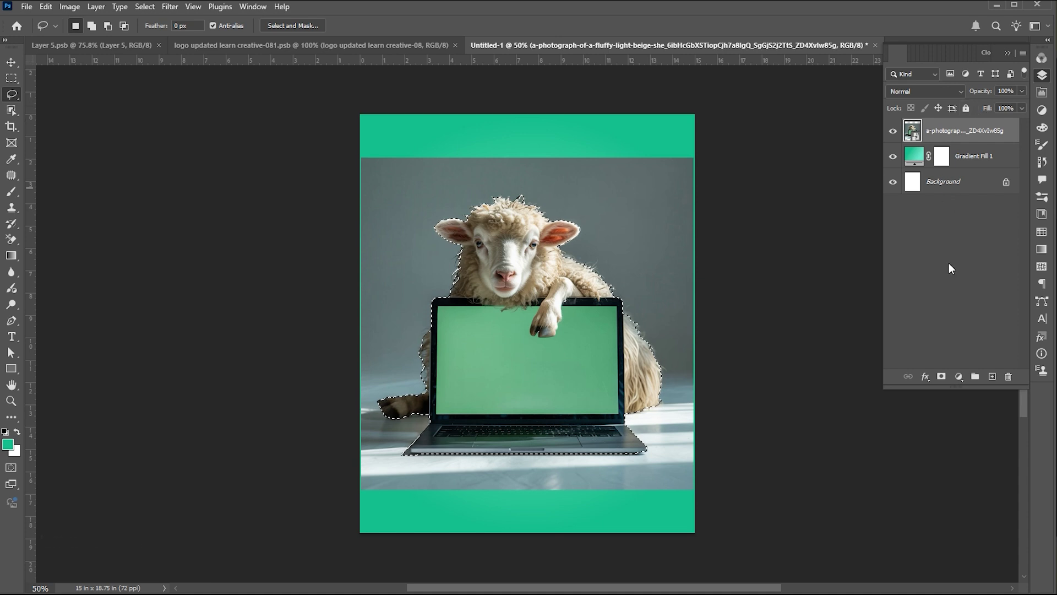
# - Mask the photo to the selection and zoom in on the laptop with the mask selected
pyautogui.click(941, 375)
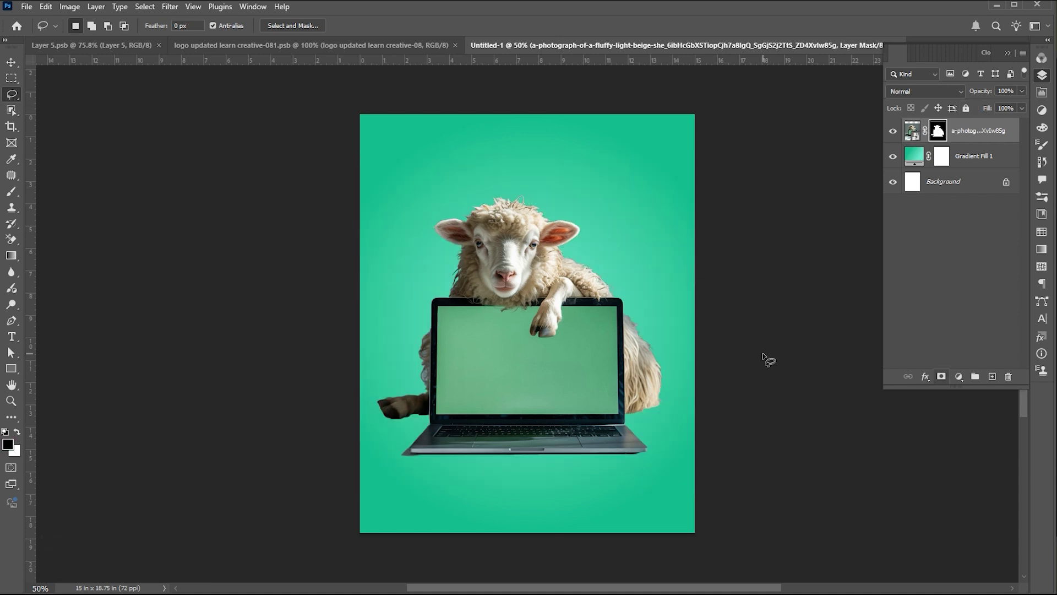
pyautogui.click(1007, 54)
pyautogui.press('z')
pyautogui.moveTo(529, 322); pyautogui.dragTo(568, 335)
pyautogui.press('v')
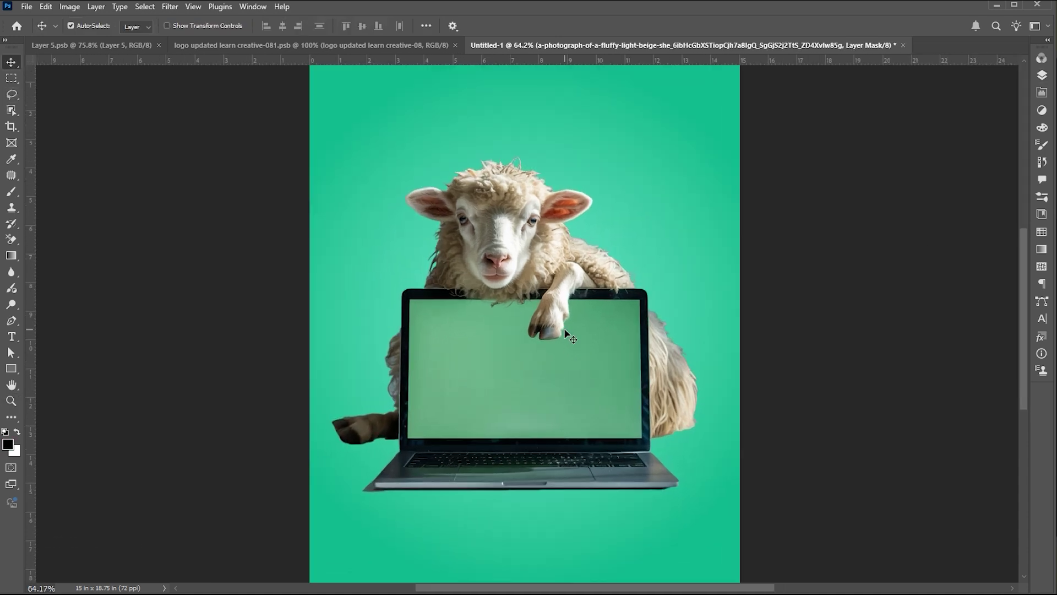
pyautogui.scroll(5, 419, 485)
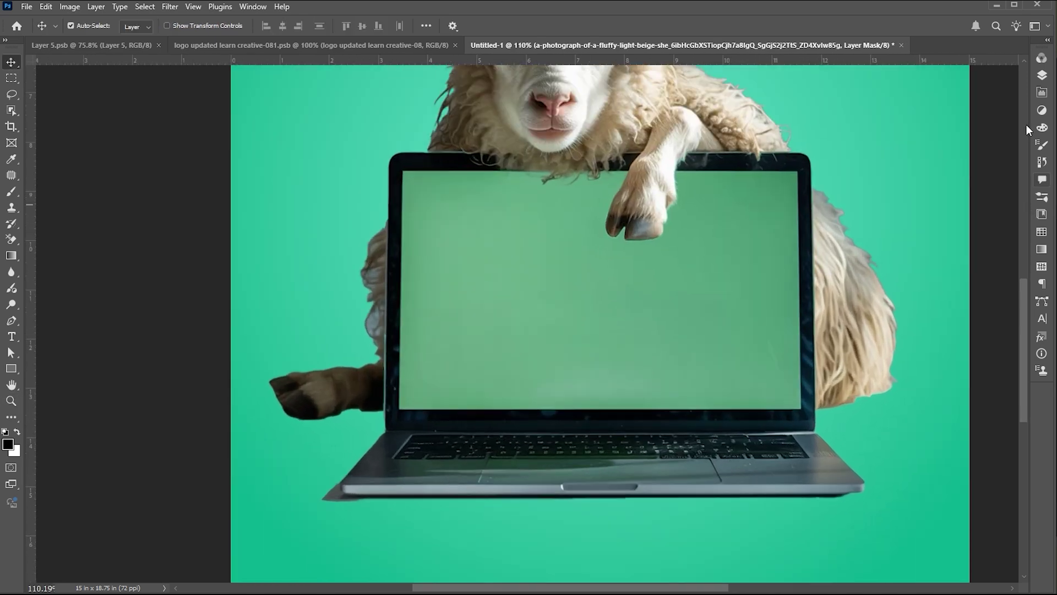
pyautogui.click(1042, 76)
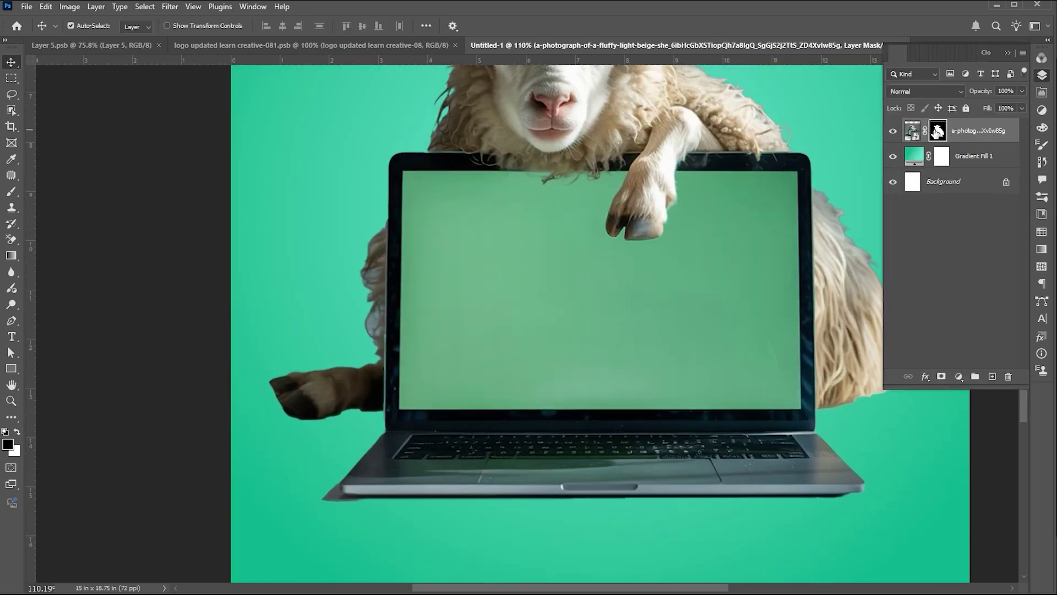
pyautogui.click(937, 132)
# - Brush black at 100% opacity over the stray grey edge below the laptop's lower-left corner
pyautogui.press('b')
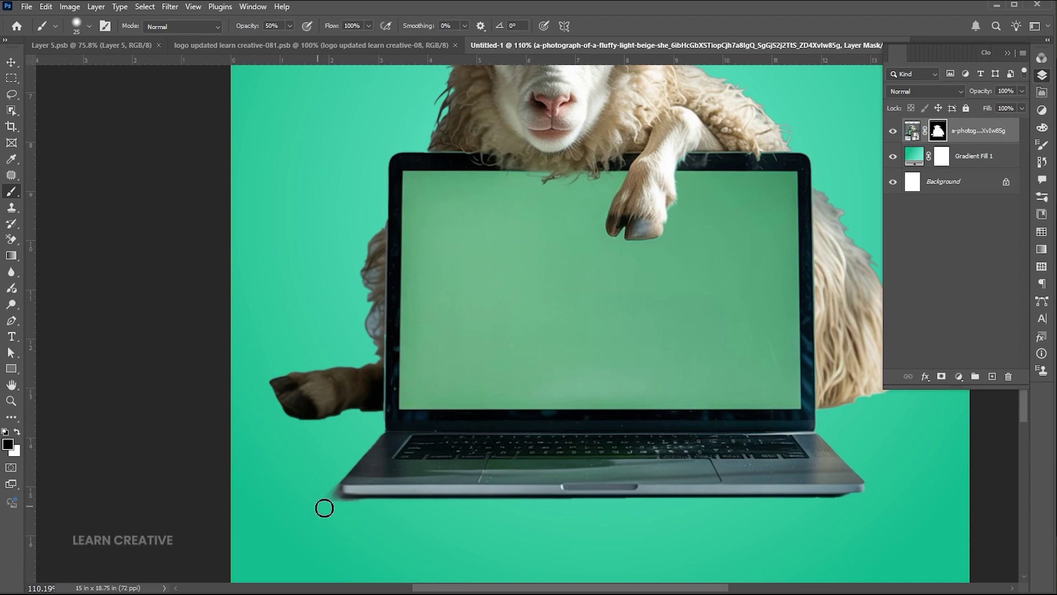
pyautogui.click(289, 26)
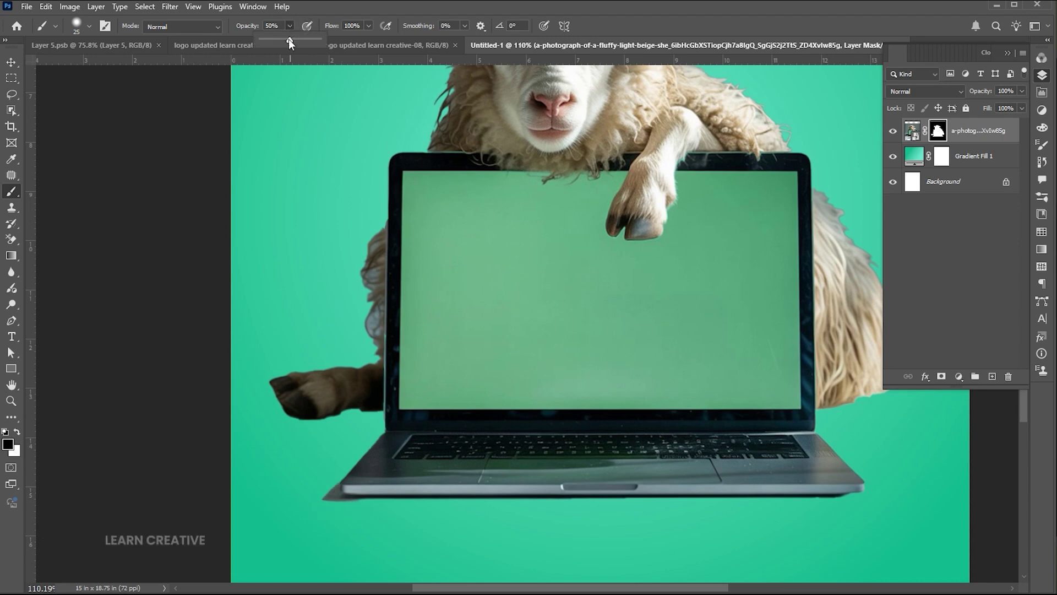
pyautogui.moveTo(289, 38); pyautogui.dragTo(328, 39)
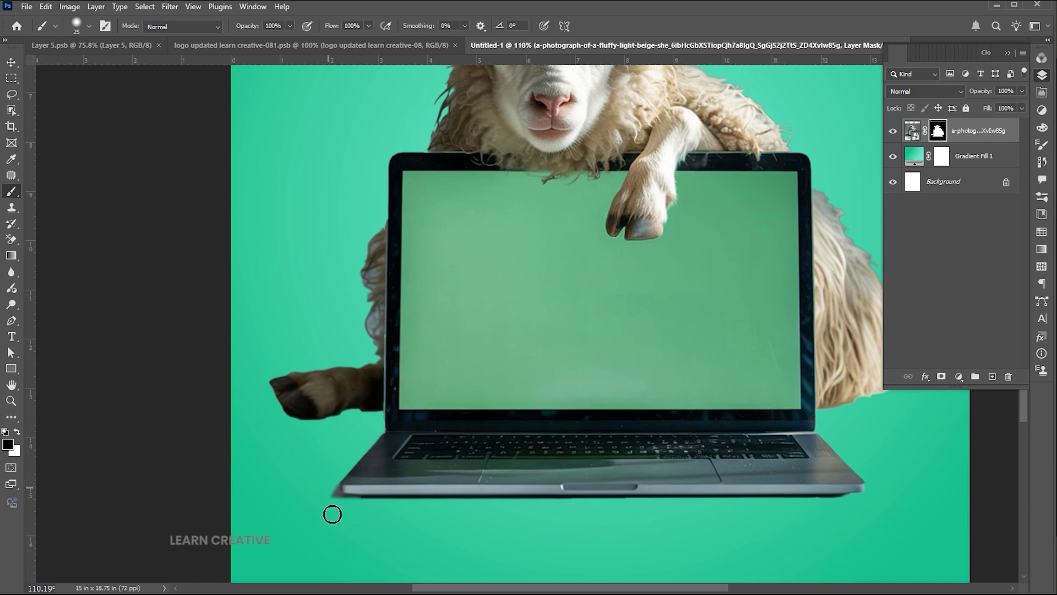
pyautogui.moveTo(332, 514); pyautogui.dragTo(341, 511)
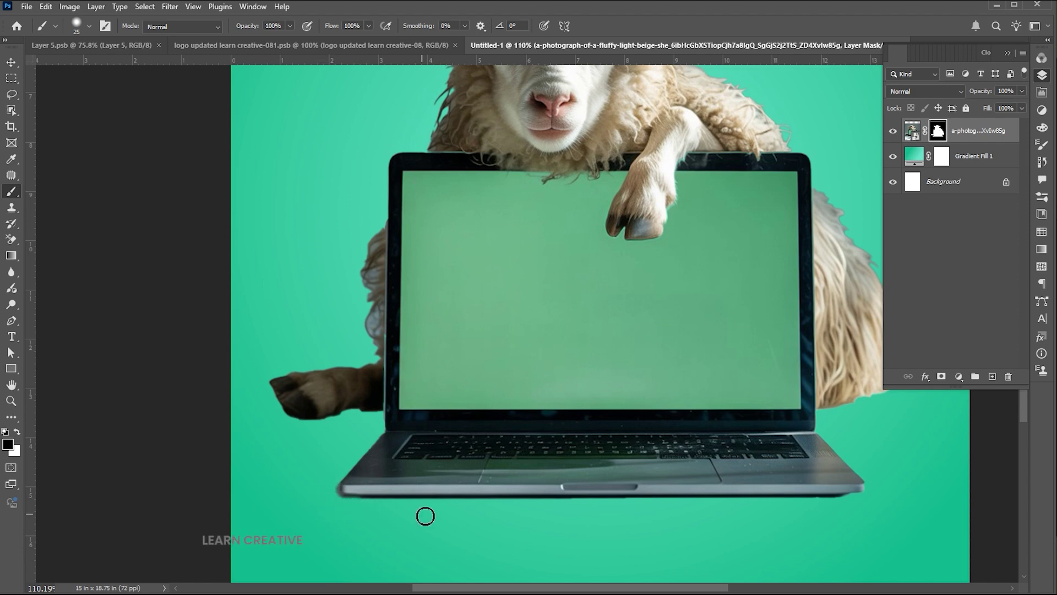
pyautogui.press('v')
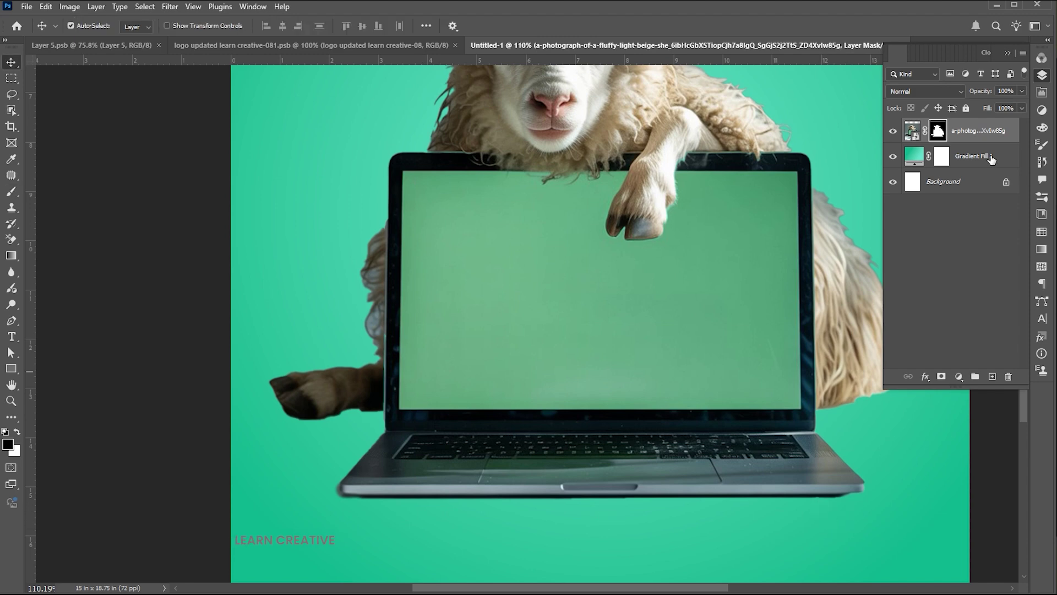
pyautogui.click(991, 159)
# - On a new layer above the gradient, paint a soft black shadow under the laptop at 60% opacity
pyautogui.click(990, 376)
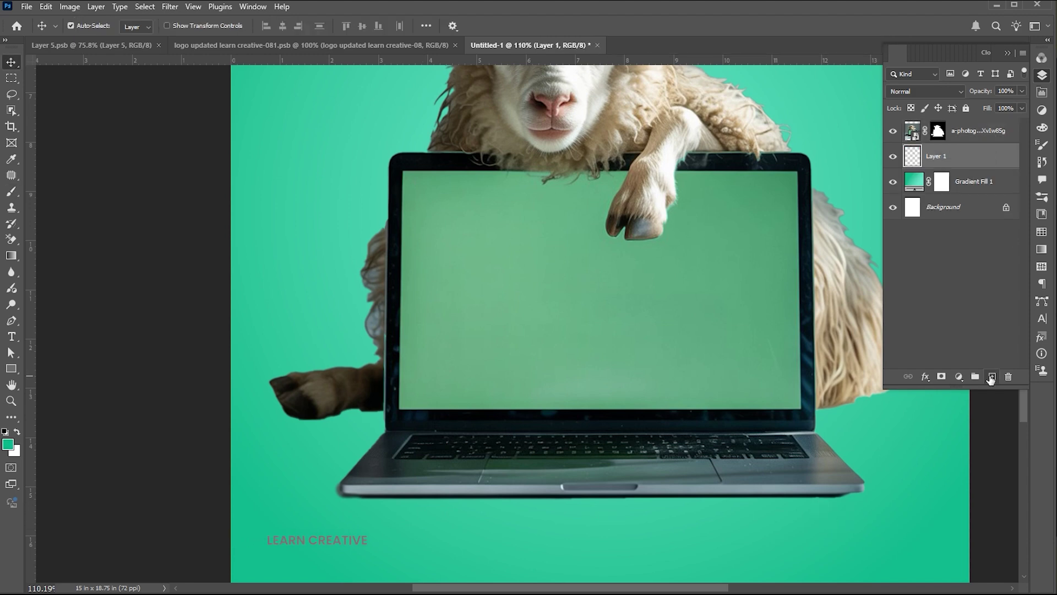
pyautogui.click(9, 444)
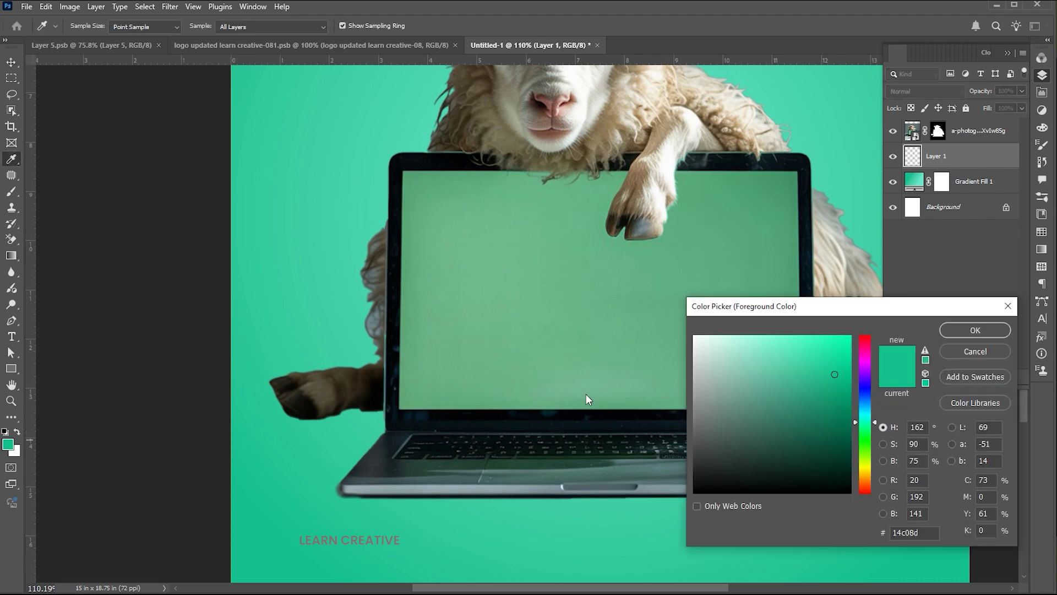
pyautogui.write('000000')
pyautogui.click(976, 331)
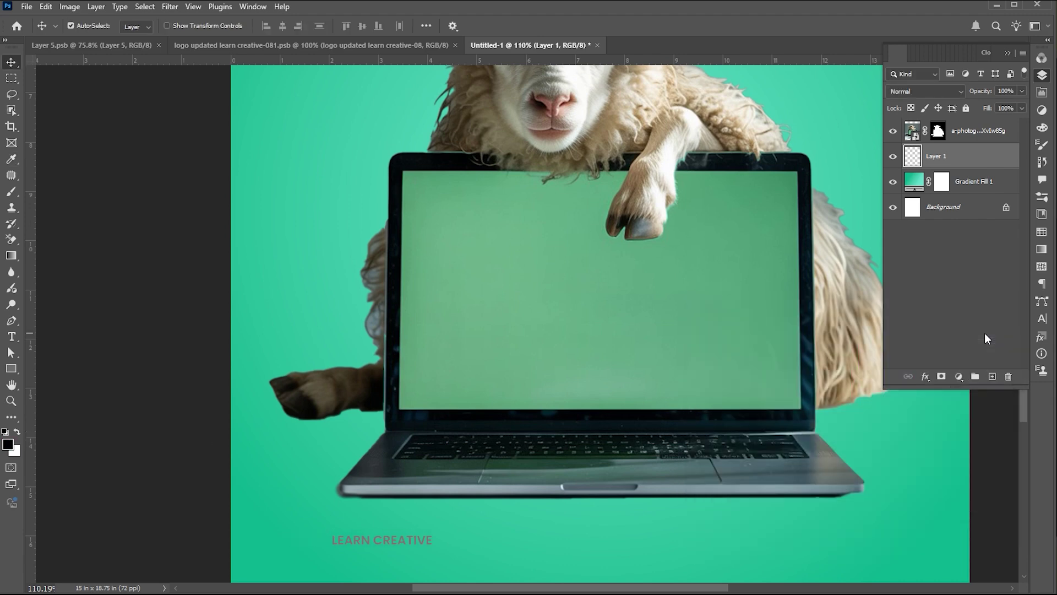
pyautogui.click(12, 193)
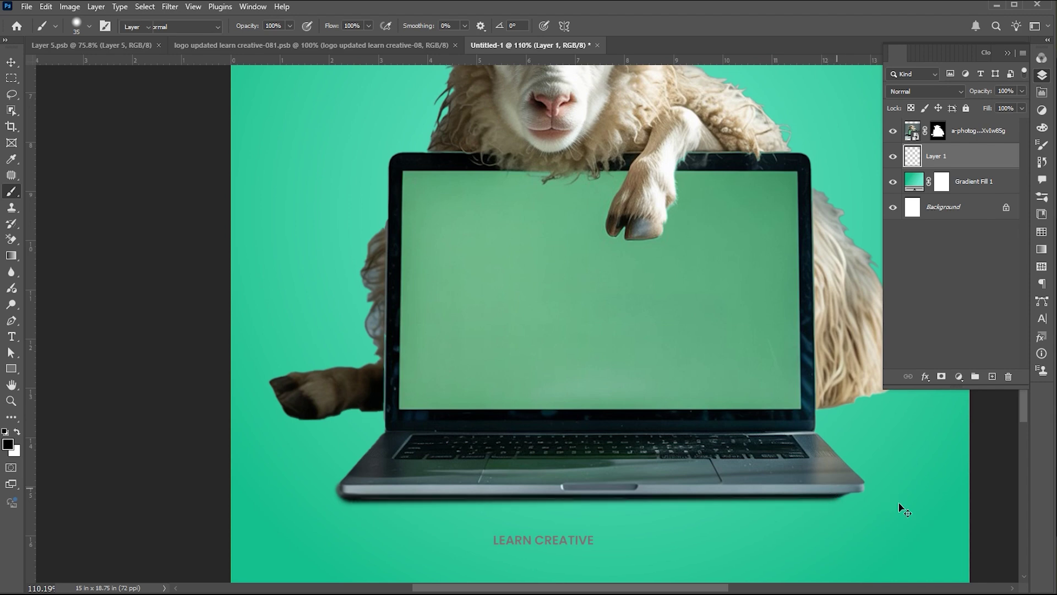
pyautogui.press('v')
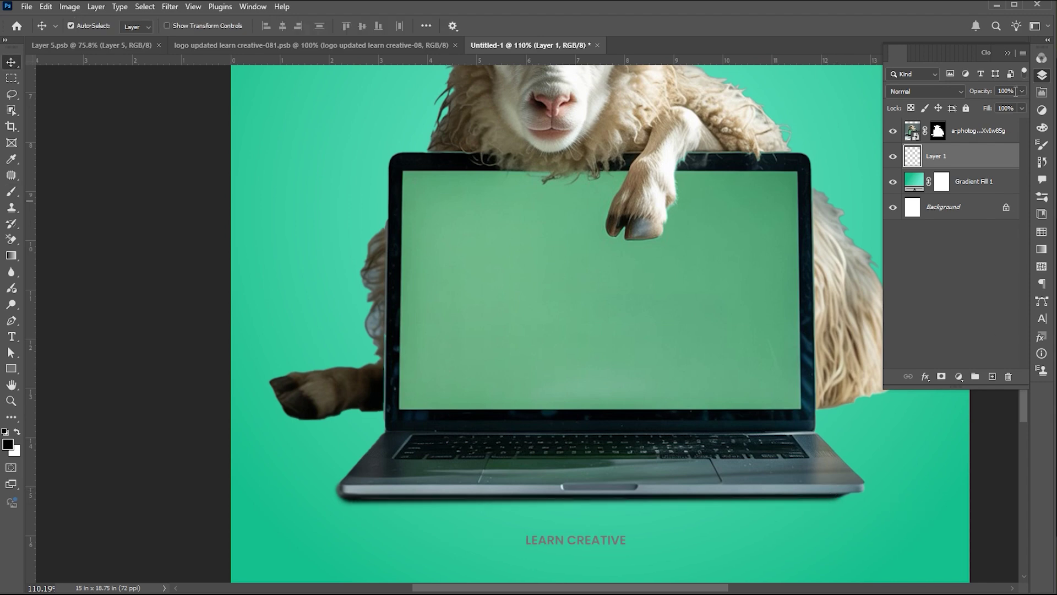
pyautogui.write('6')
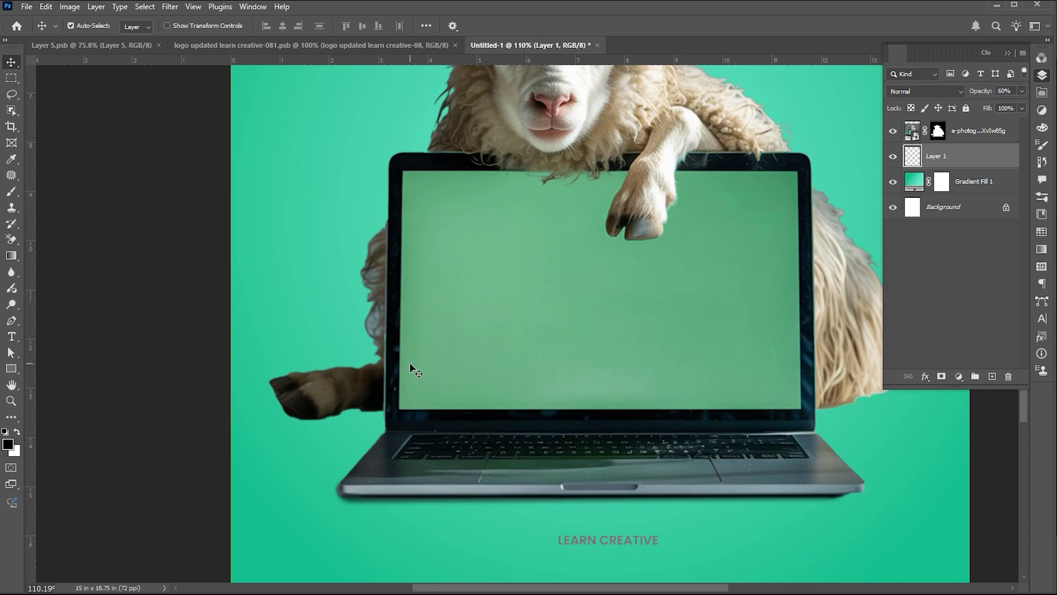
pyautogui.hotkey('ctrl', '0')
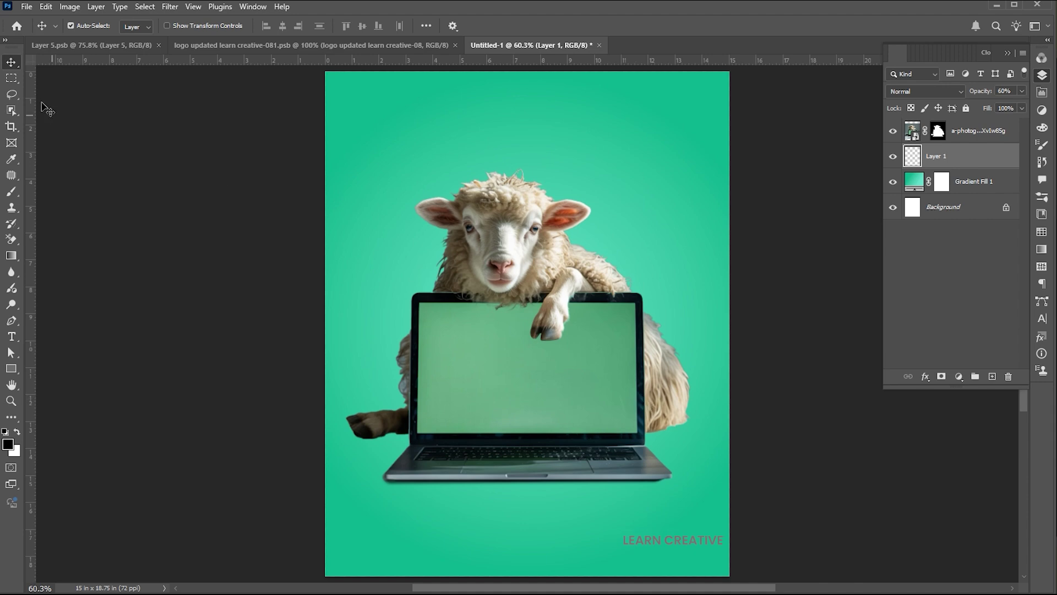
# - Place the Screenshot_6 image as embedded above the sheep photo layer
pyautogui.click(985, 135)
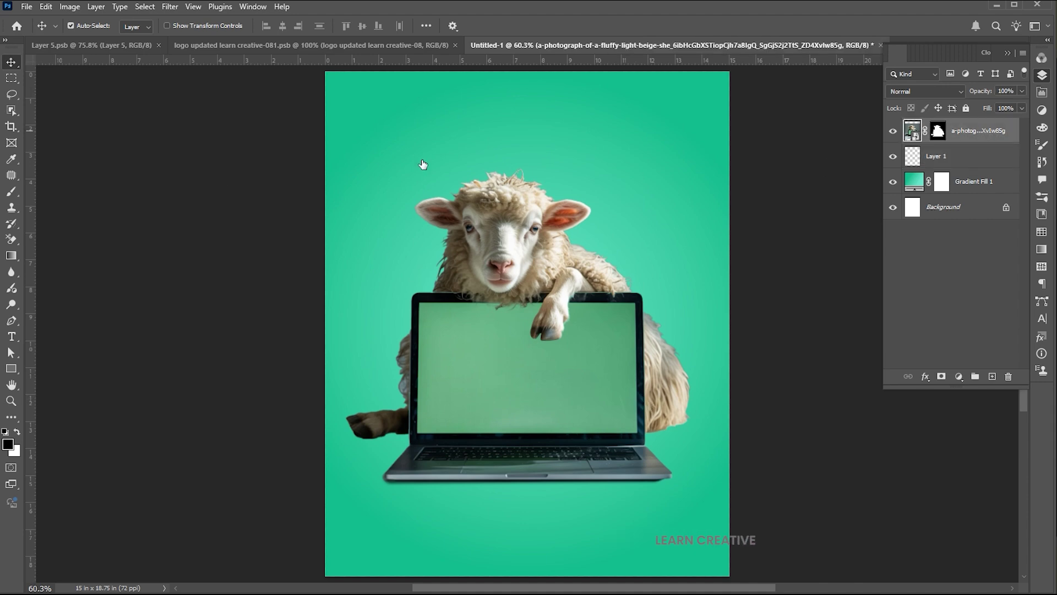
pyautogui.click(27, 7)
pyautogui.click(64, 238)
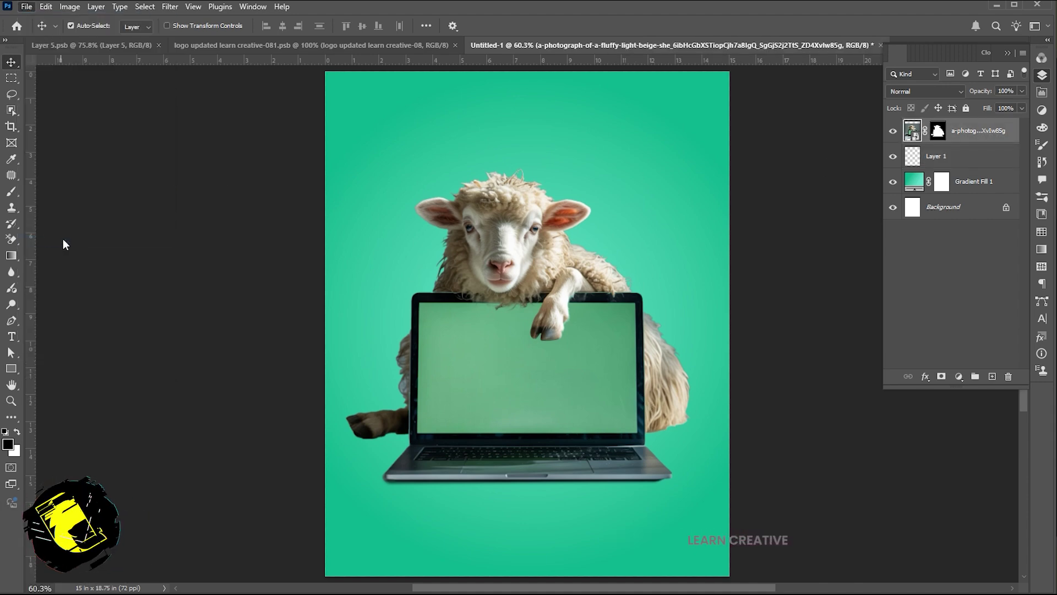
pyautogui.click(935, 153)
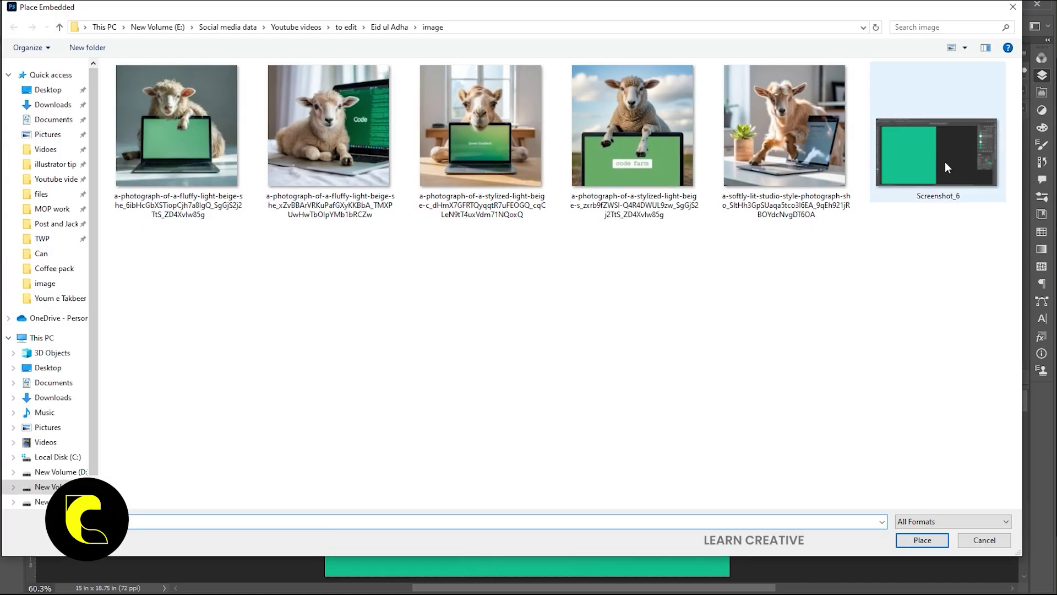
pyautogui.click(923, 540)
pyautogui.press('Return')
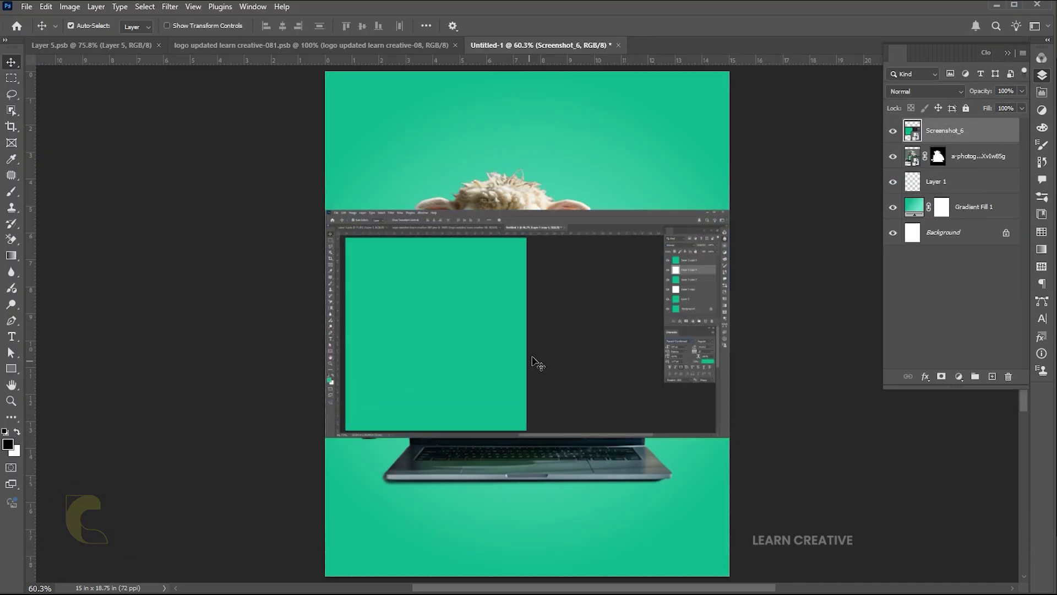
# - Scale the screenshot down and move it onto the laptop screen
pyautogui.press('z')
pyautogui.click(540, 287)
pyautogui.hotkey('ctrl', 't')
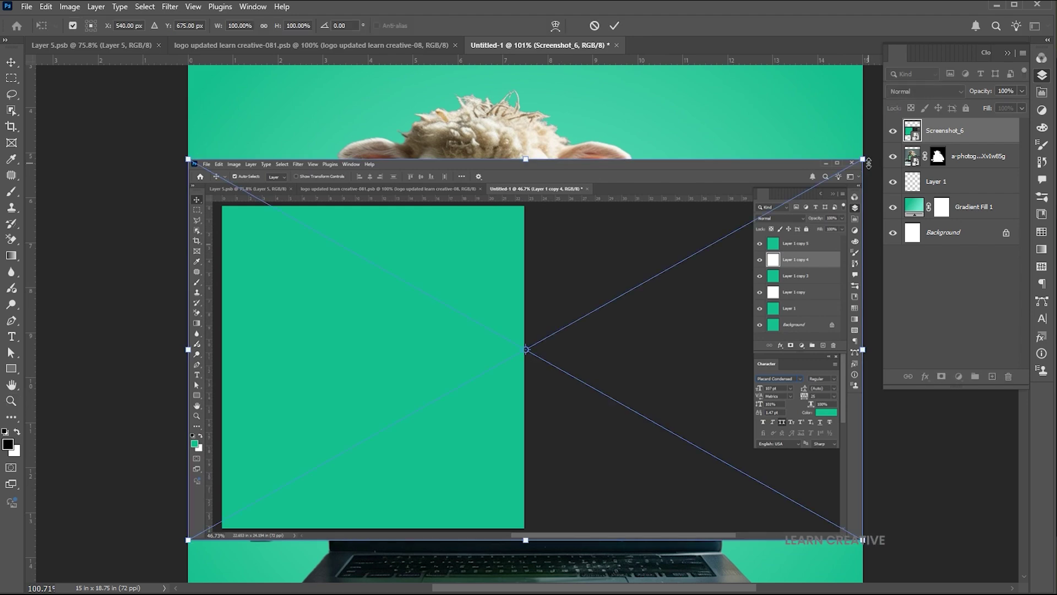
pyautogui.moveTo(859, 185)
pyautogui.mouseDown()
pyautogui.moveTo(750, 227)
pyautogui.moveTo(735, 243)
pyautogui.mouseUp()
pyautogui.moveTo(520, 281); pyautogui.dragTo(530, 351)
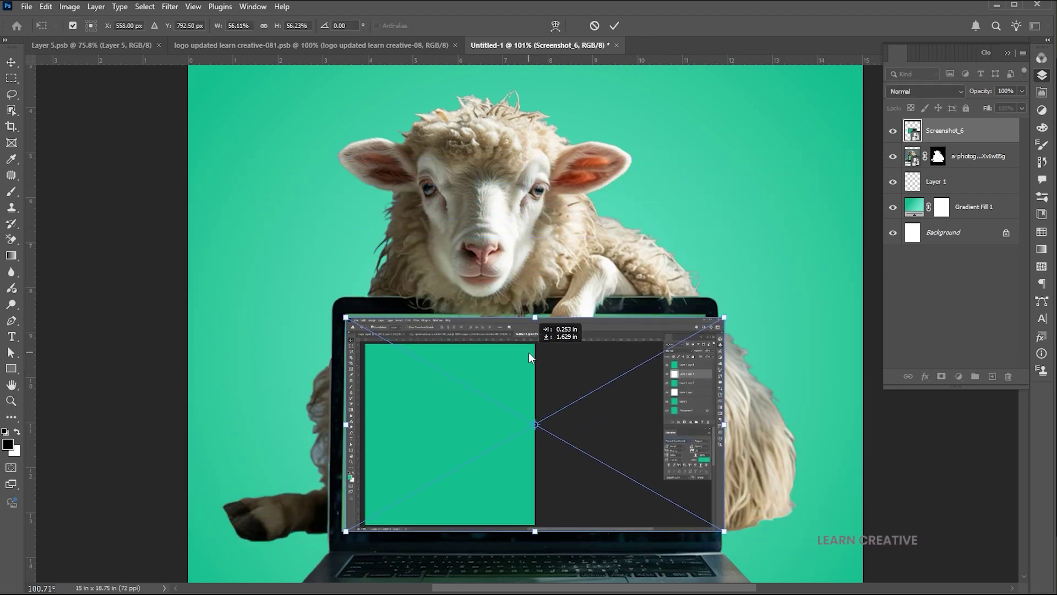
pyautogui.press('Return')
pyautogui.scroll(3, 529, 352)
pyautogui.scroll(2, 413, 347)
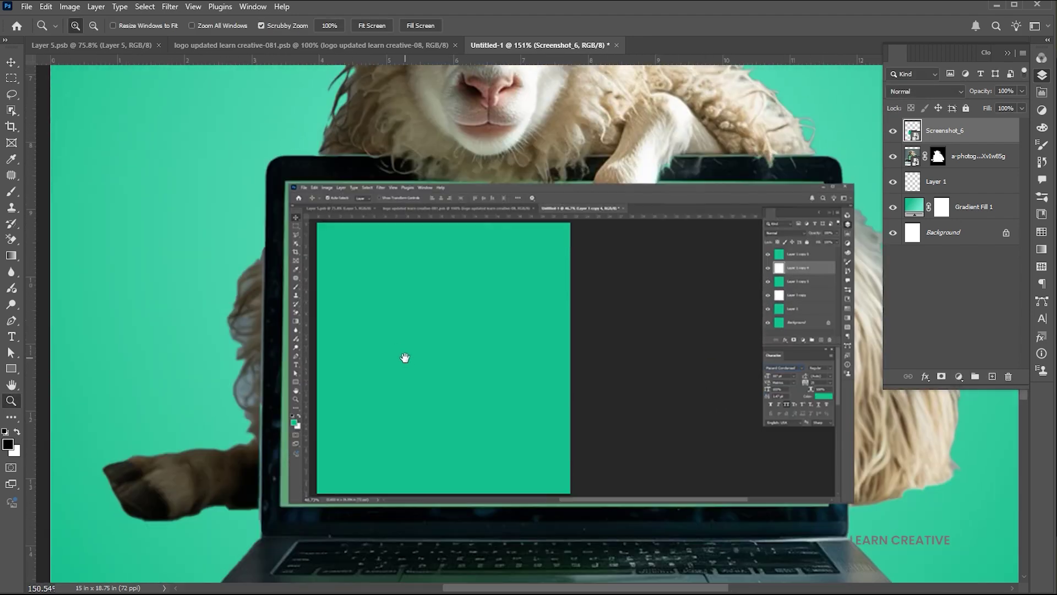
# - Distort the screenshot's four corners to match the laptop screen corners
pyautogui.press('z')
pyautogui.scroll(1, 323, 215)
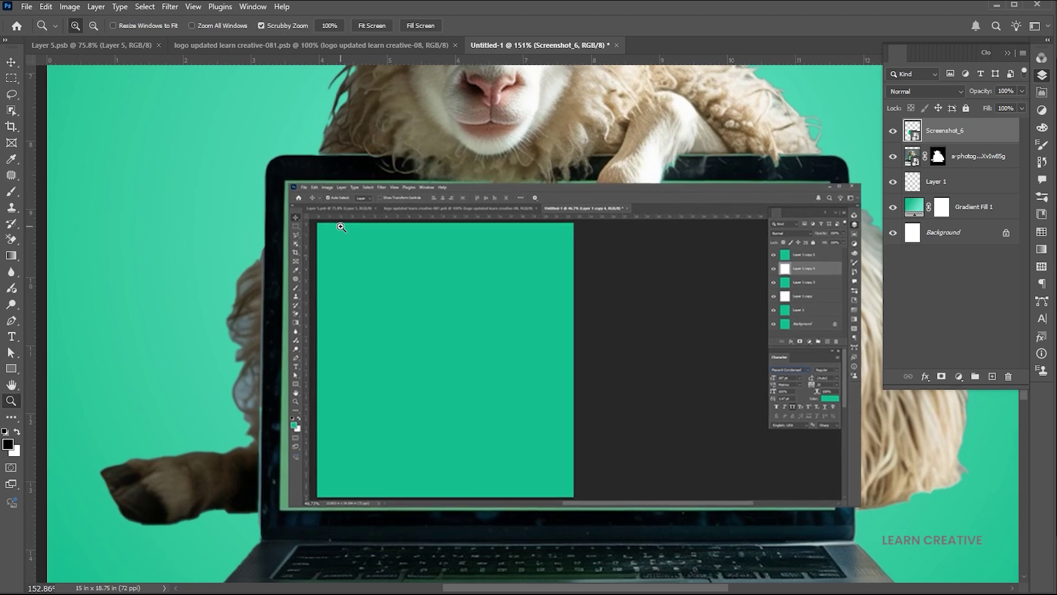
pyautogui.hotkey('ctrl', 't')
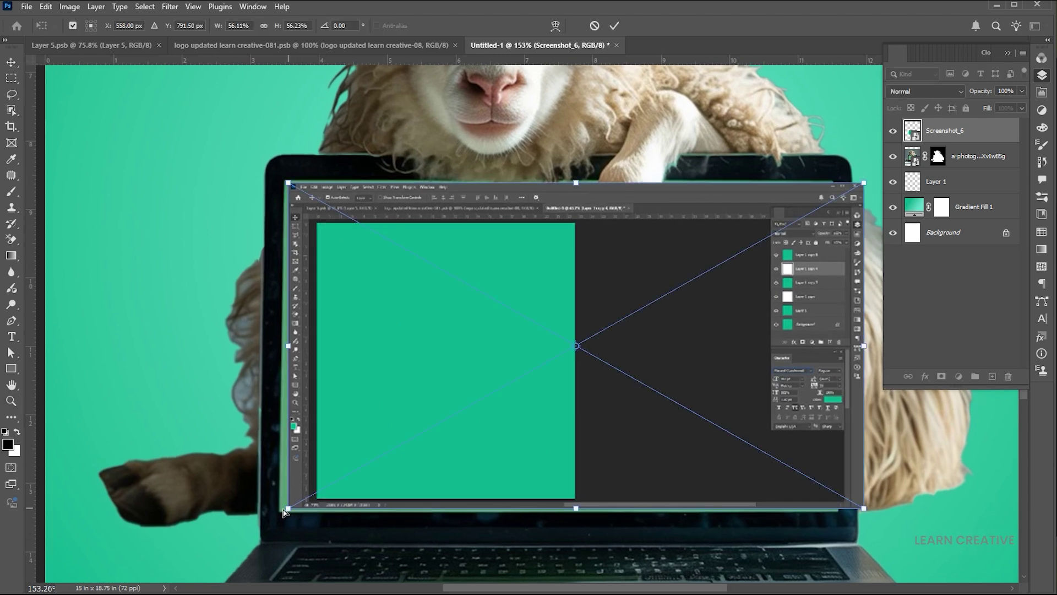
pyautogui.moveTo(286, 508); pyautogui.dragTo(278, 512)
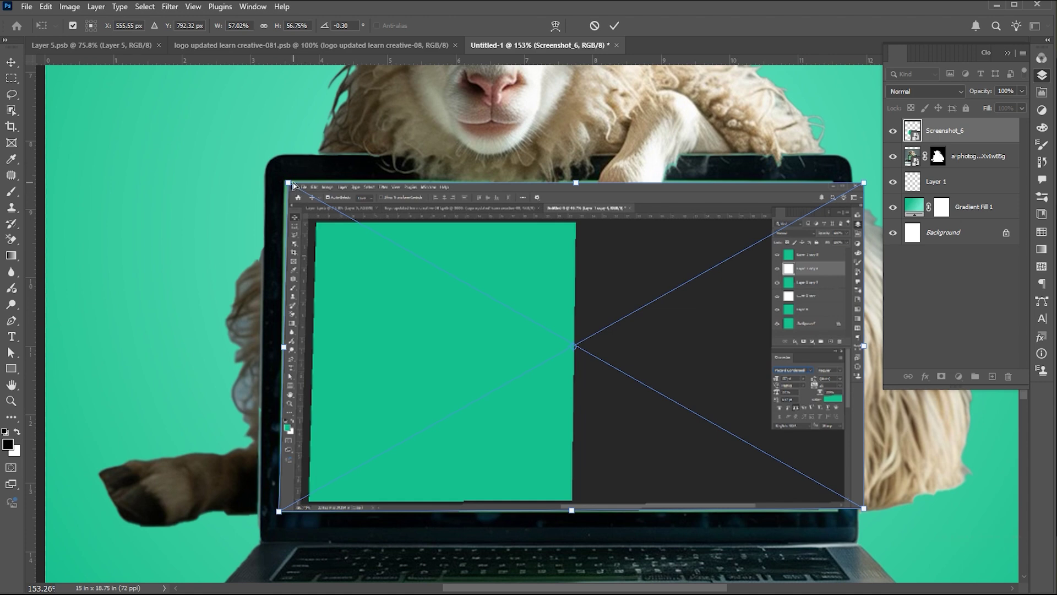
pyautogui.moveTo(290, 184); pyautogui.dragTo(282, 181)
pyautogui.moveTo(862, 509); pyautogui.dragTo(839, 512)
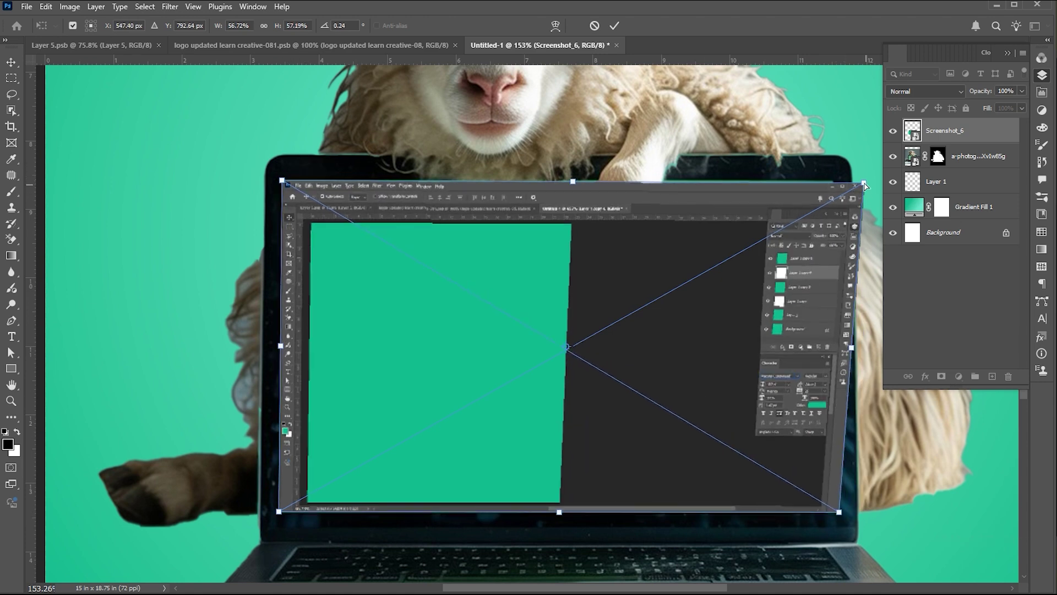
pyautogui.moveTo(864, 183); pyautogui.dragTo(837, 180)
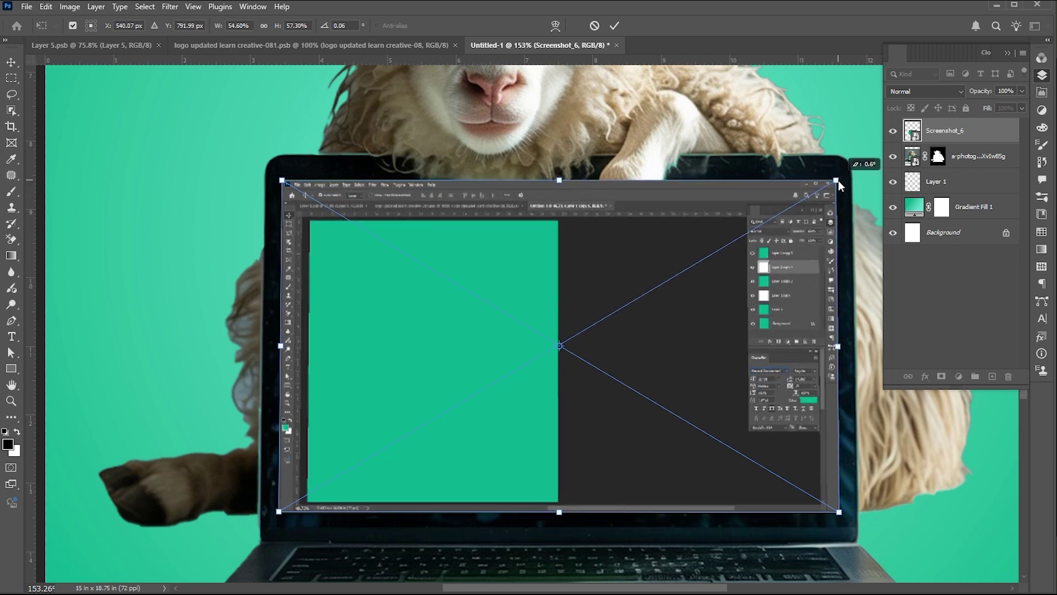
pyautogui.press('Return')
pyautogui.press('z')
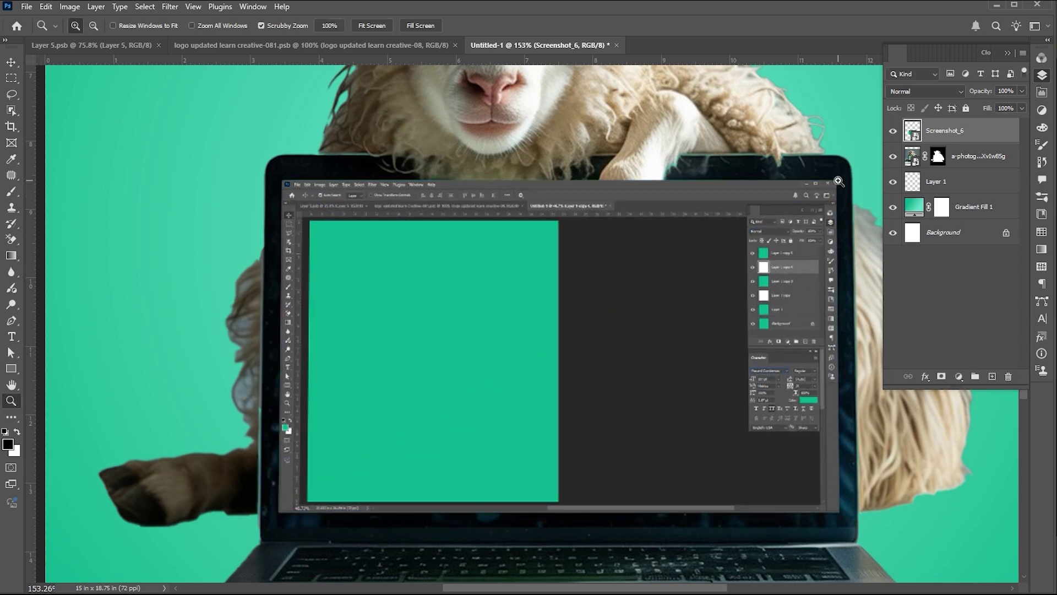
# - Hide the screenshot and lasso-select the sheep's chin wool and hoof on the photo layer
pyautogui.click(893, 130)
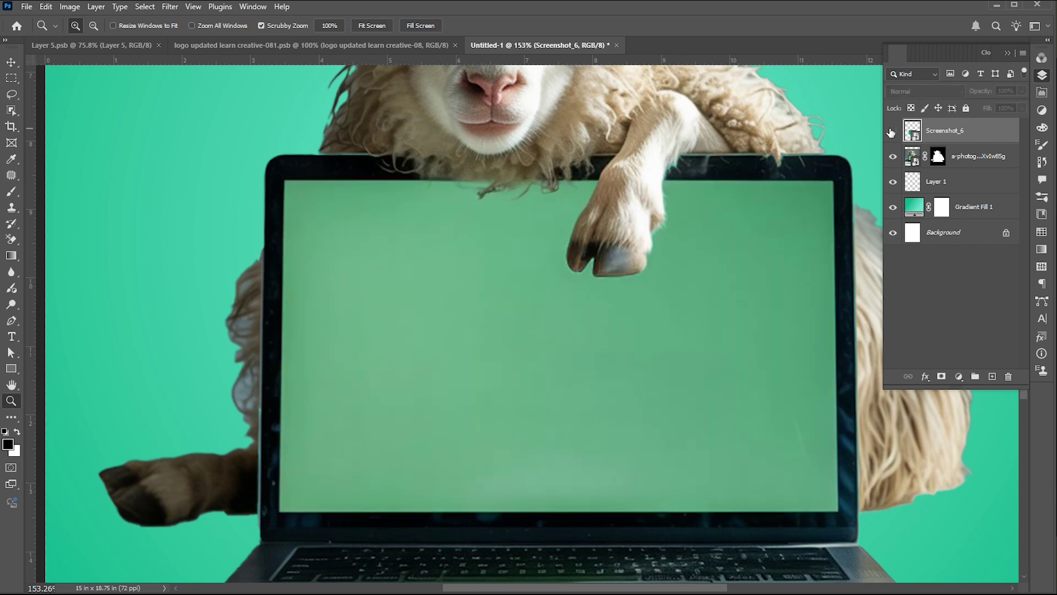
pyautogui.click(910, 156)
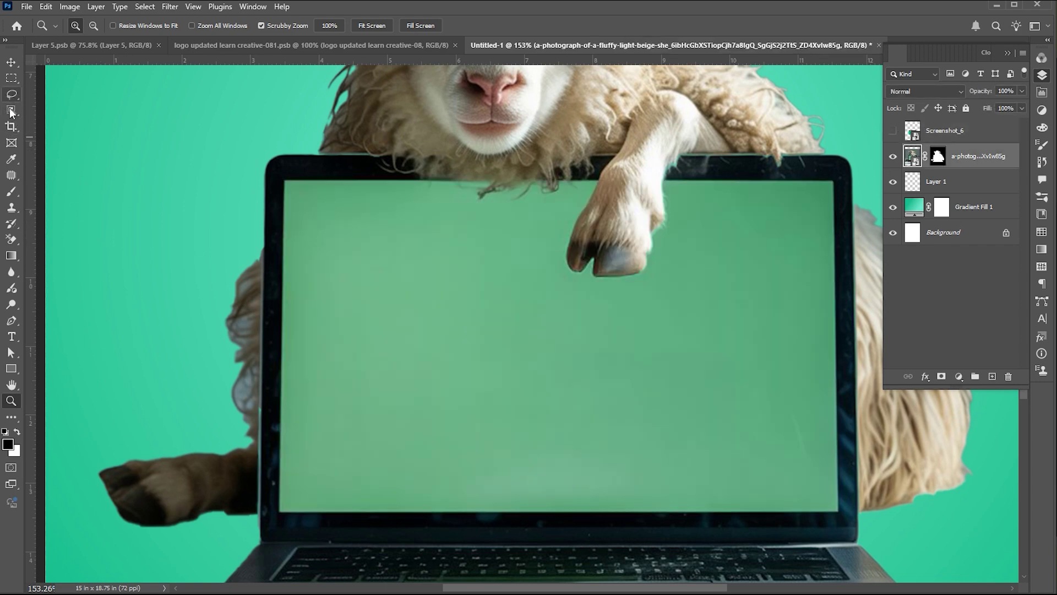
pyautogui.click(12, 111)
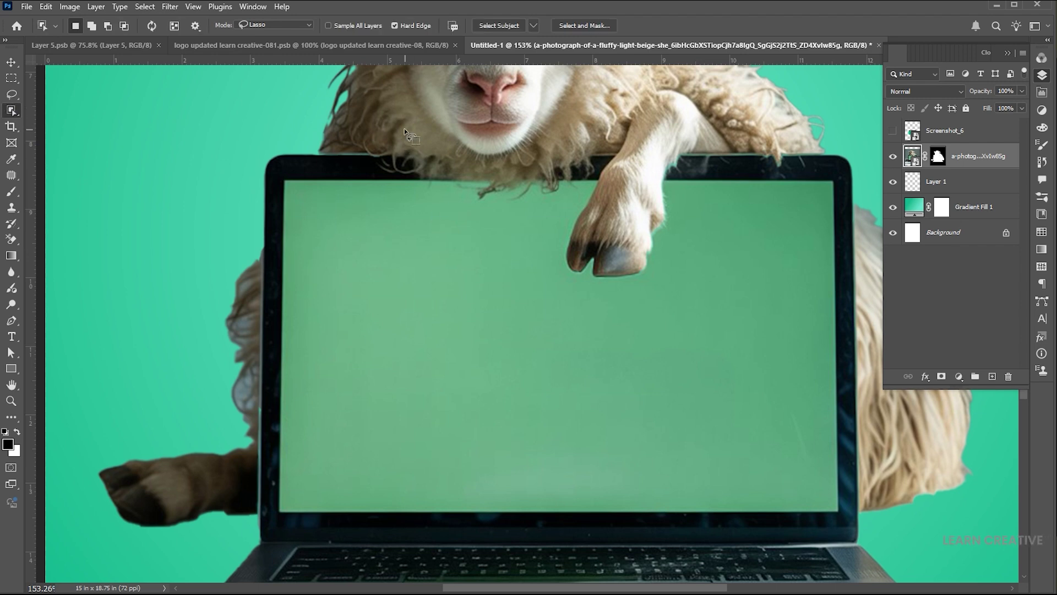
pyautogui.moveTo(404, 128); pyautogui.dragTo(537, 203)
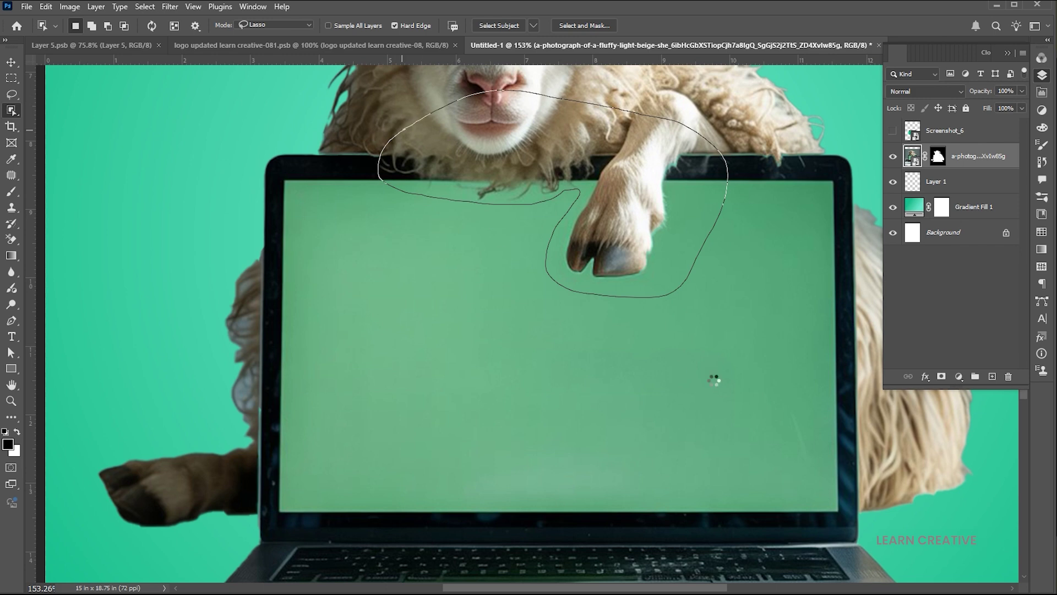
pyautogui.moveTo(715, 379); pyautogui.dragTo(715, 378)
pyautogui.press('l')
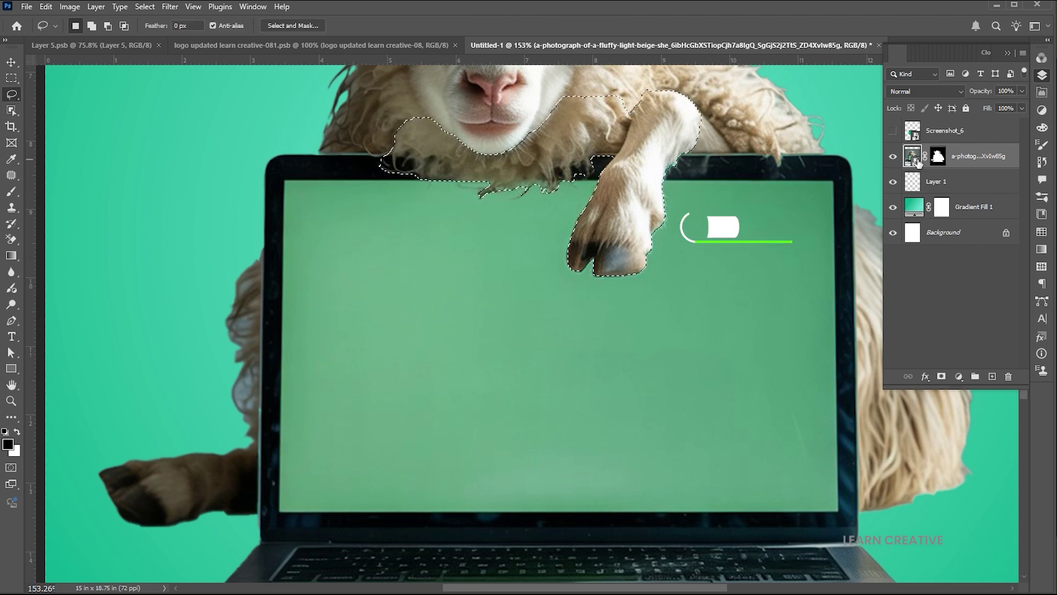
# - Copy the wool and hoof to a new top layer and show the screenshot beneath them
pyautogui.hotkey('ctrl', 'j')
pyautogui.press('v')
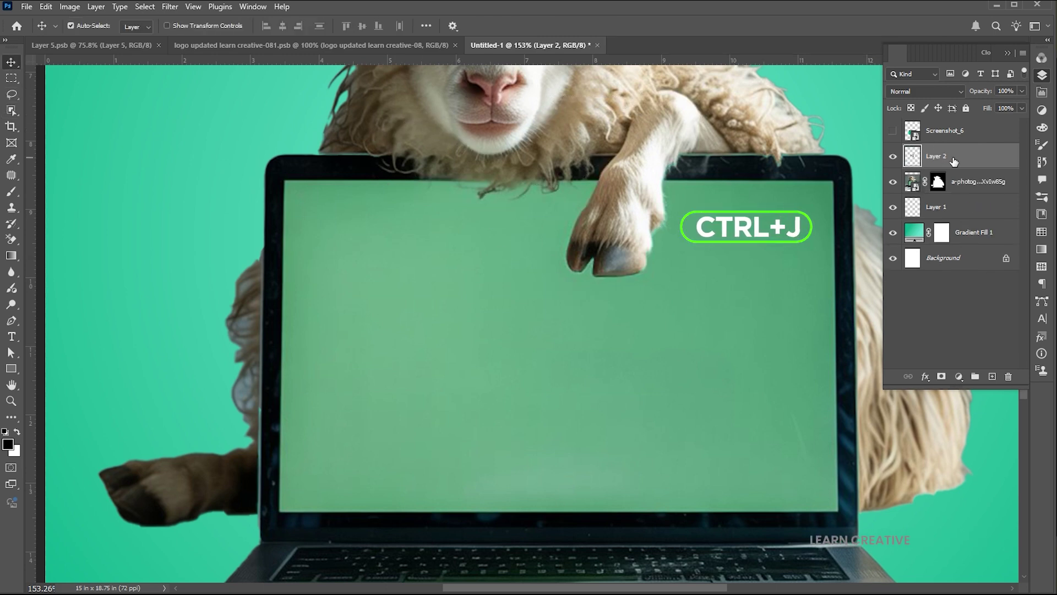
pyautogui.hotkey('ctrl', ']')
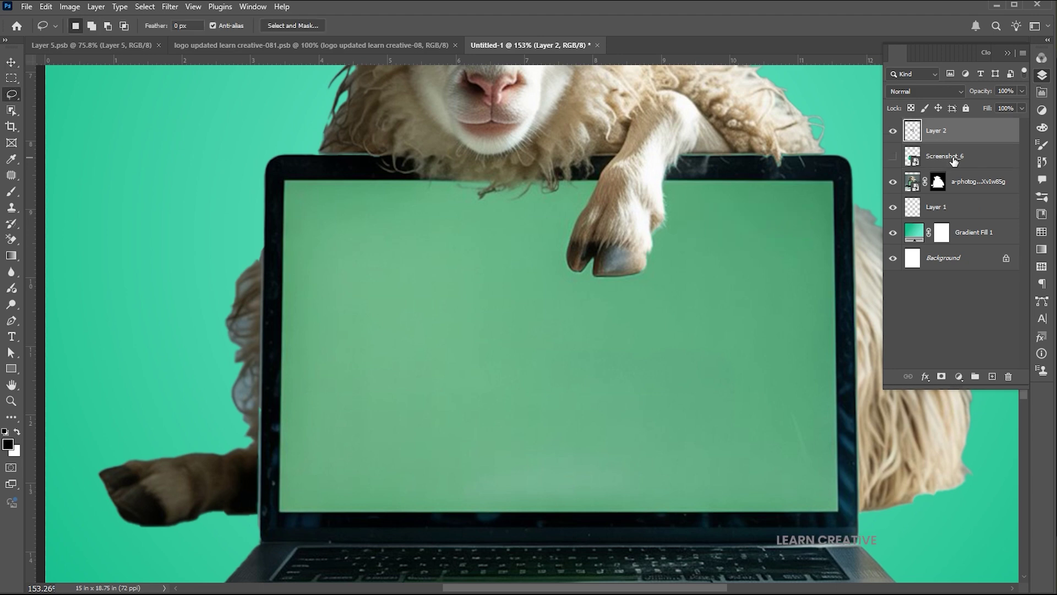
pyautogui.click(893, 156)
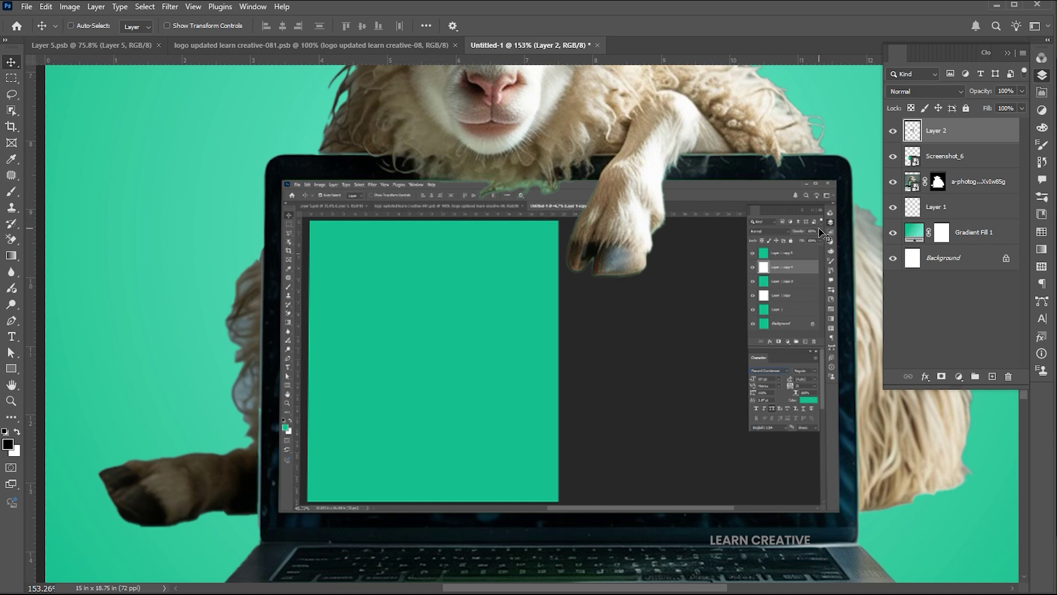
pyautogui.hotkey('ctrl', '0')
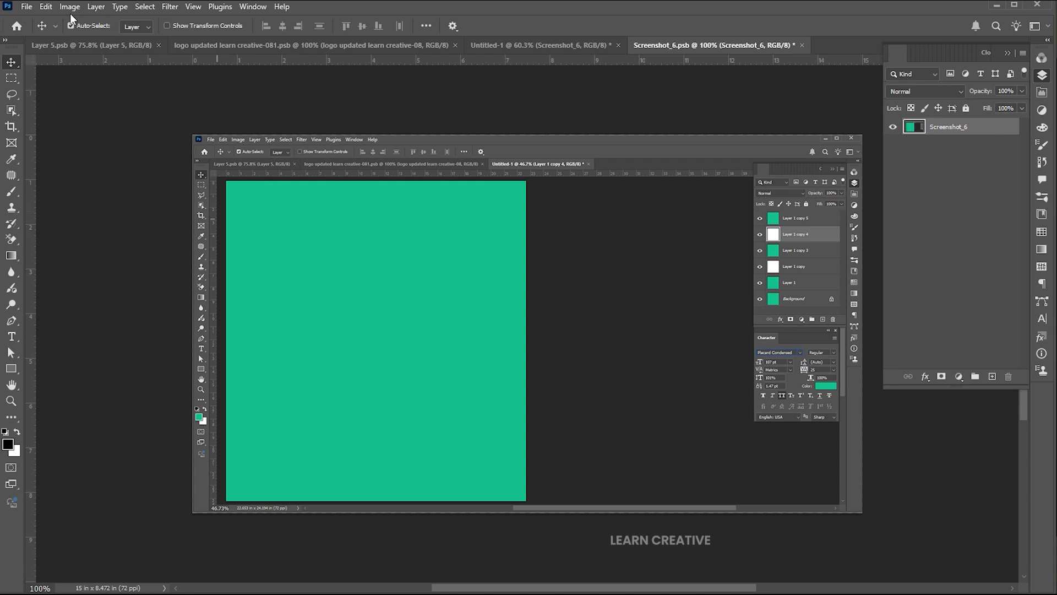
# - Darken the screenshot with Levels (black 28, midtones 0.96), save it and return to Untitled-1
pyautogui.click(70, 9)
pyautogui.moveTo(89, 39)
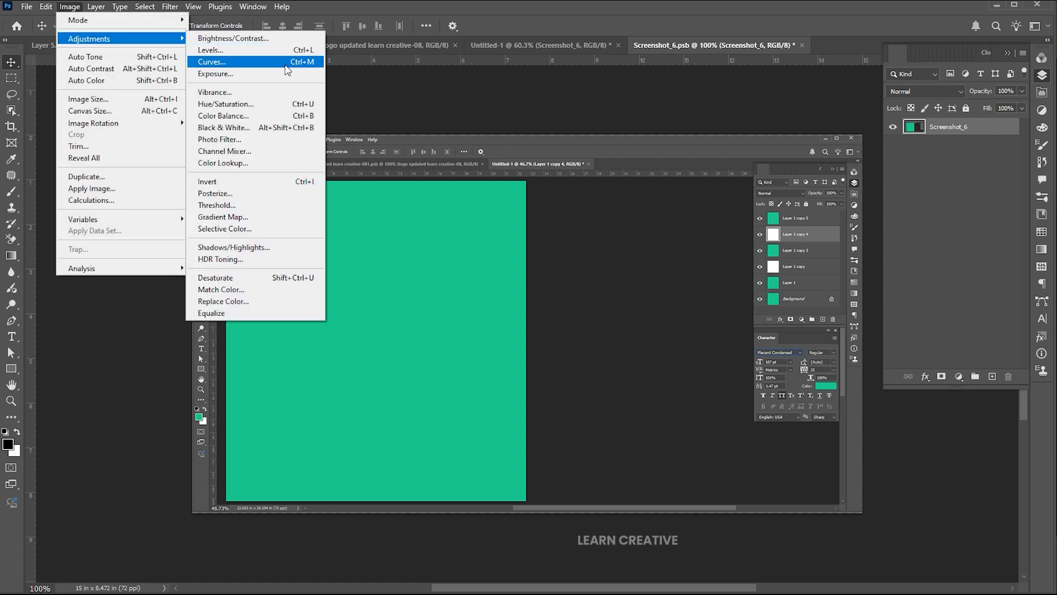
pyautogui.click(248, 50)
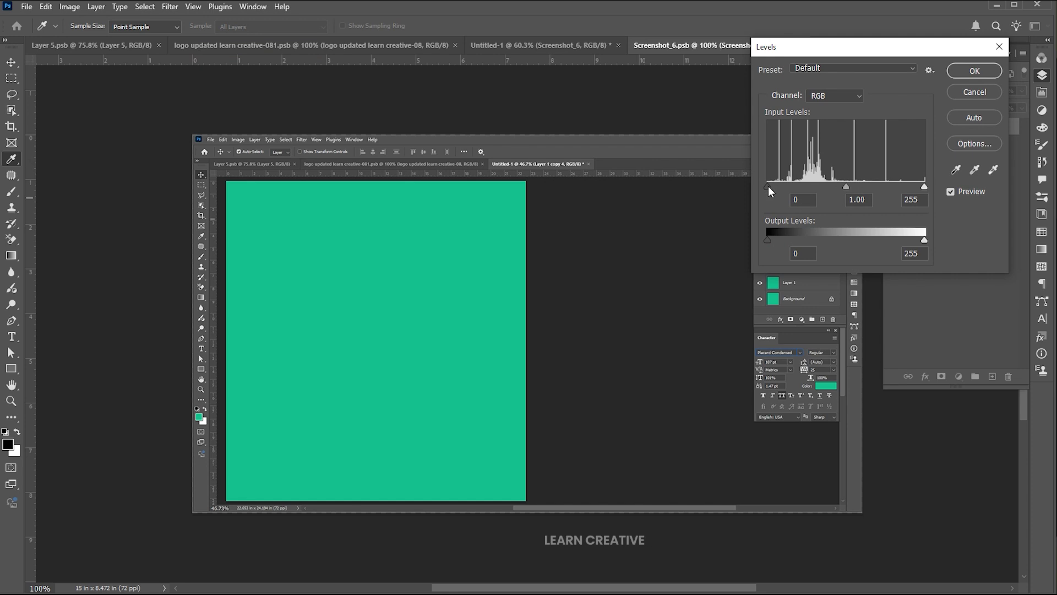
pyautogui.moveTo(768, 185); pyautogui.dragTo(785, 186)
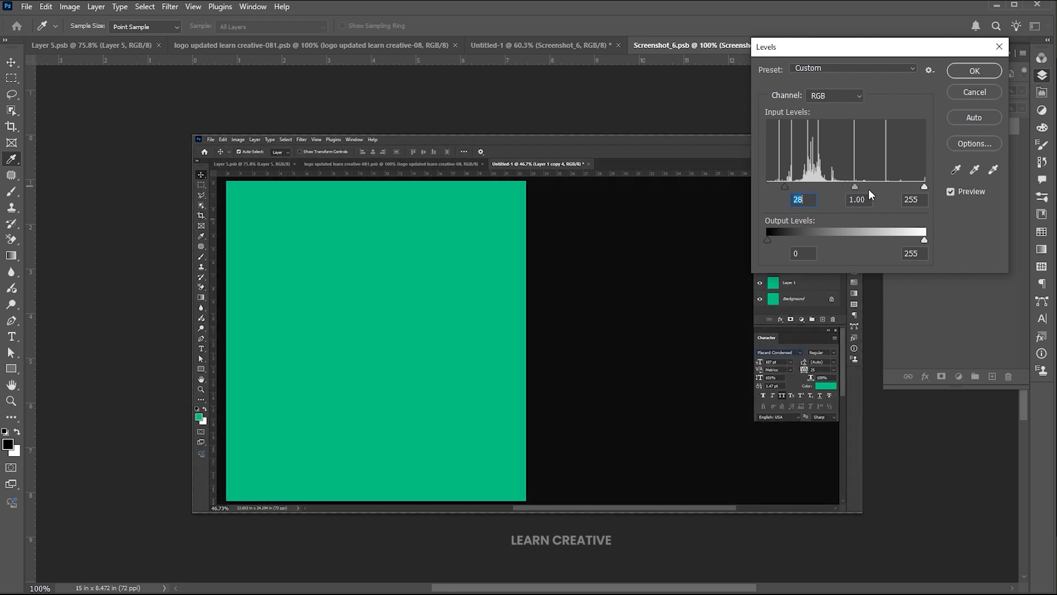
pyautogui.moveTo(855, 186); pyautogui.dragTo(857, 186)
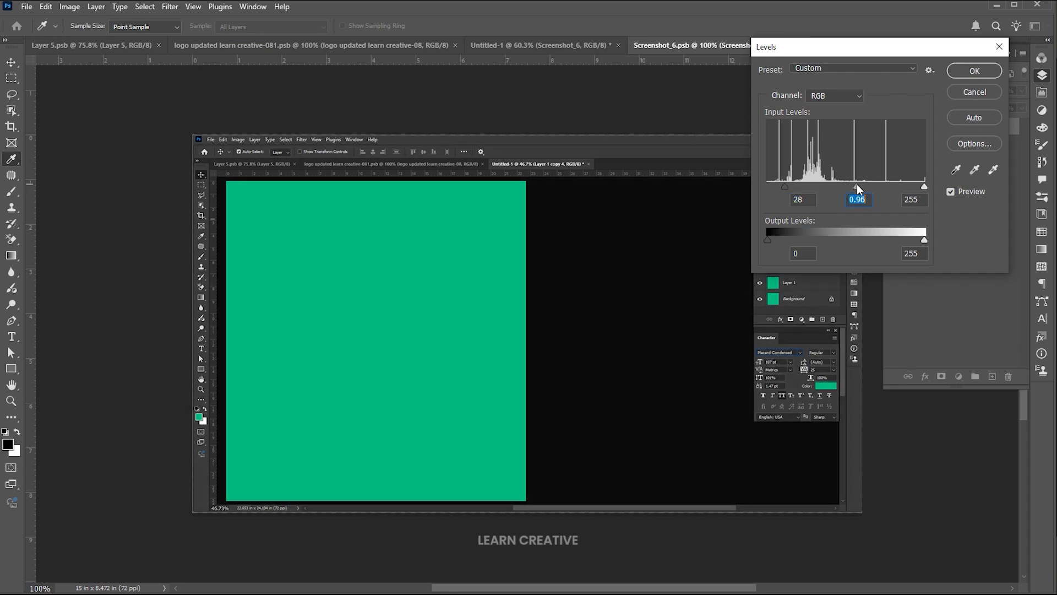
pyautogui.click(973, 71)
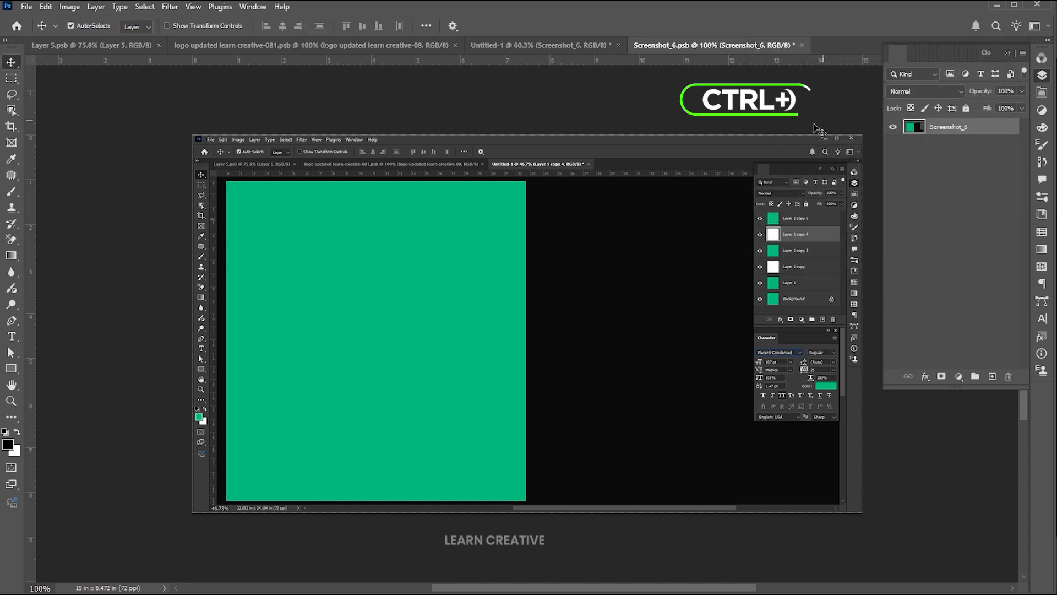
pyautogui.hotkey('ctrl', 's')
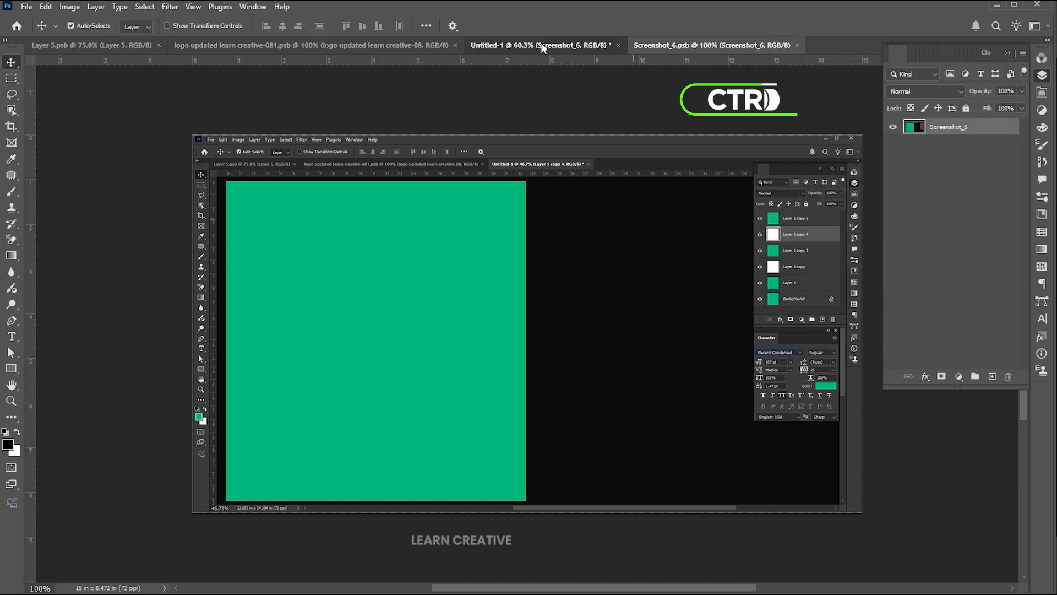
pyautogui.click(543, 46)
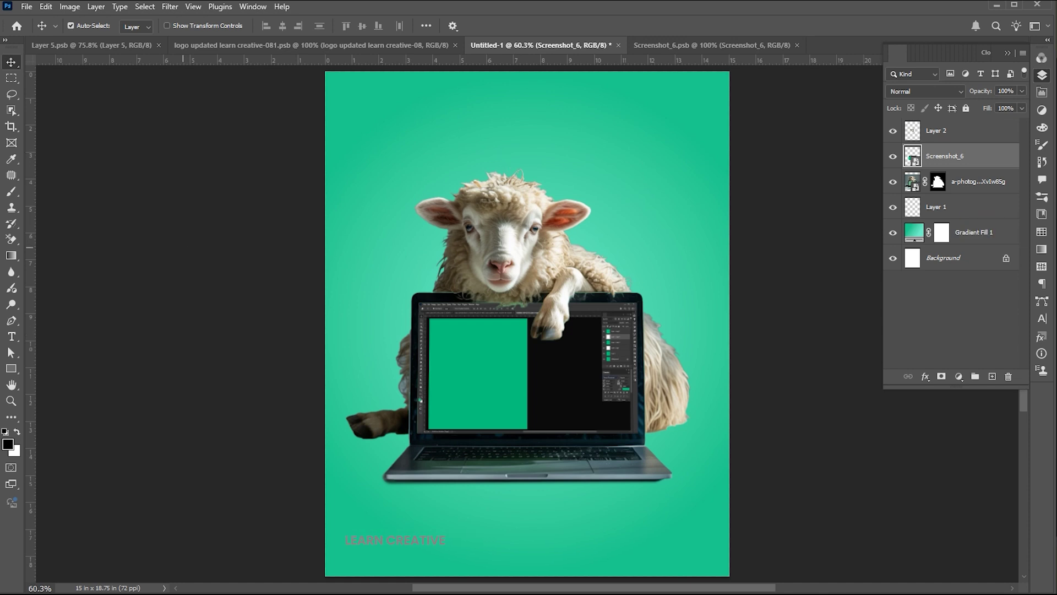
# - Add an EID UL ADHA text layer and set its font to Montserrat ExtraBold
pyautogui.press('t')
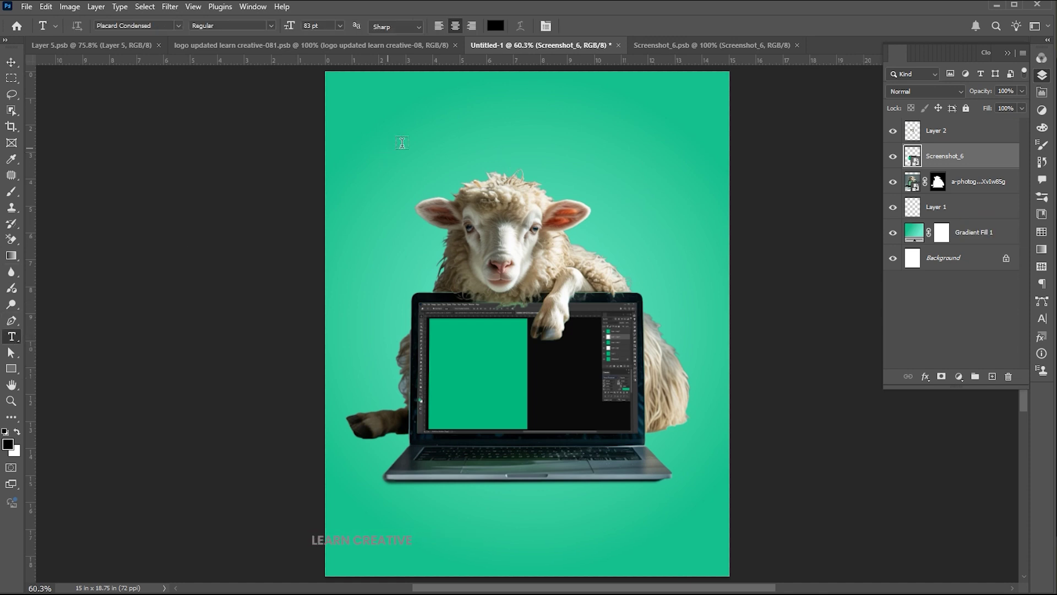
pyautogui.click(385, 150)
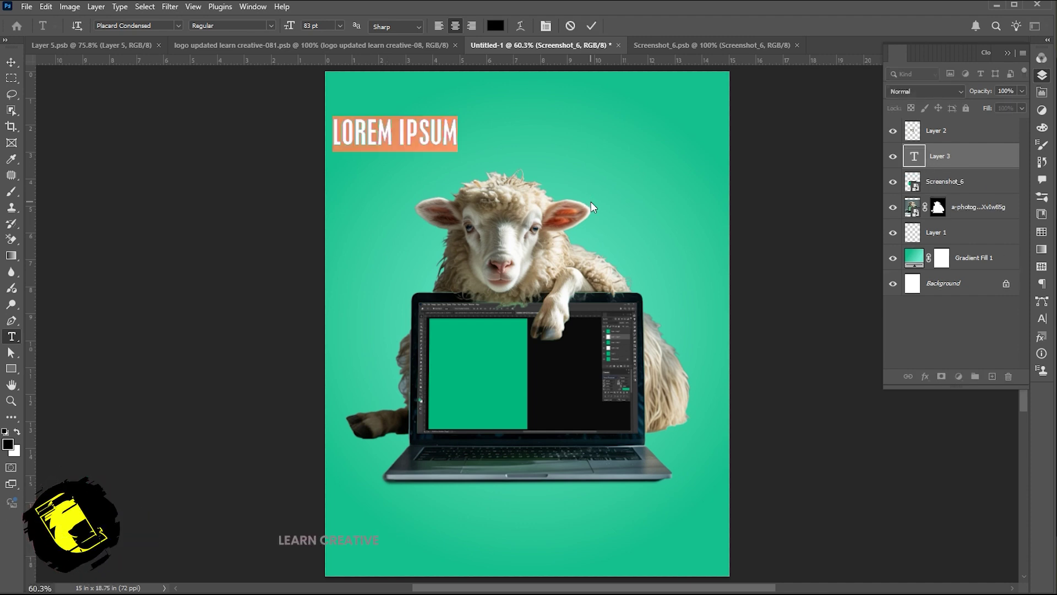
pyautogui.write('EID UL')
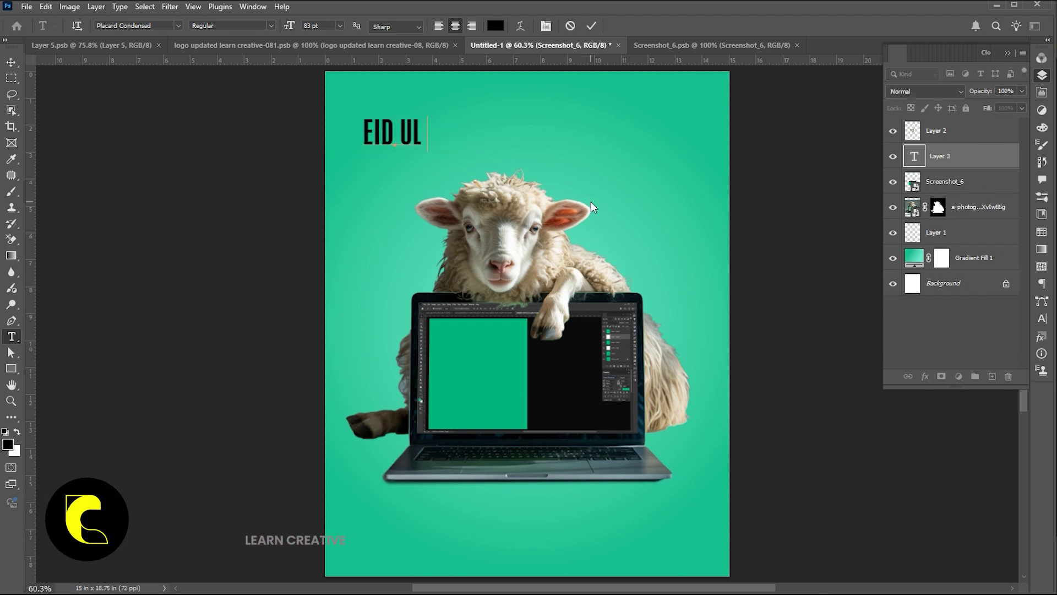
pyautogui.write(' ADHA')
pyautogui.hotkey('ctrl', 'a')
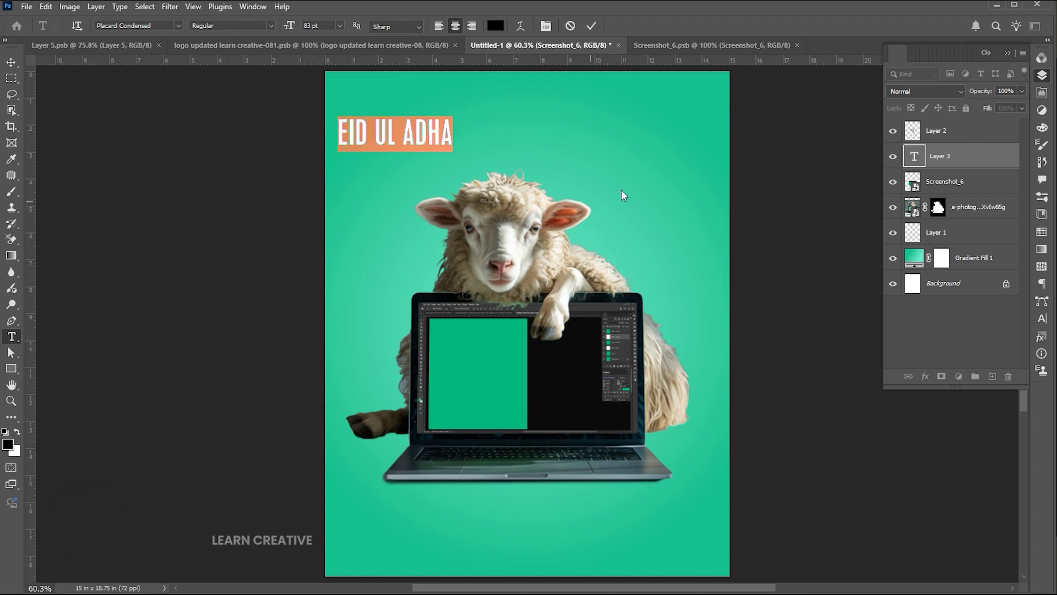
pyautogui.click(124, 25)
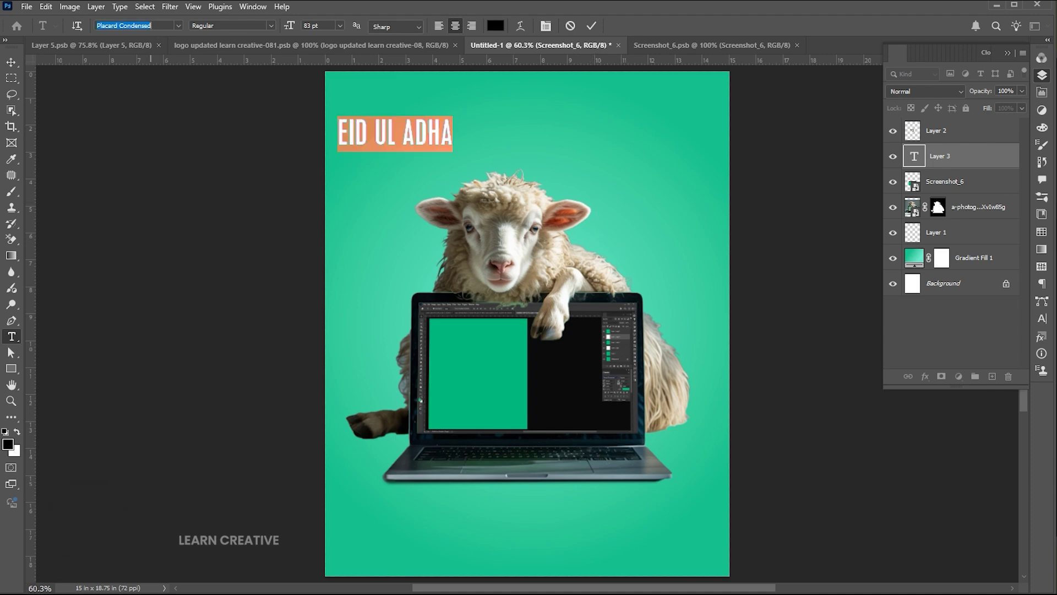
pyautogui.write('mo')
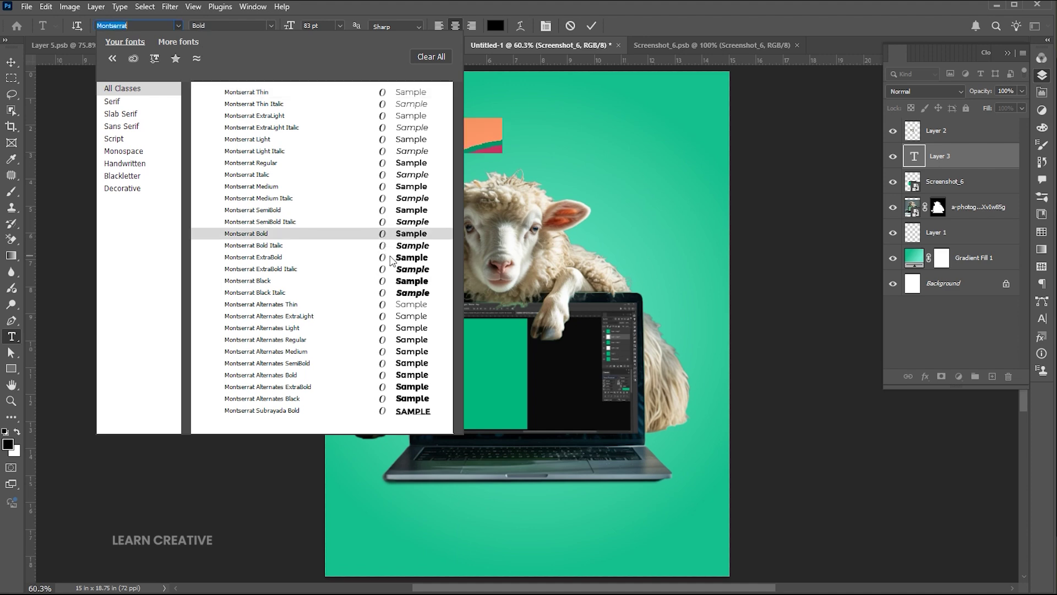
pyautogui.click(388, 258)
pyautogui.press('Return')
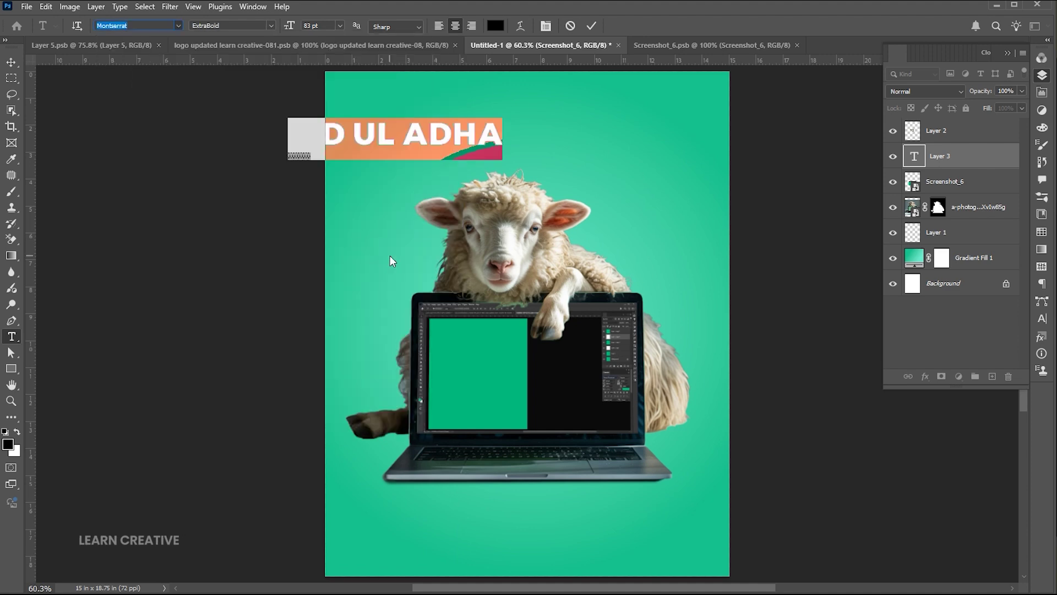
# - Centre the headline horizontally and enlarge it across the poster's top
pyautogui.click(11, 63)
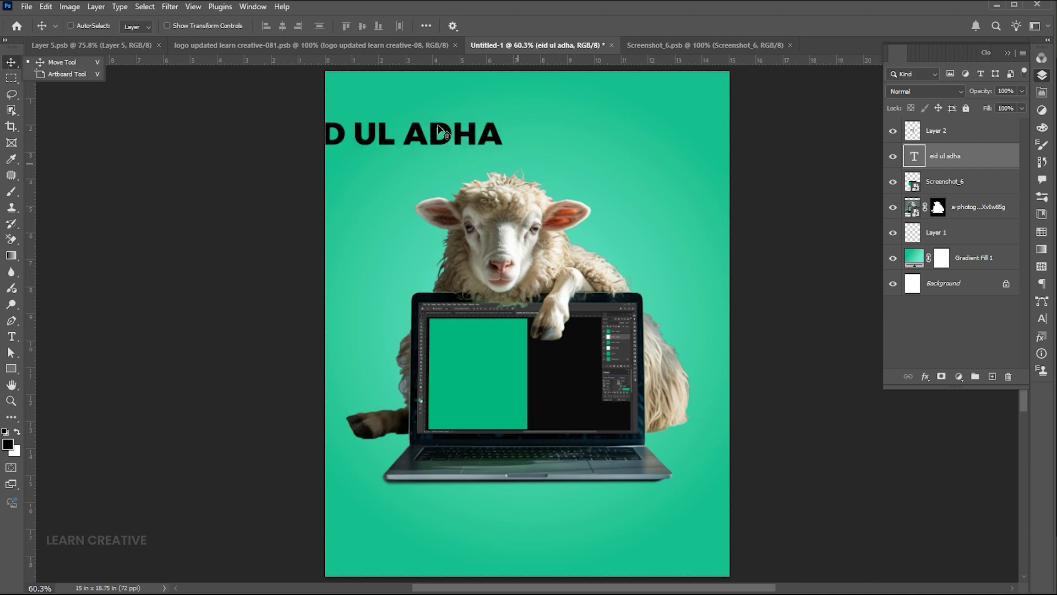
pyautogui.click(281, 25)
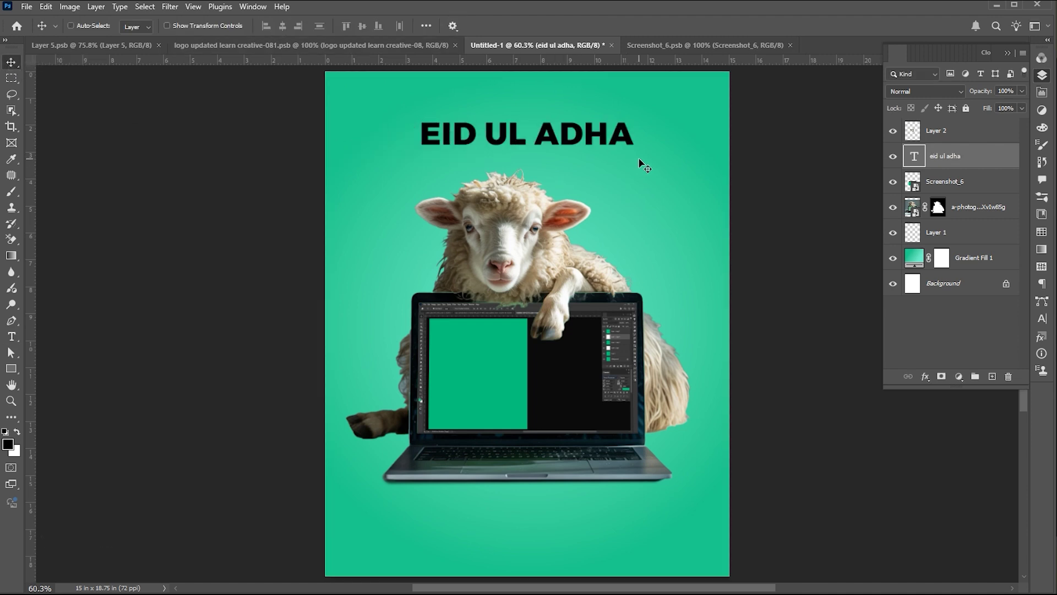
pyautogui.hotkey('ctrl', 't')
pyautogui.moveTo(637, 156); pyautogui.dragTo(699, 184)
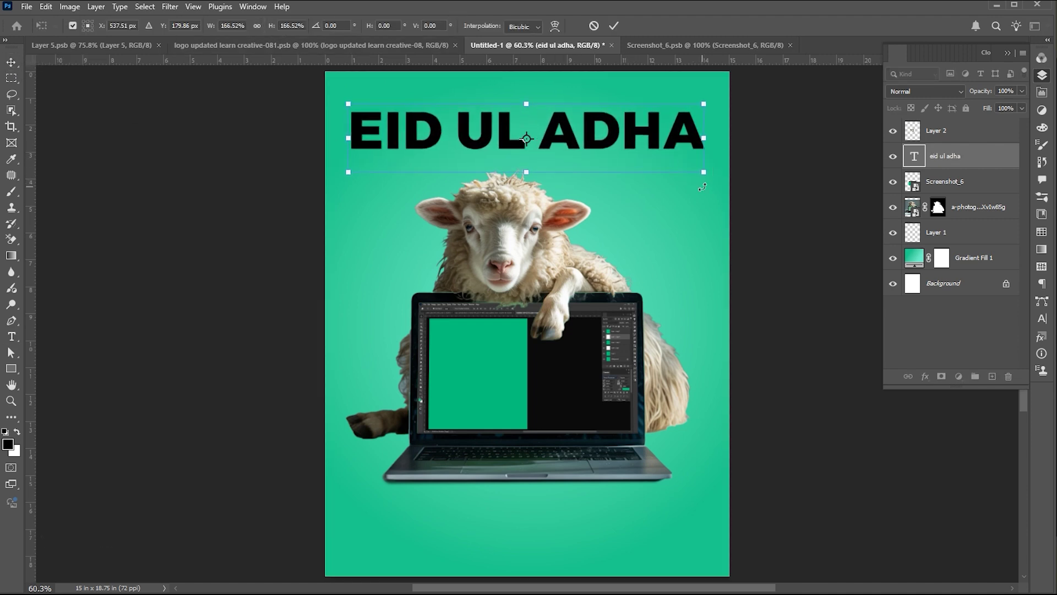
pyautogui.press('Return')
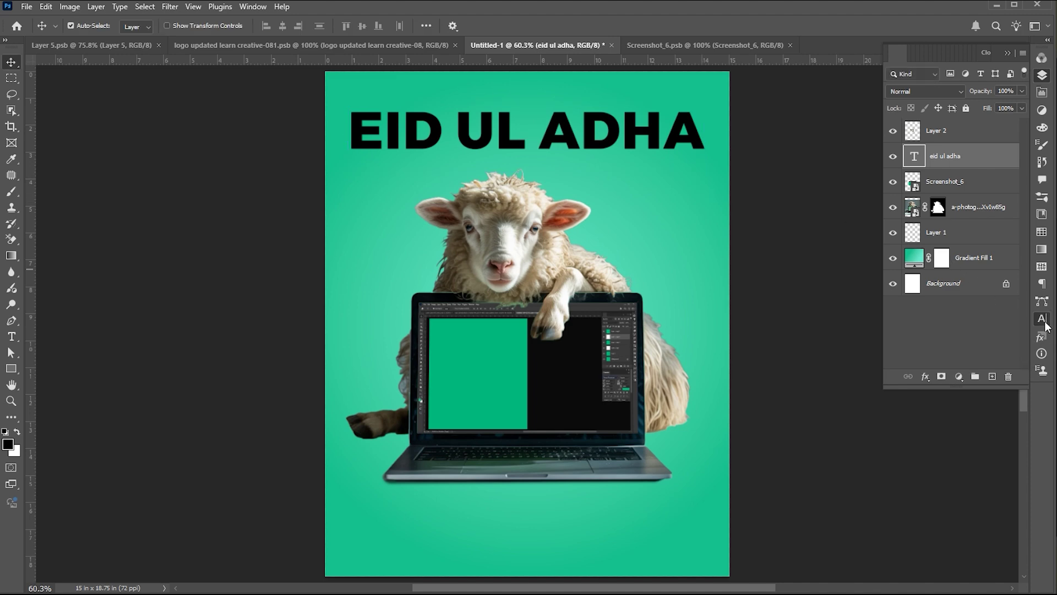
# - Colour the EID UL ADHA headline white and drop its layer under the a-photog sheep layer
pyautogui.click(1041, 319)
pyautogui.click(1005, 129)
pyautogui.moveTo(735, 363); pyautogui.dragTo(692, 334)
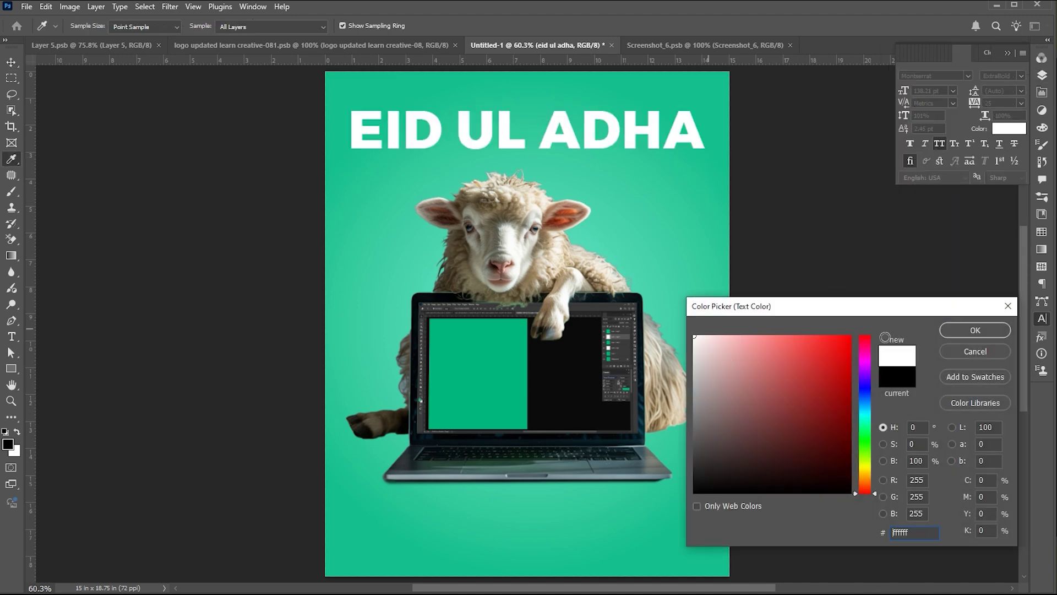
pyautogui.click(969, 331)
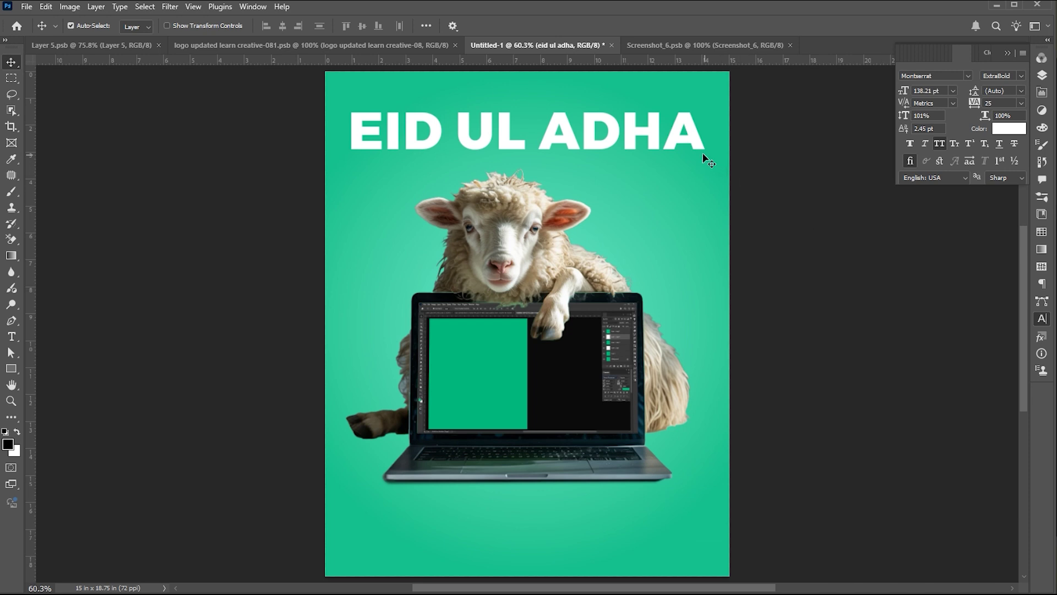
pyautogui.click(1042, 75)
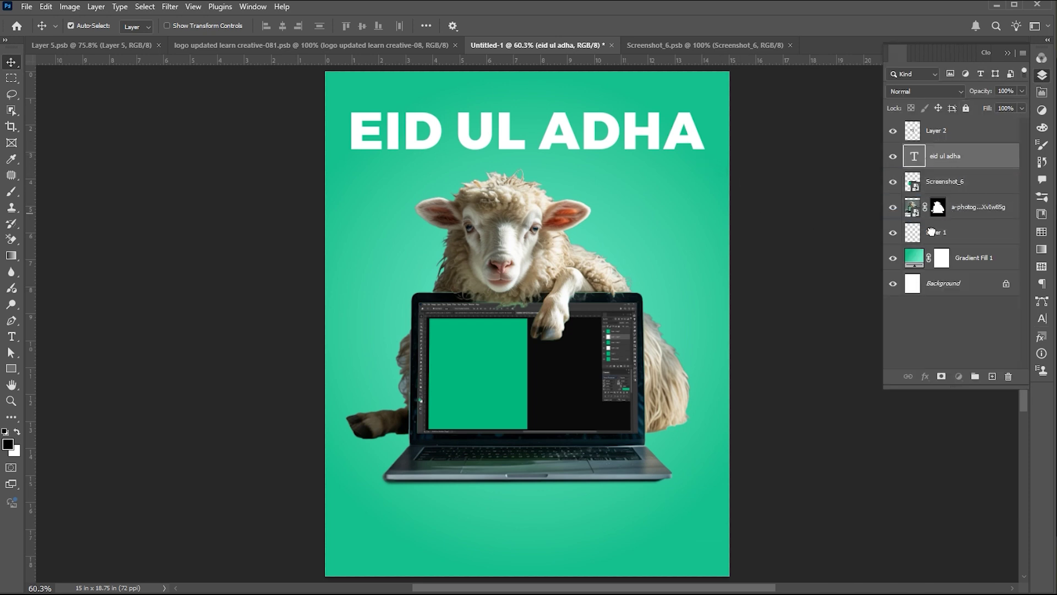
pyautogui.moveTo(931, 232); pyautogui.dragTo(932, 223)
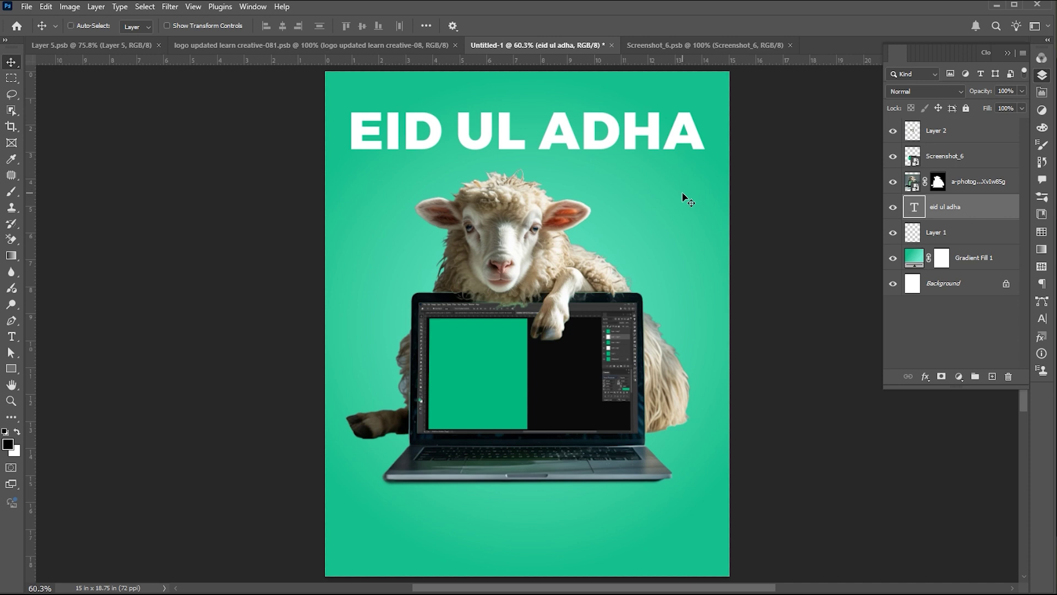
# - Duplicate the headline downward and repeat the transform to stack nine evenly spaced rows
pyautogui.hotkey('ctrl', 'j')
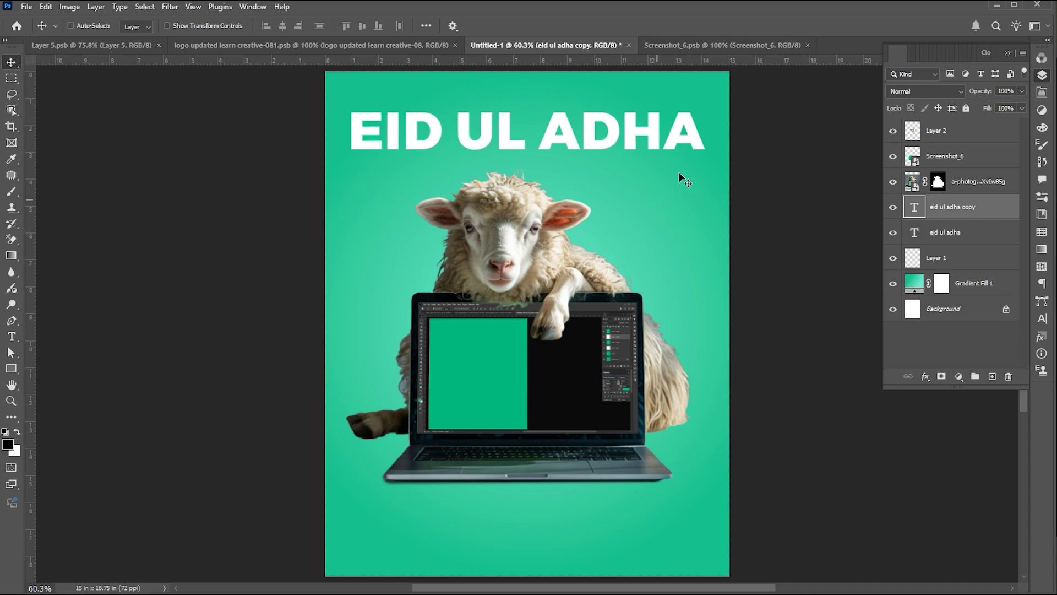
pyautogui.hotkey('ctrl', 't')
pyautogui.moveTo(690, 136); pyautogui.dragTo(690, 186)
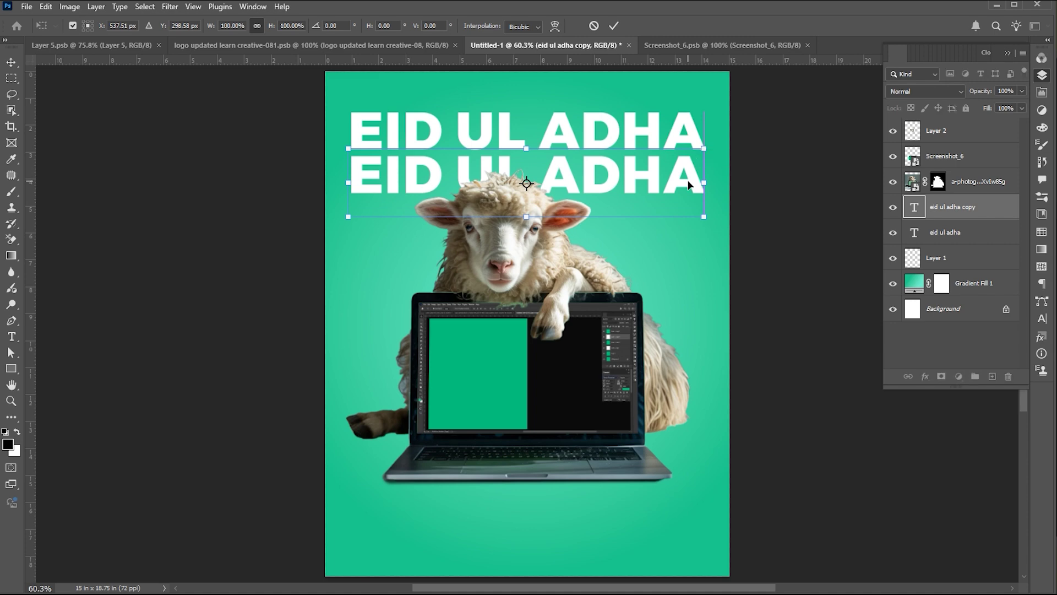
pyautogui.press('Return')
pyautogui.hotkey('ctrl', 'shift', 'alt', 't')
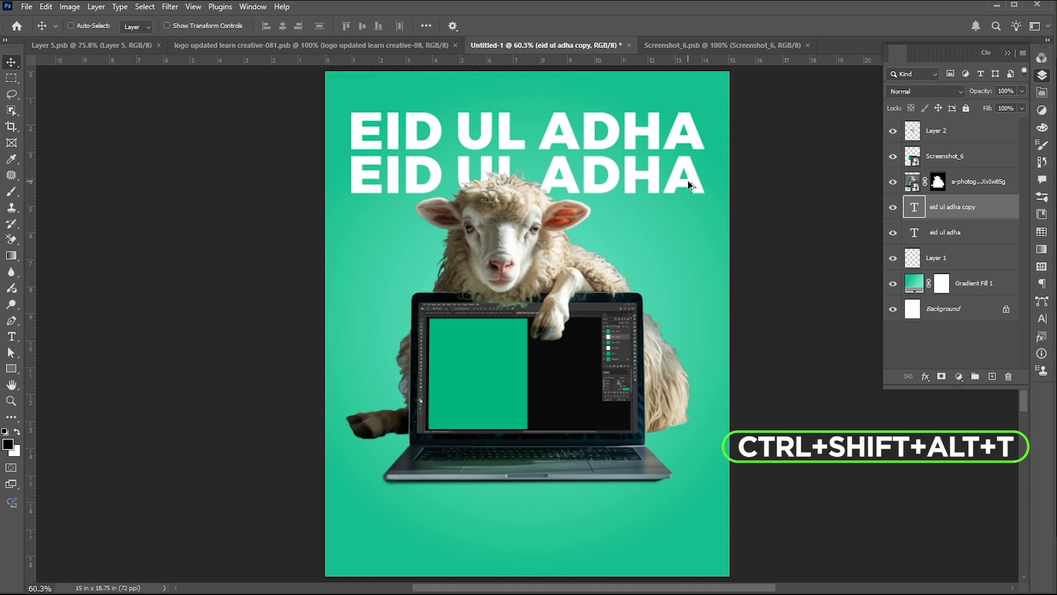
pyautogui.hotkey('ctrl', 'shift', 'alt', 't')
pyautogui.hotkey('ctrl', 'shift', 'alt', 't')
pyautogui.hotkey('ctrl', 'shift', 'alt', 't')
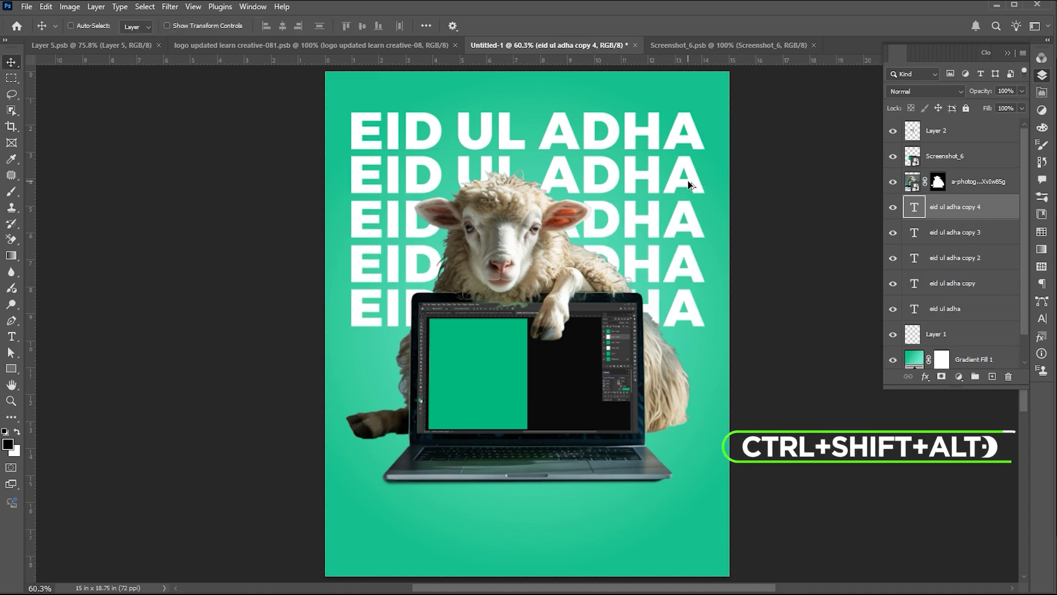
pyautogui.hotkey('ctrl', 'shift', 'alt', 't')
pyautogui.hotkey('ctrl', 'shift', 'alt', 't')
pyautogui.hotkey('ctrl', 'shift', 'alt', 't')
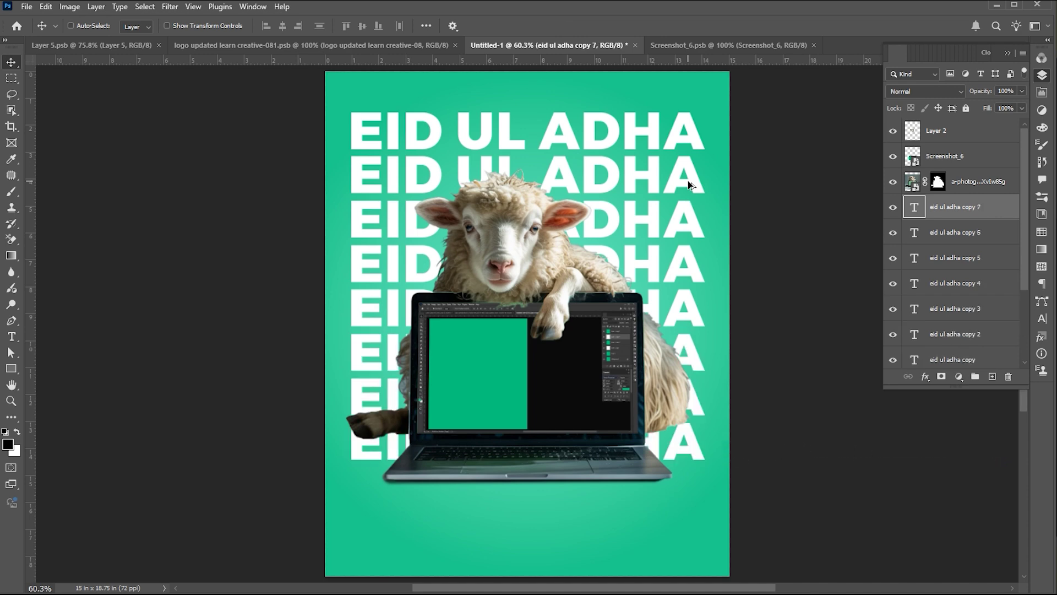
pyautogui.hotkey('ctrl', 'shift', 'alt', 't')
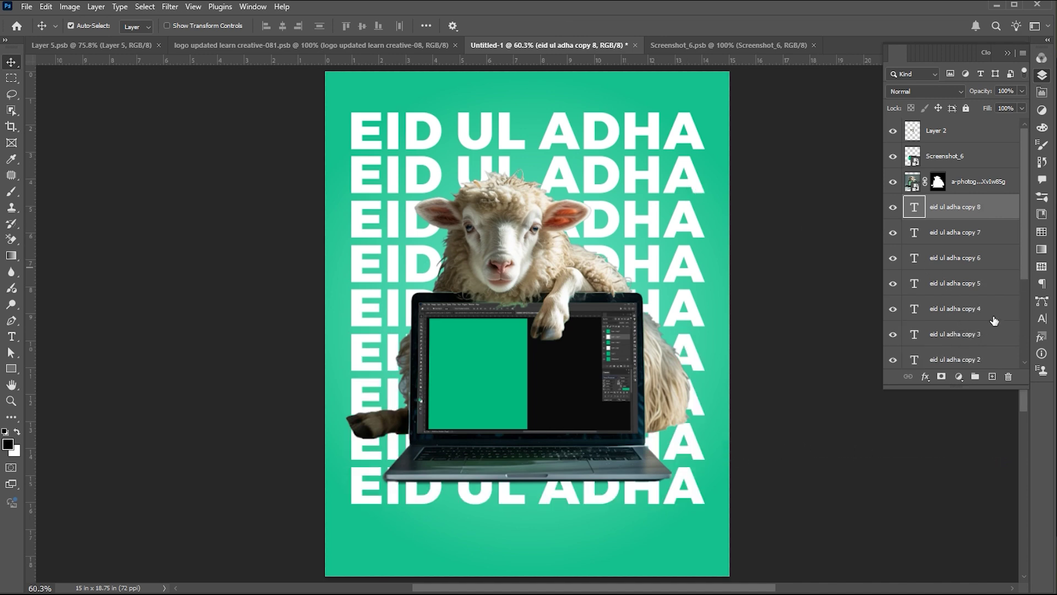
pyautogui.moveTo(962, 390); pyautogui.dragTo(972, 489)
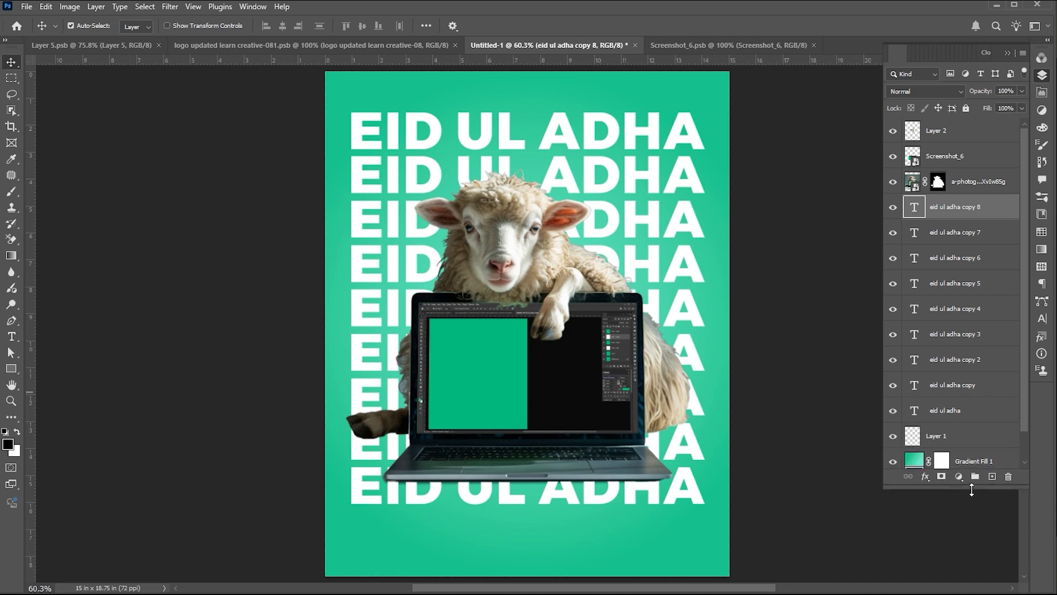
# - Convert all nine headline text layers into one smart object and nudge it slightly down
pyautogui.keyDown('shift'); pyautogui.click(980, 413); pyautogui.keyUp('shift')
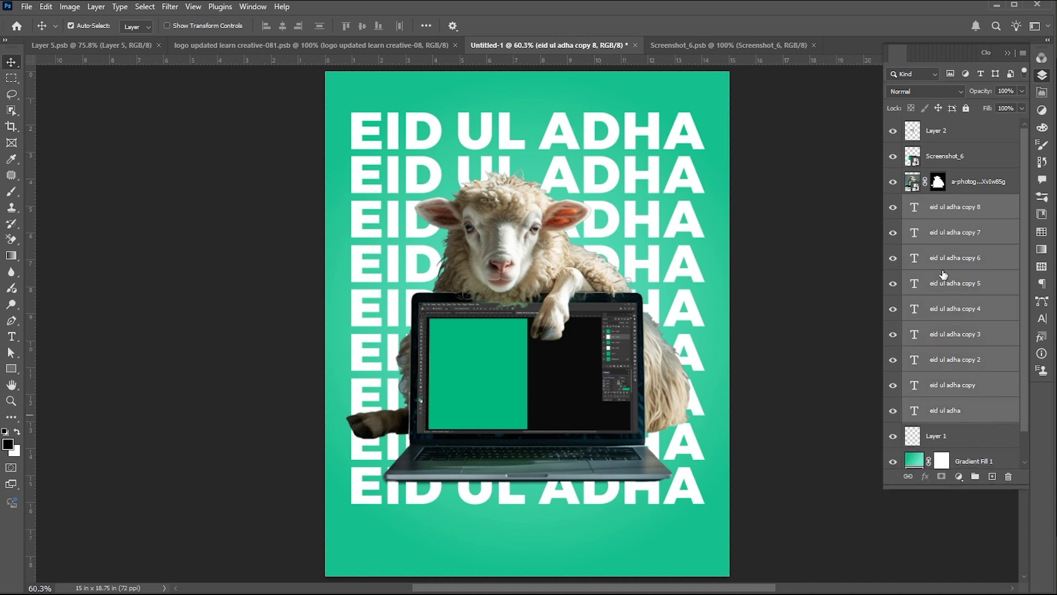
pyautogui.rightClick(930, 202)
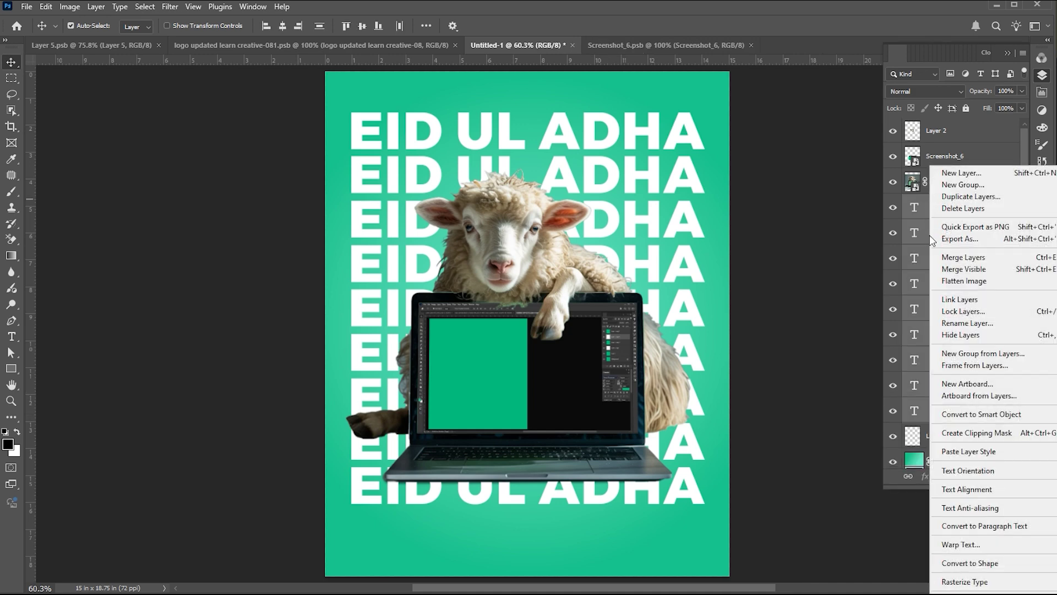
pyautogui.click(962, 416)
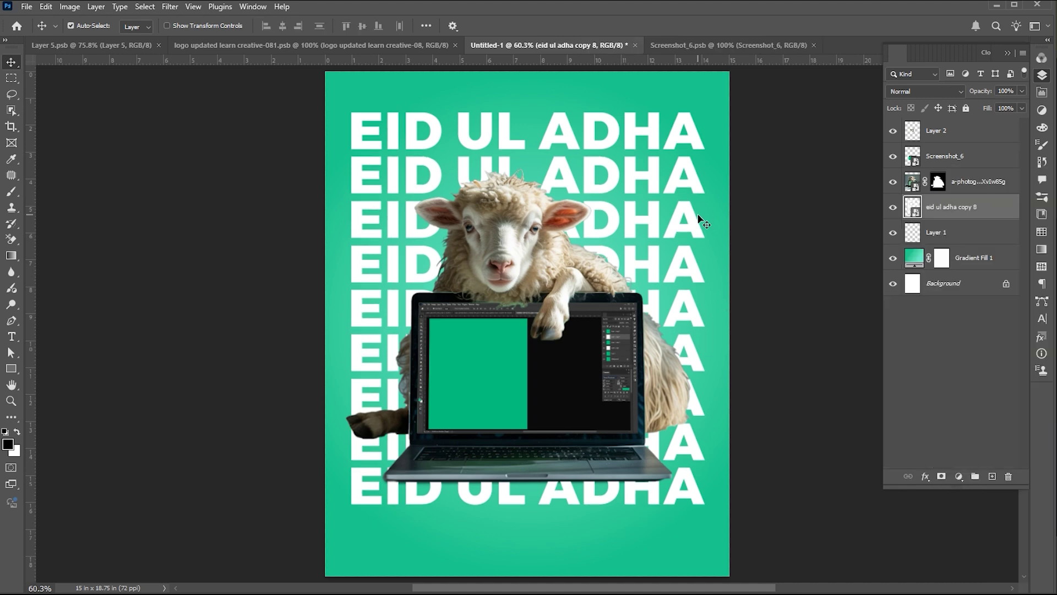
pyautogui.moveTo(698, 188); pyautogui.dragTo(698, 199)
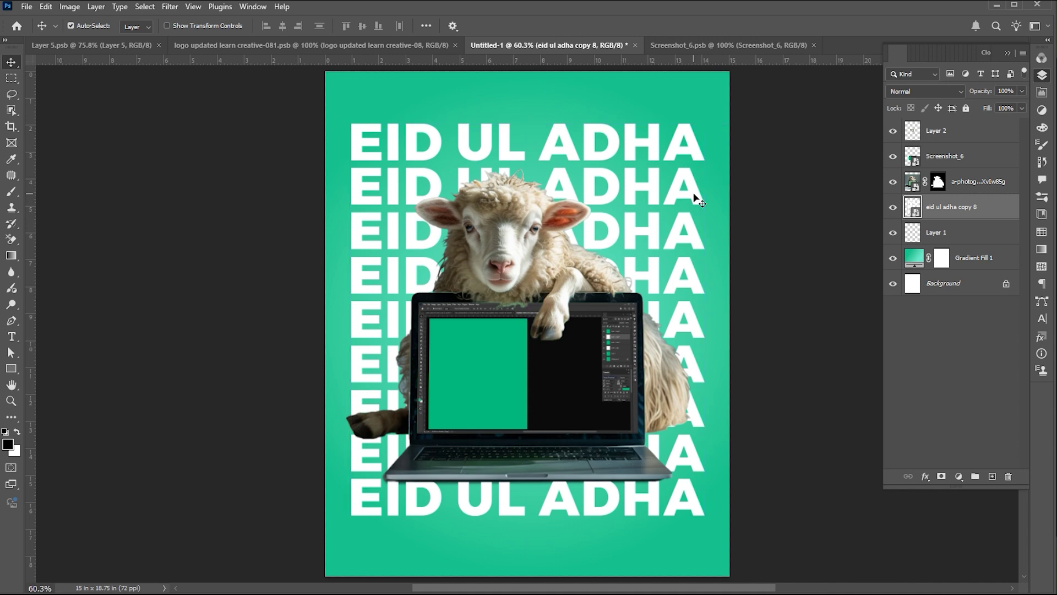
# - Mask the headline rows with a black-to-white gradient so they fade toward the bottom
pyautogui.click(941, 477)
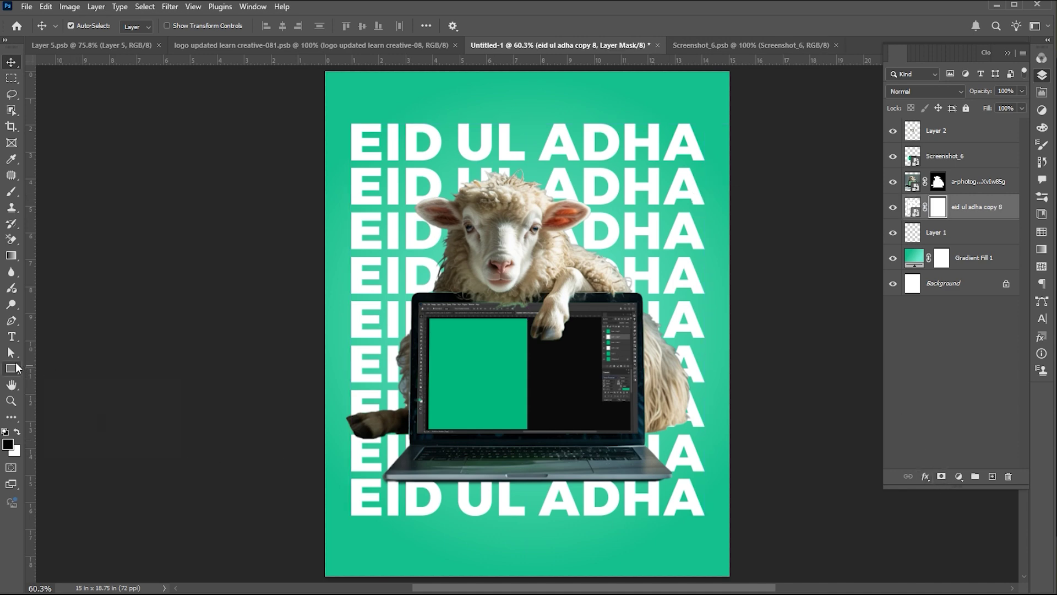
pyautogui.click(11, 258)
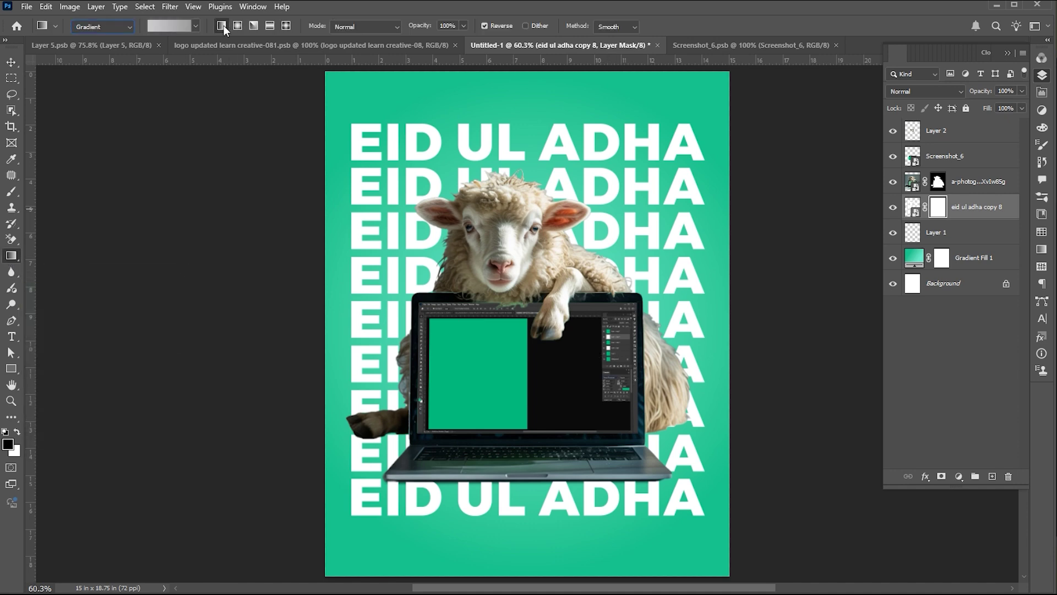
pyautogui.click(197, 25)
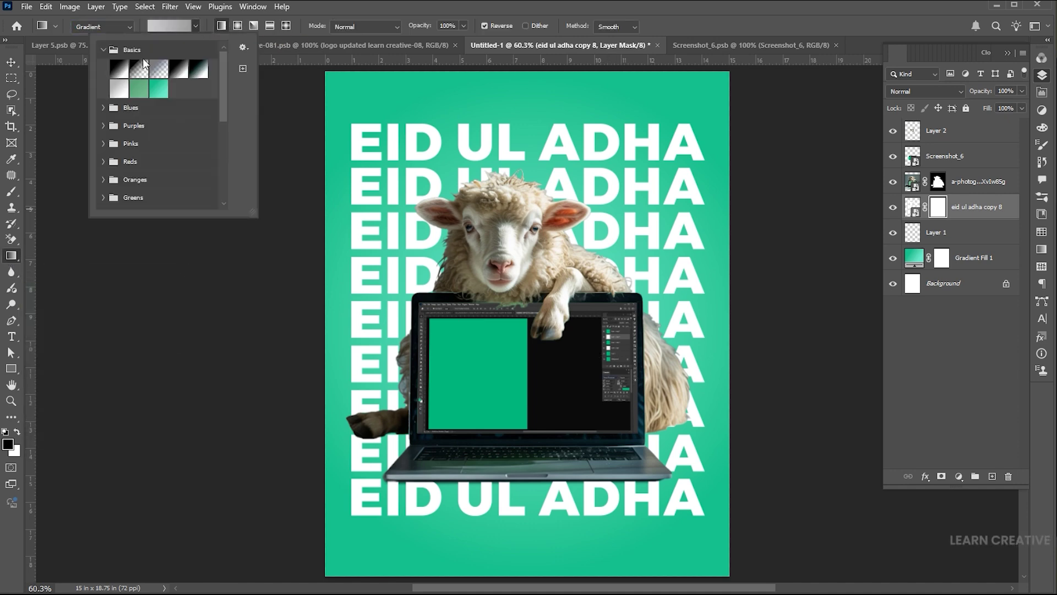
pyautogui.click(119, 68)
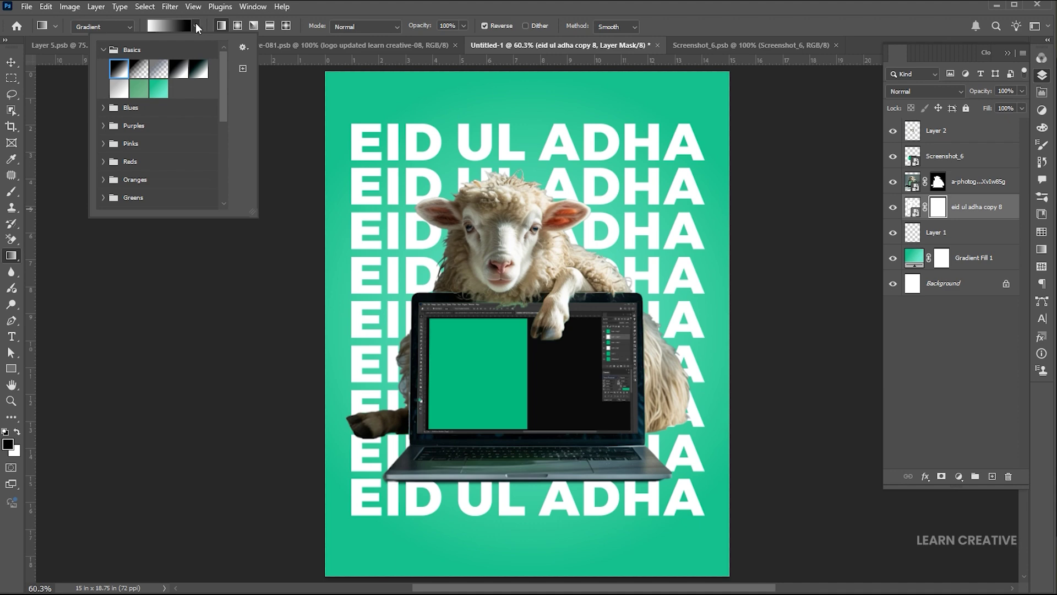
pyautogui.click(196, 22)
pyautogui.moveTo(536, 172); pyautogui.dragTo(530, 522)
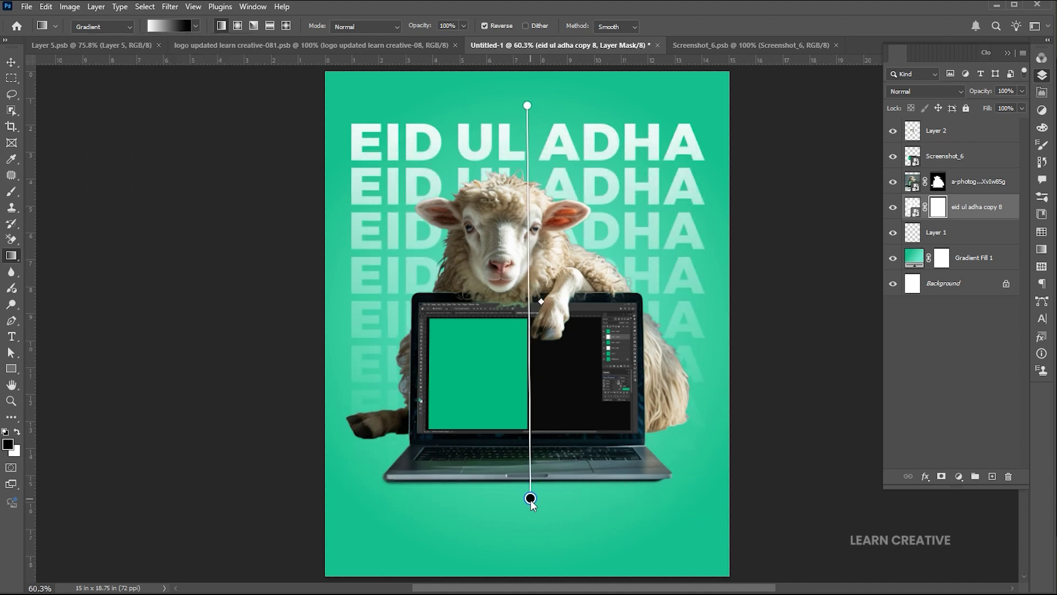
# - Deselect the headline rows and make the Gradient Fill 1 background layer active
pyautogui.press('v')
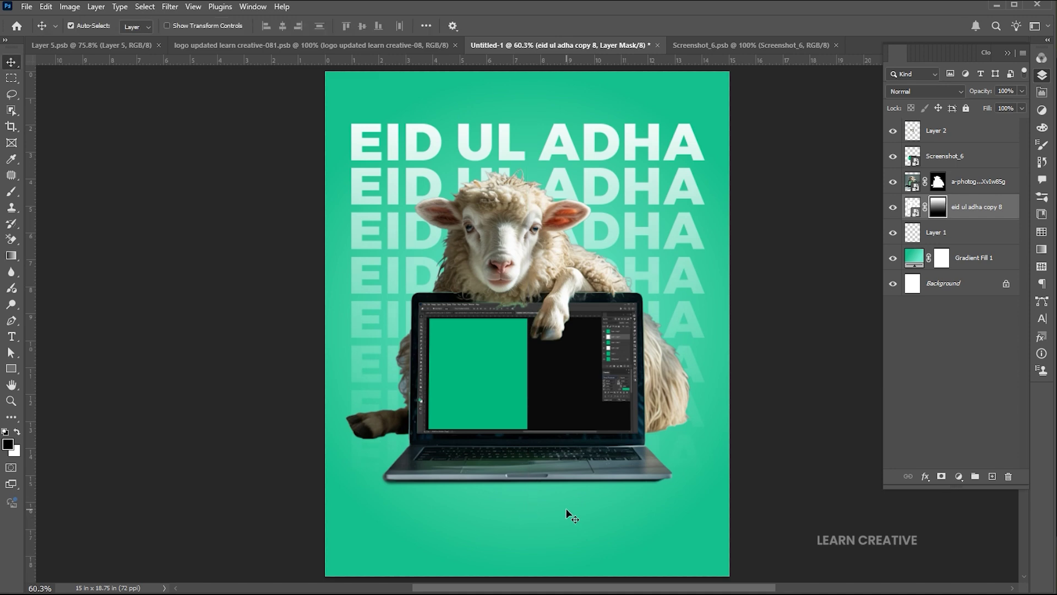
pyautogui.click(809, 209)
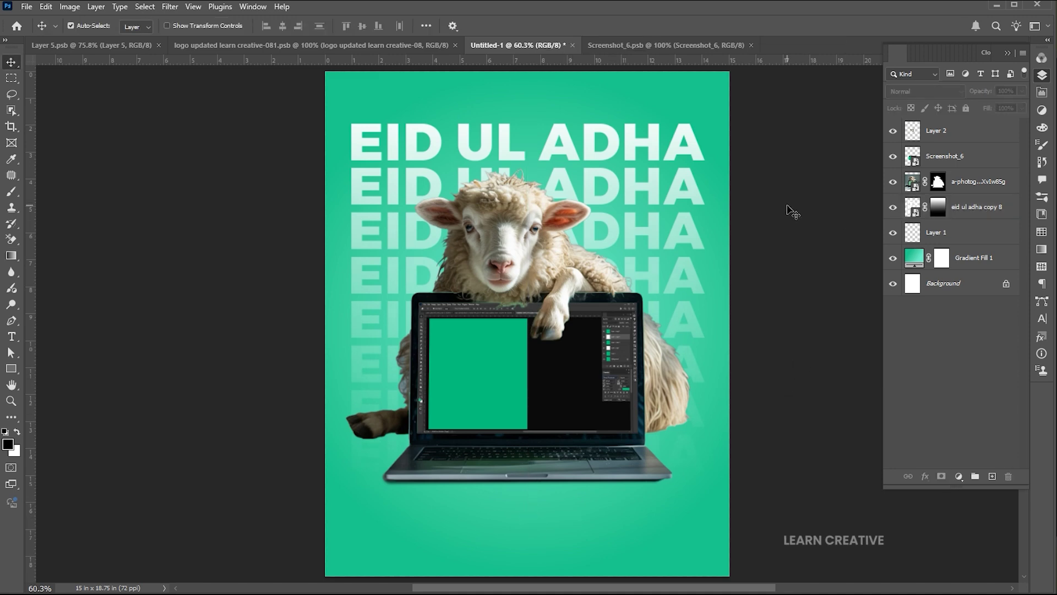
pyautogui.click(974, 259)
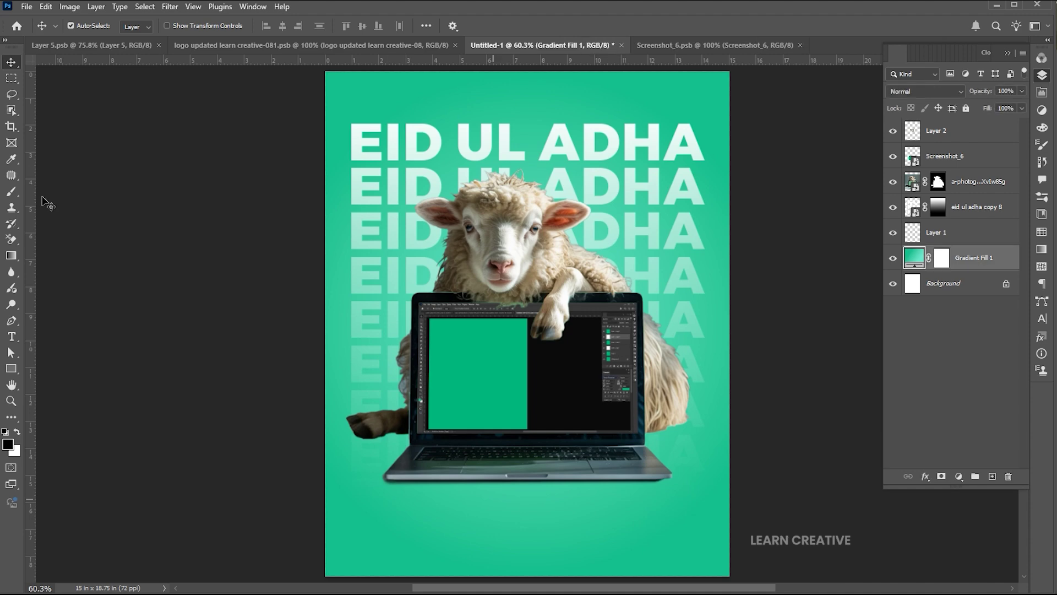
pyautogui.press('t')
# - Paste the Arabic Eid greeting as a new text block broken into three lines
pyautogui.click(505, 523)
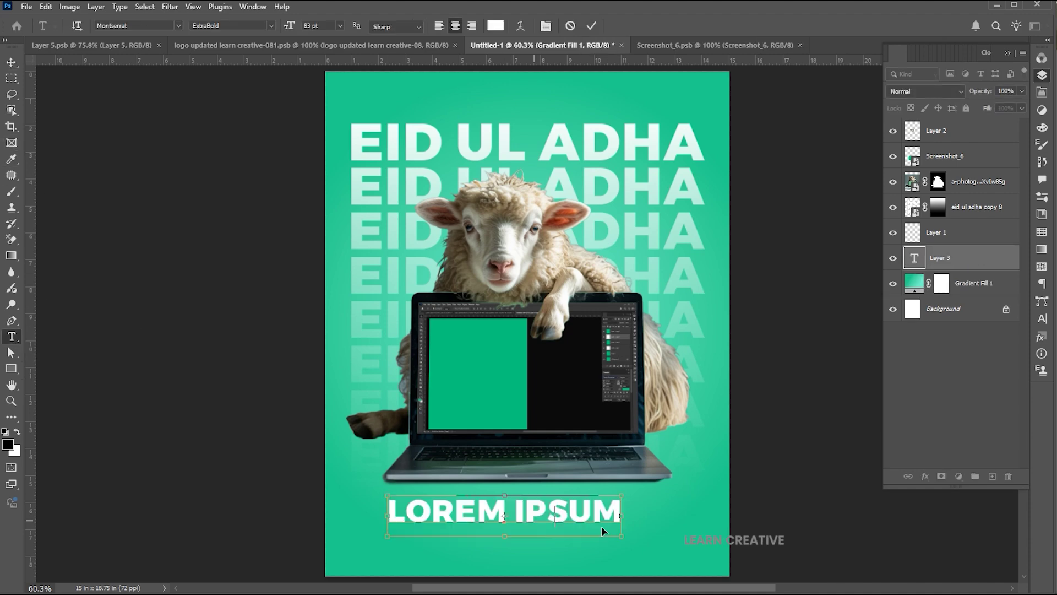
pyautogui.hotkey('ctrl', 'v')
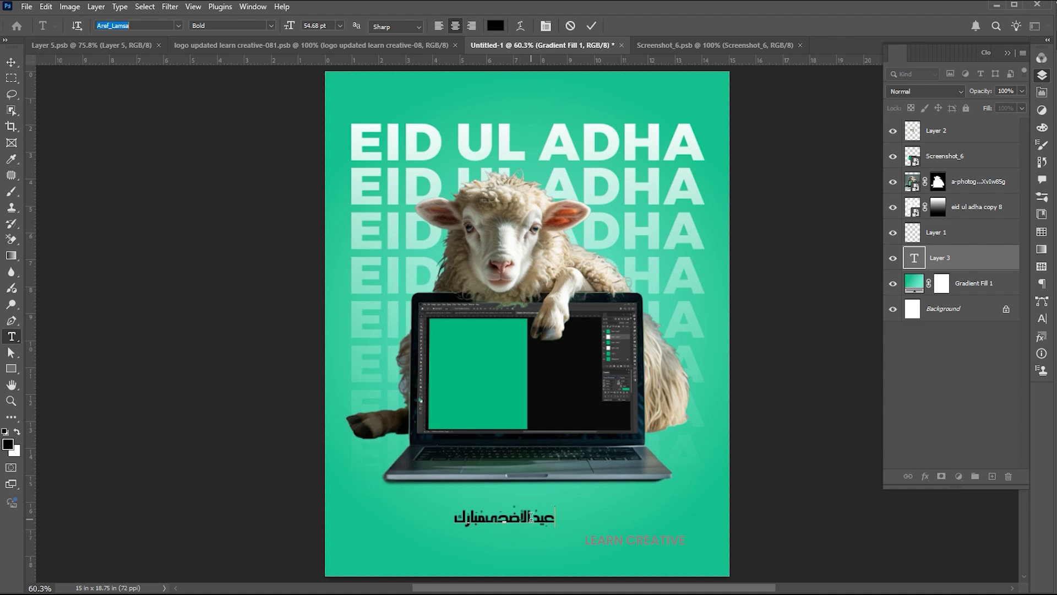
pyautogui.press('Return')
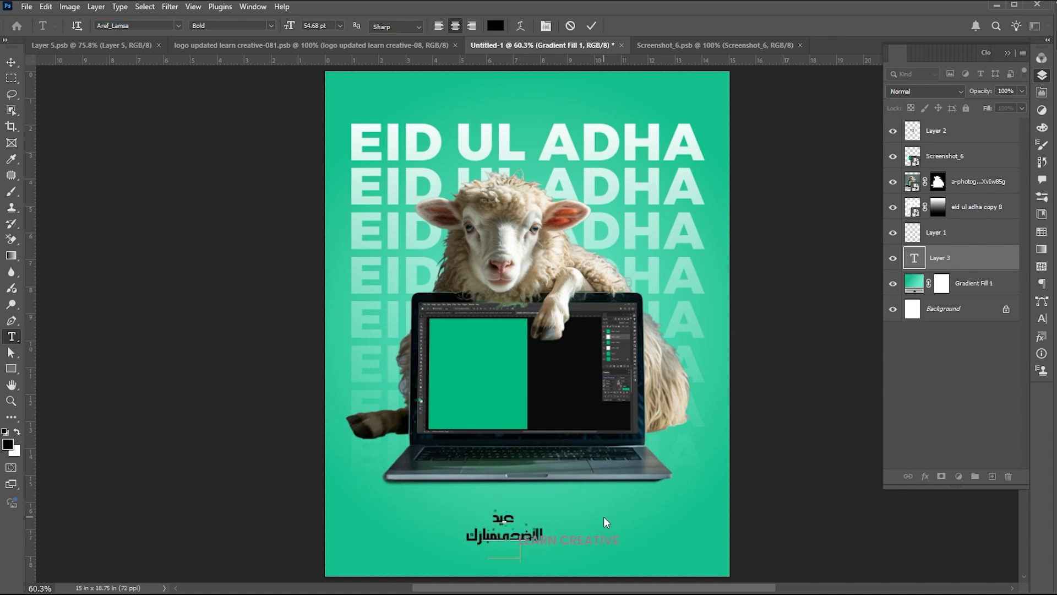
pyautogui.press('Return')
pyautogui.hotkey('ctrl', 'Return')
# - Enlarge the Arabic greeting, place it on the laptop's green screen and bring its layer to the top
pyautogui.press('v')
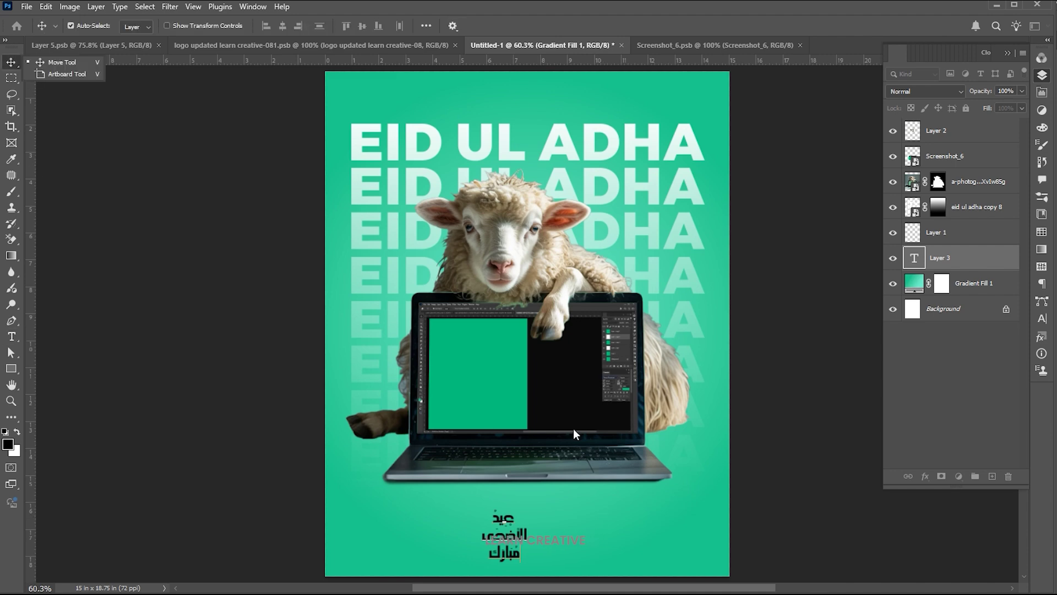
pyautogui.hotkey('ctrl', 't')
pyautogui.moveTo(541, 496); pyautogui.dragTo(541, 487)
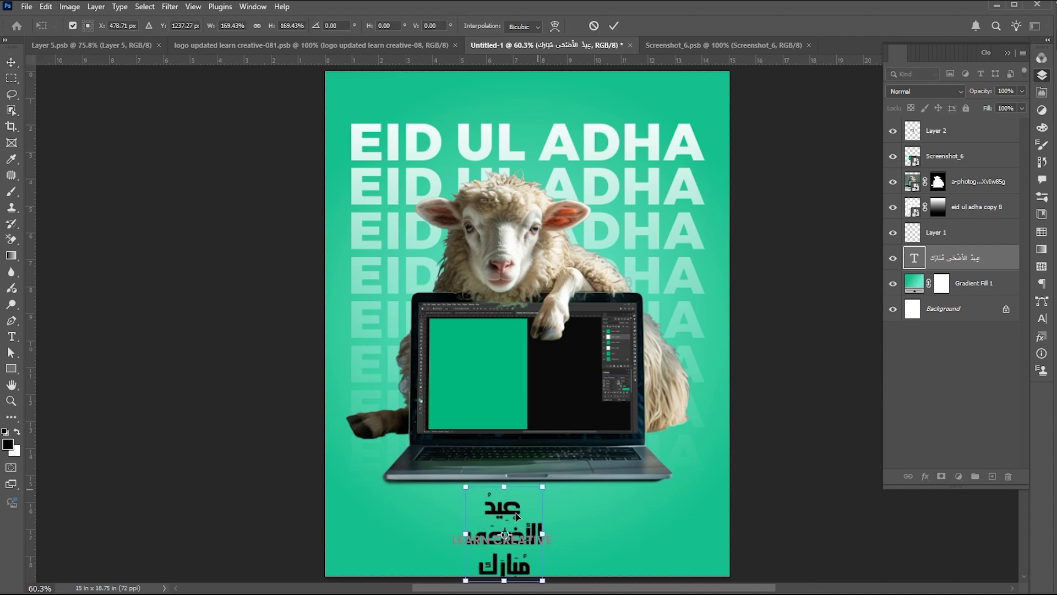
pyautogui.moveTo(505, 529); pyautogui.dragTo(486, 353)
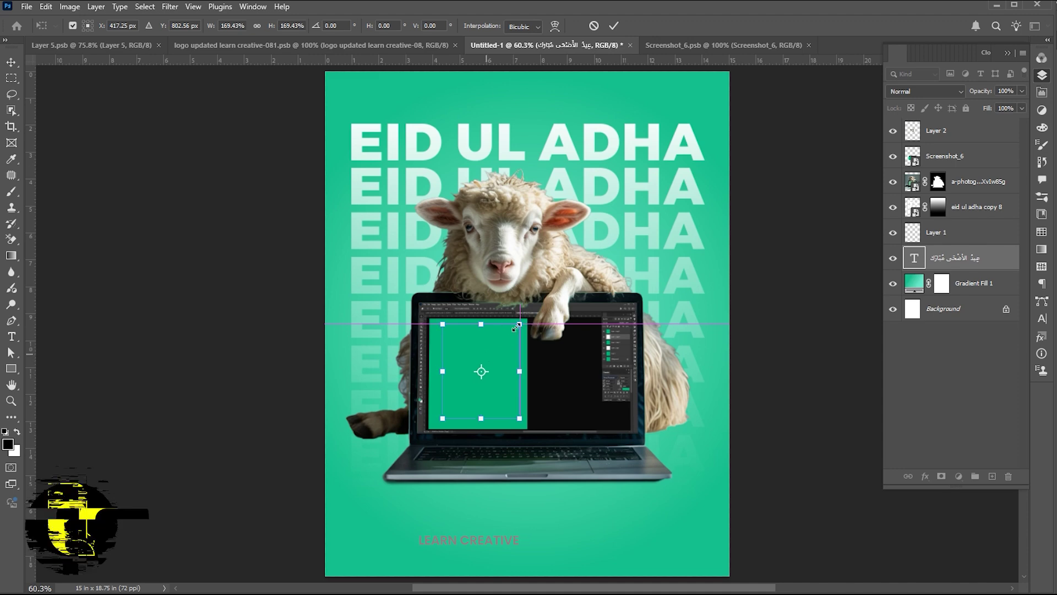
pyautogui.press('Return')
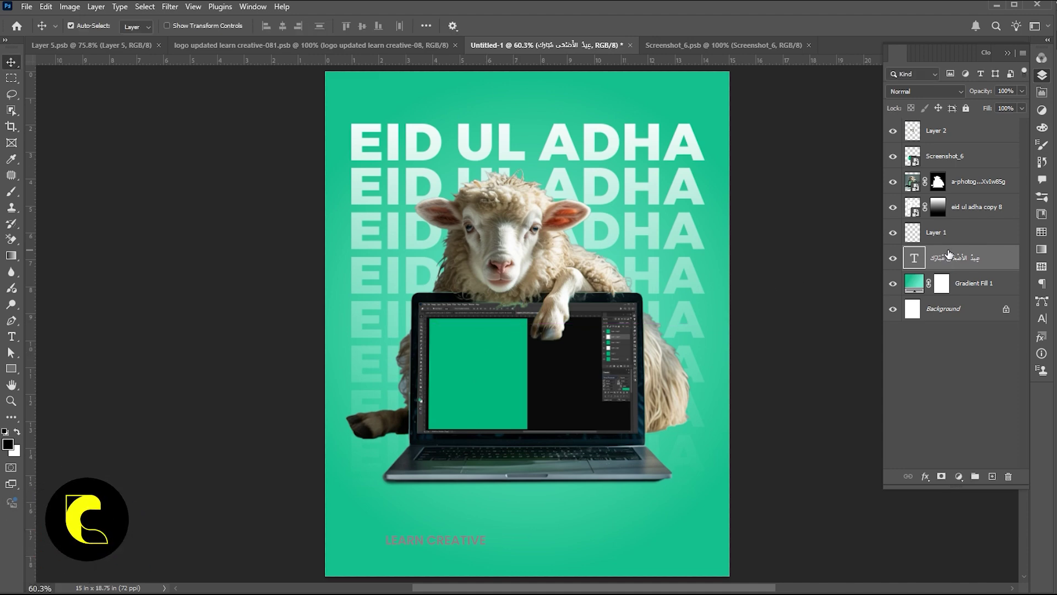
pyautogui.moveTo(958, 257); pyautogui.dragTo(952, 124)
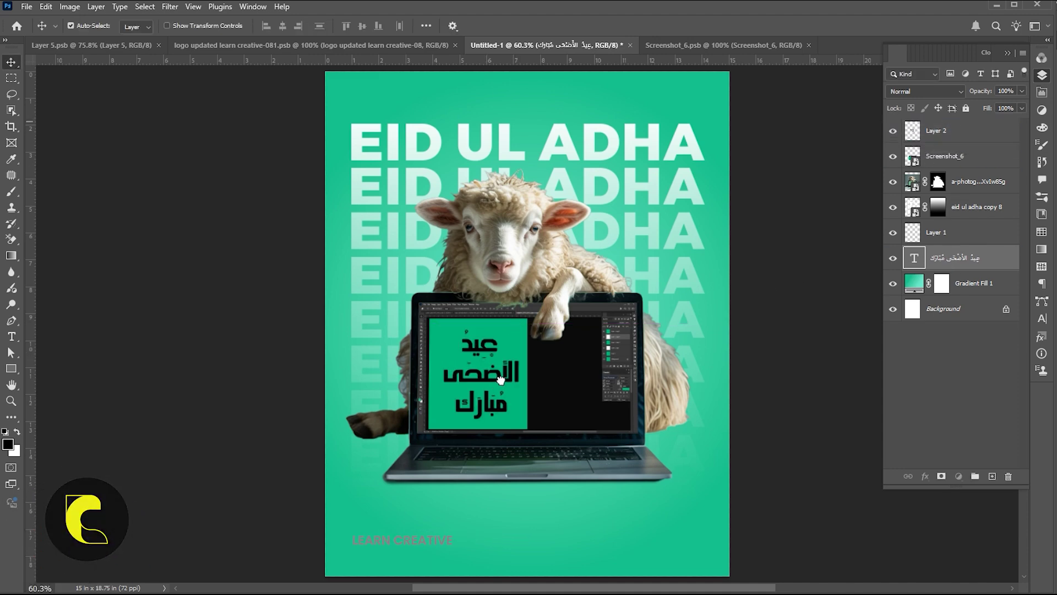
pyautogui.hotkey('ctrl', 'shift', ']')
# - Recolour the Arabic greeting to a deep dark green (#033123) sampled from the poster
pyautogui.hotkey('ctrl', 't')
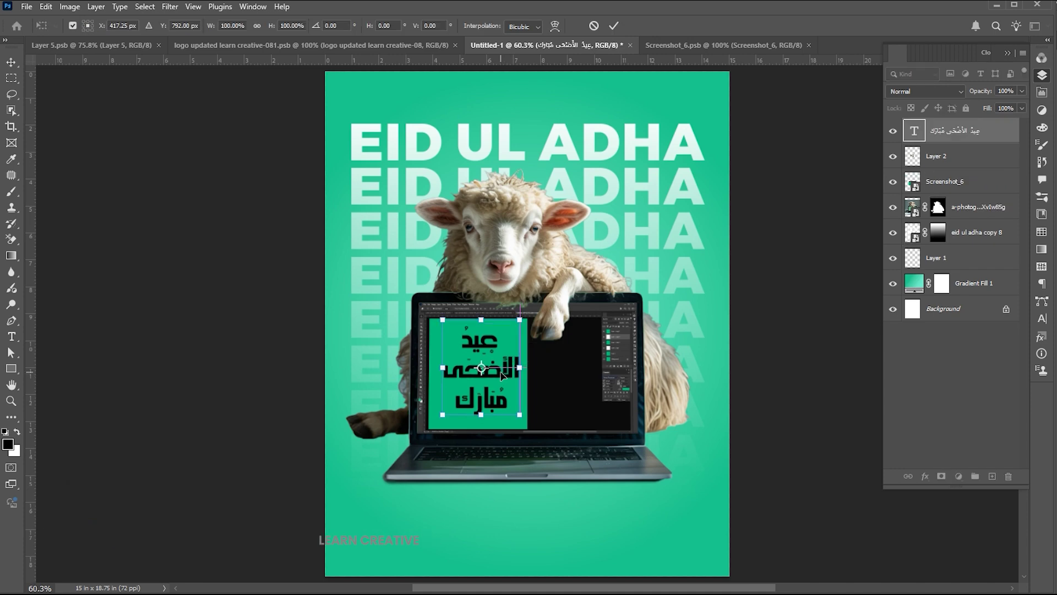
pyautogui.press('Return')
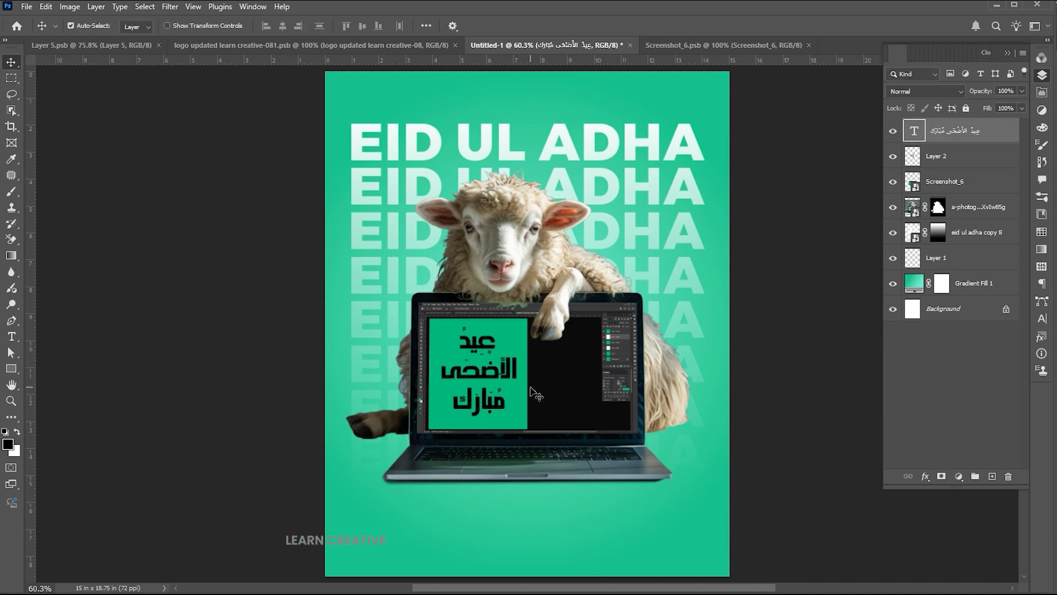
pyautogui.click(1041, 319)
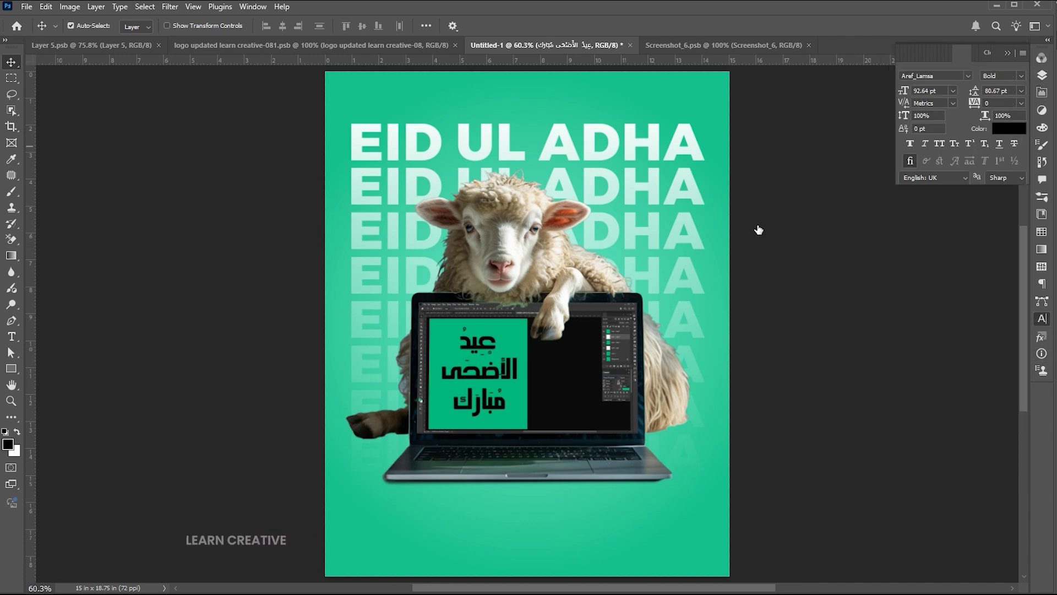
pyautogui.click(1008, 129)
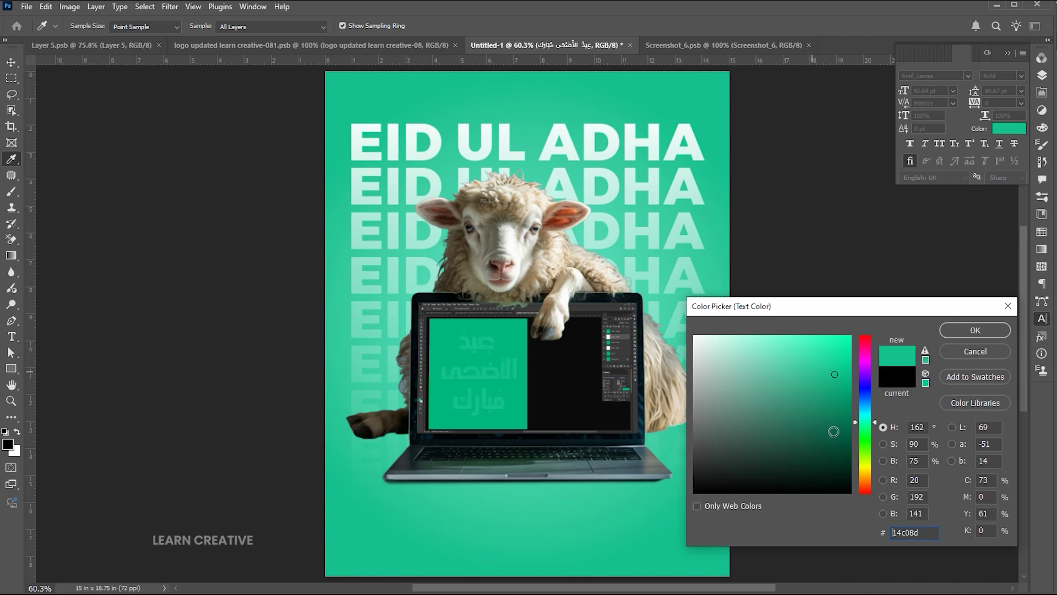
pyautogui.click(682, 88)
pyautogui.moveTo(852, 406); pyautogui.dragTo(850, 454)
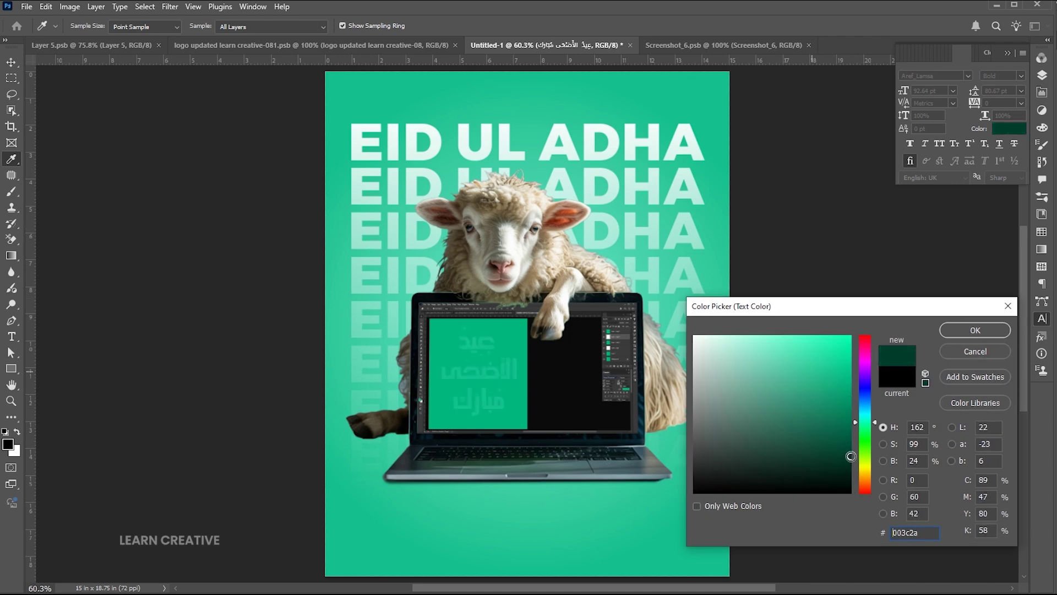
pyautogui.click(841, 462)
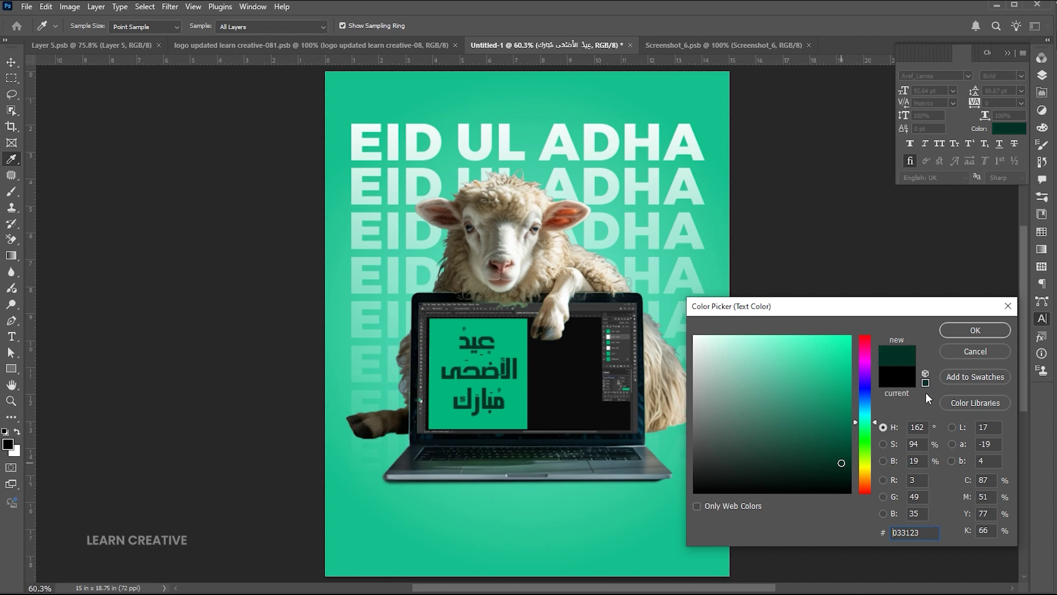
pyautogui.click(969, 328)
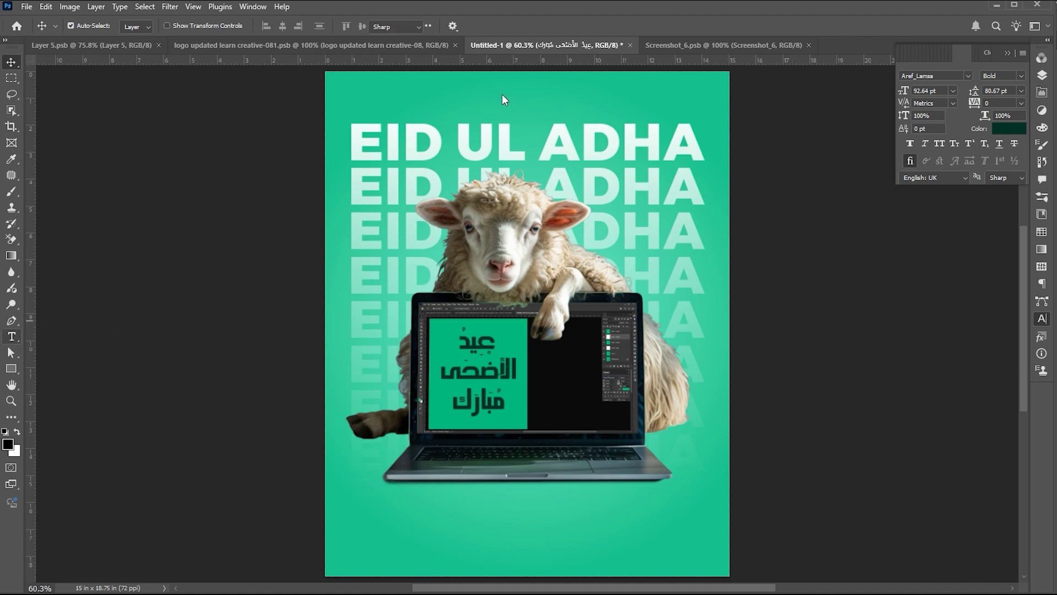
pyautogui.press('t')
# - Add 'learn creative' at the poster top in Montserrat Regular, All Caps, tracking 600
pyautogui.click(479, 96)
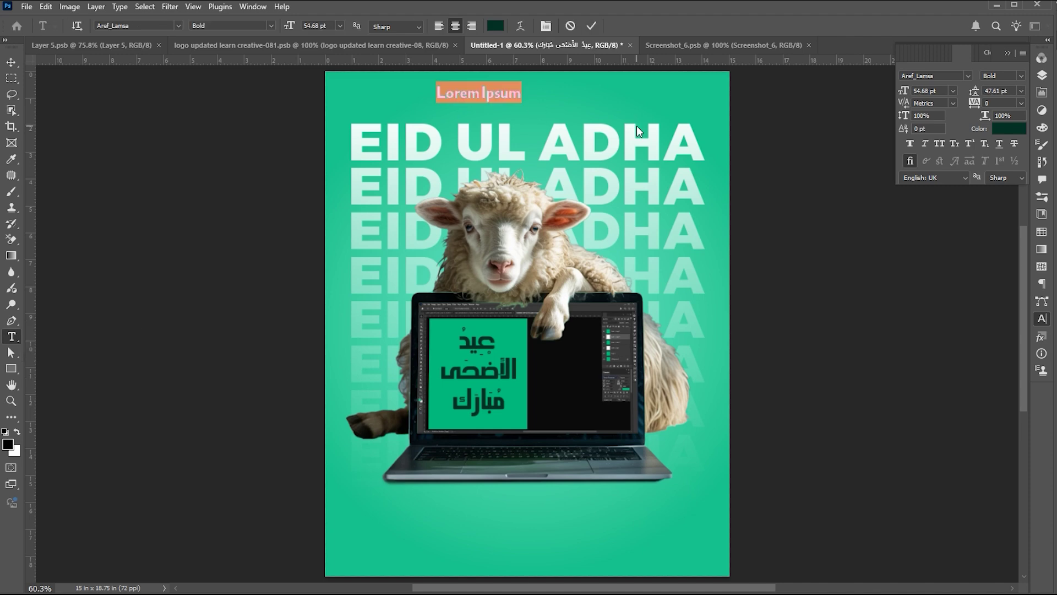
pyautogui.write('learn c')
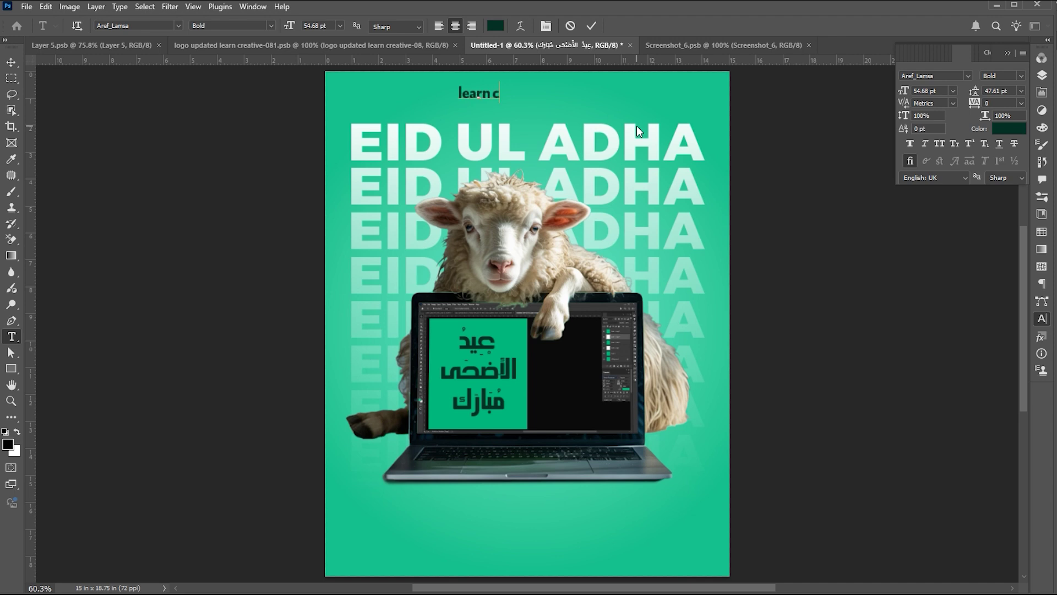
pyautogui.write('reative')
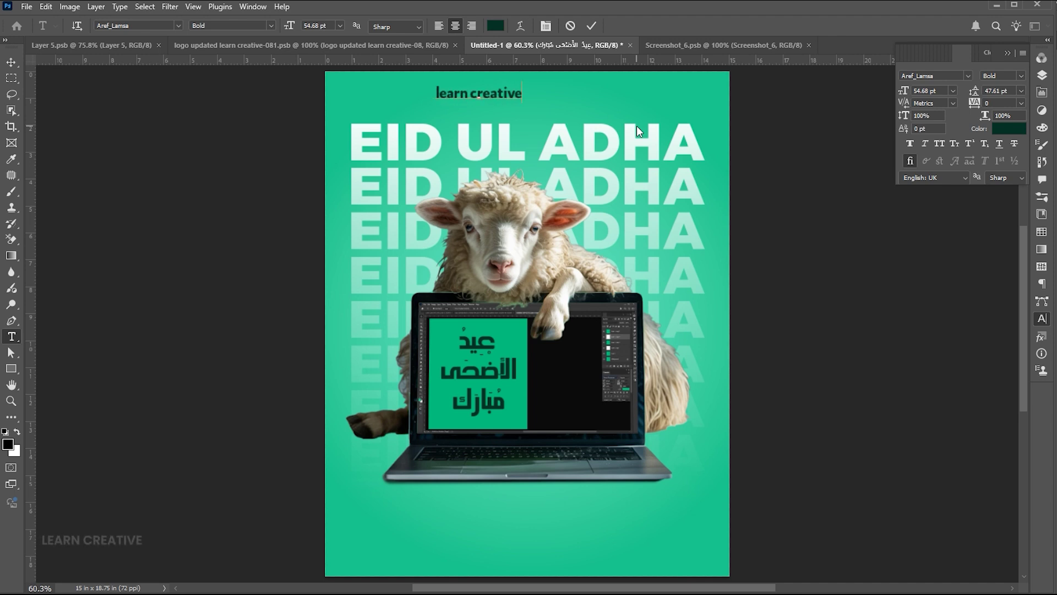
pyautogui.hotkey('ctrl', 'a')
pyautogui.click(922, 77)
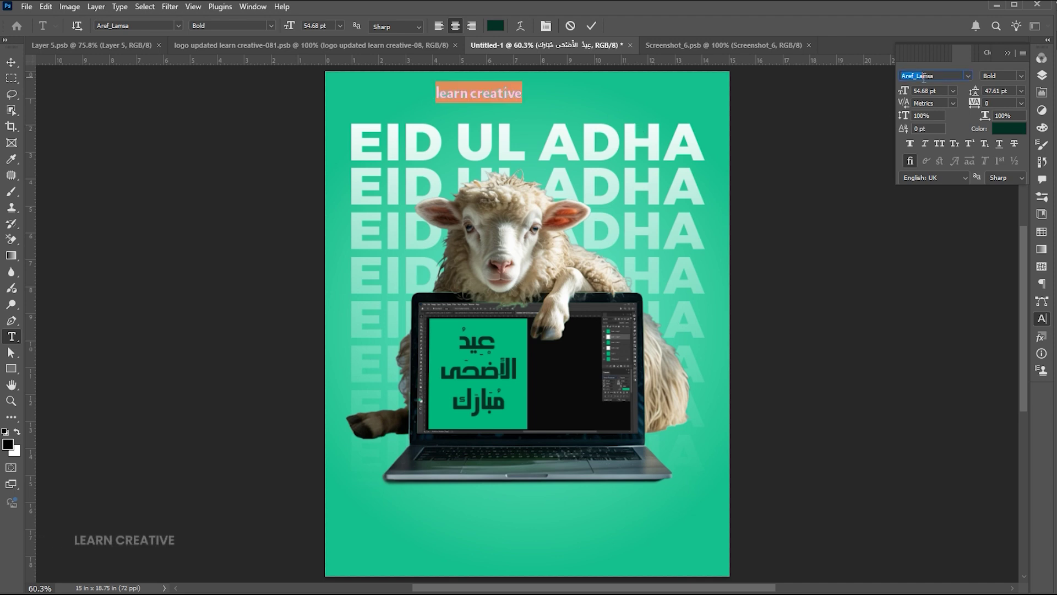
pyautogui.write('monts')
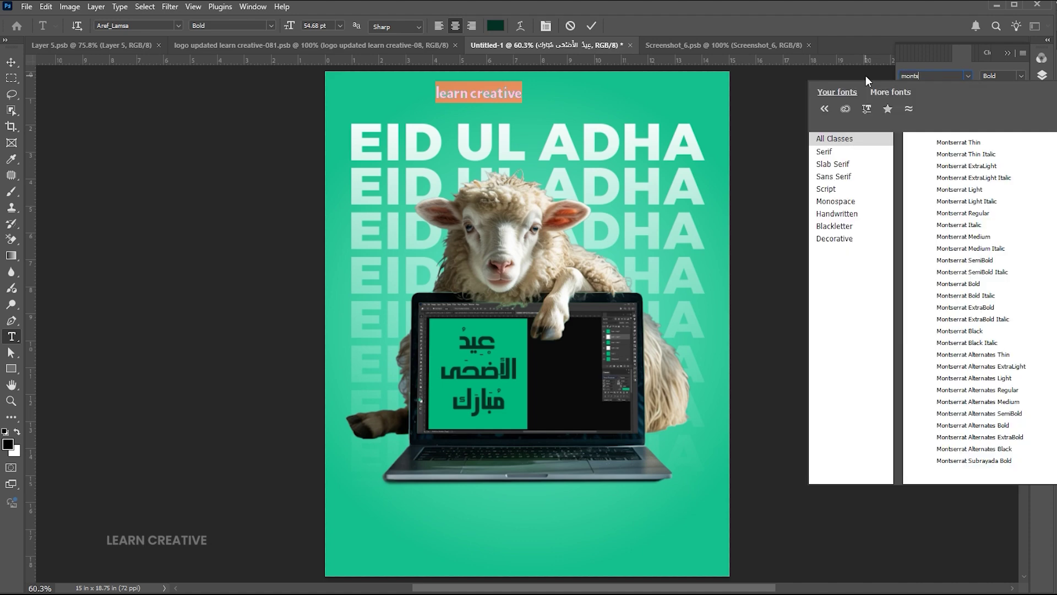
pyautogui.click(975, 189)
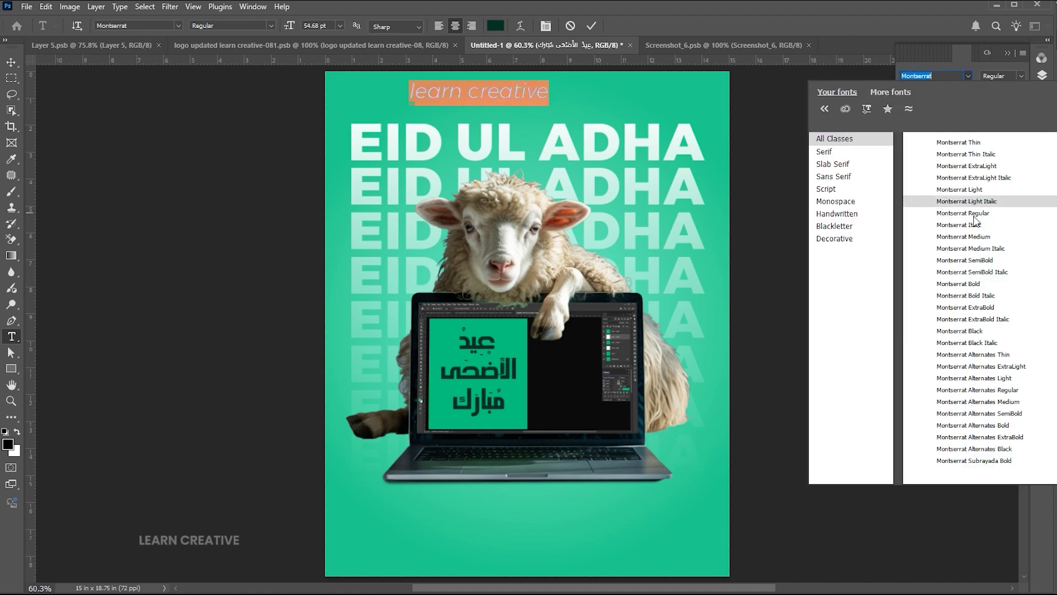
pyautogui.click(973, 214)
pyautogui.click(972, 214)
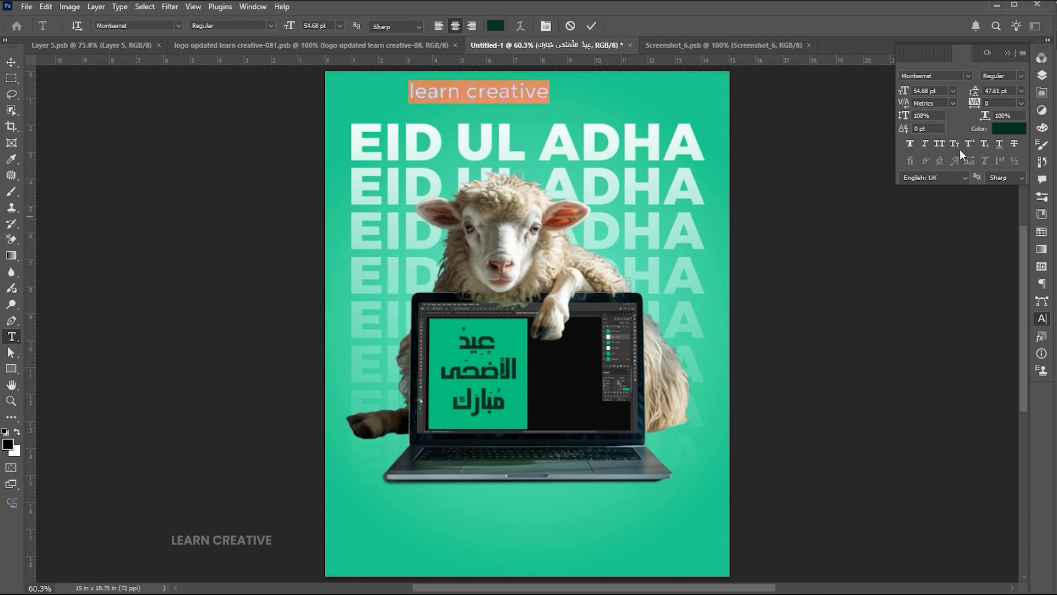
pyautogui.click(939, 142)
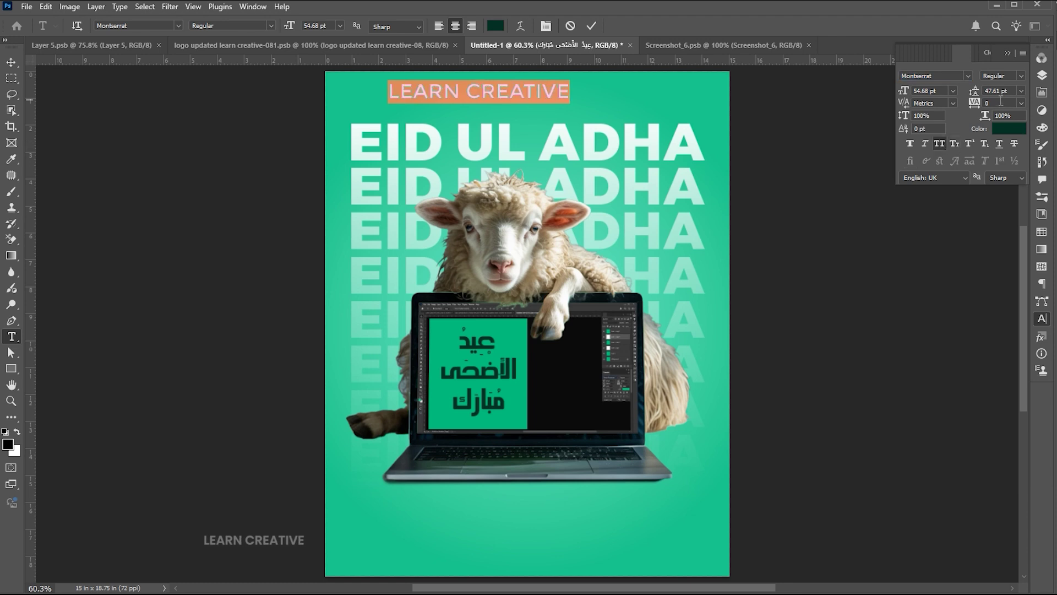
pyautogui.click(999, 103)
pyautogui.write('600')
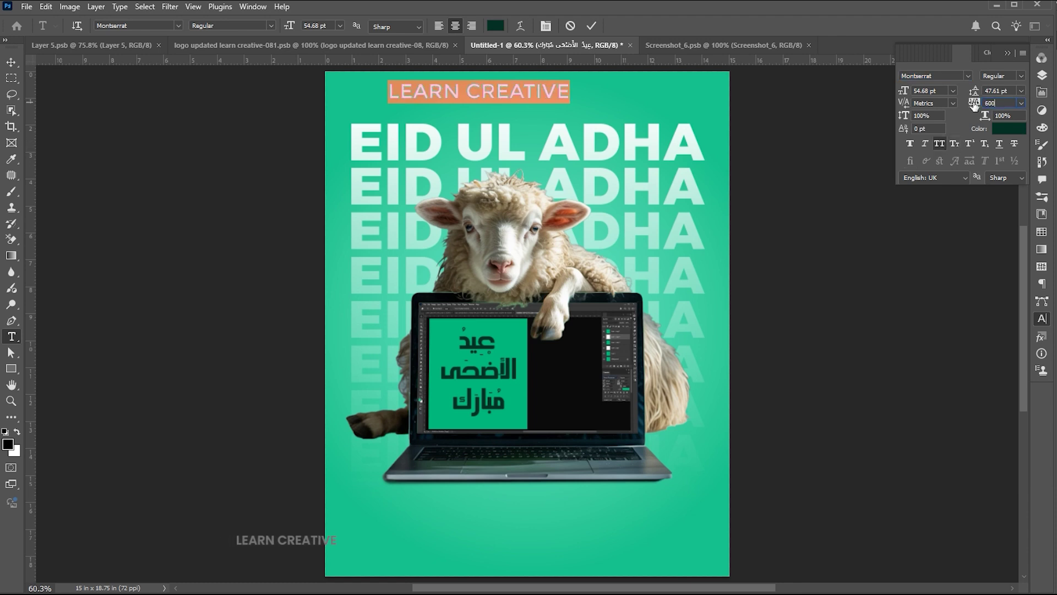
pyautogui.press('Return')
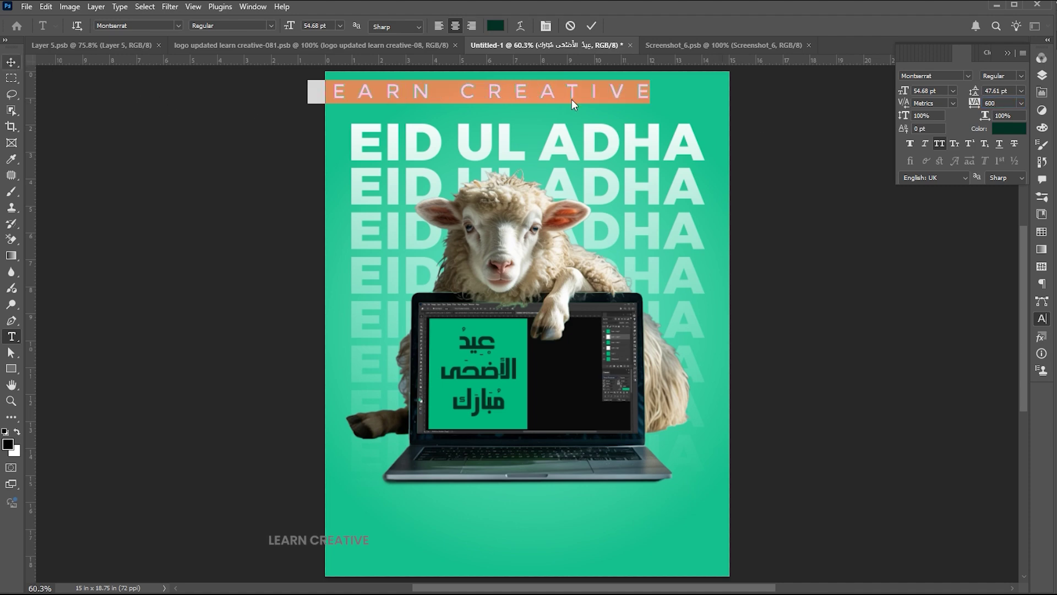
# - Shrink the LEARN CREATIVE text and colour it white
pyautogui.press('v')
pyautogui.hotkey('ctrl', 't')
pyautogui.moveTo(653, 80); pyautogui.dragTo(571, 85)
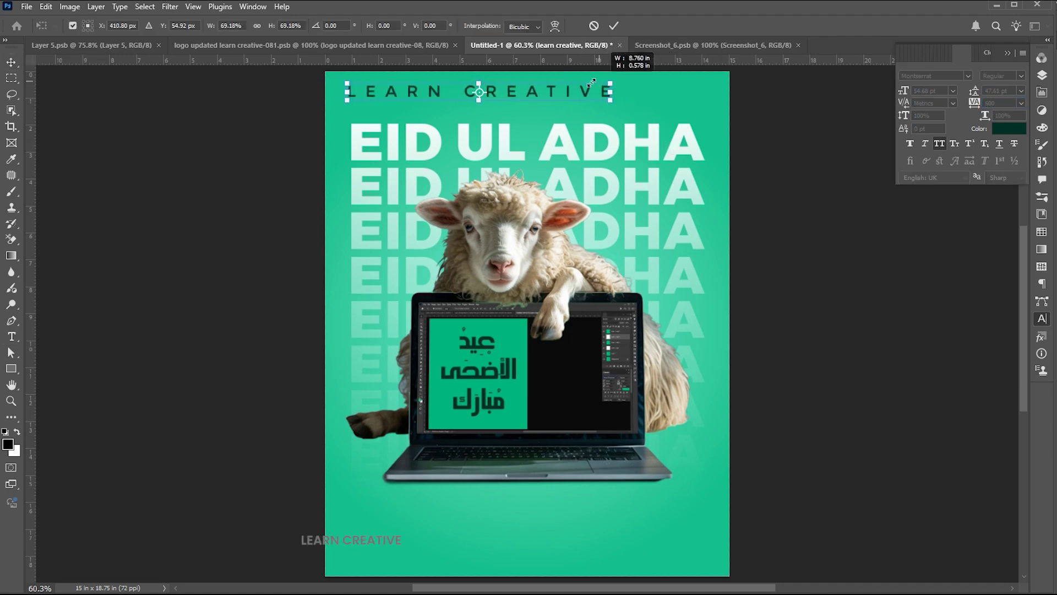
pyautogui.press('Return')
pyautogui.click(1008, 130)
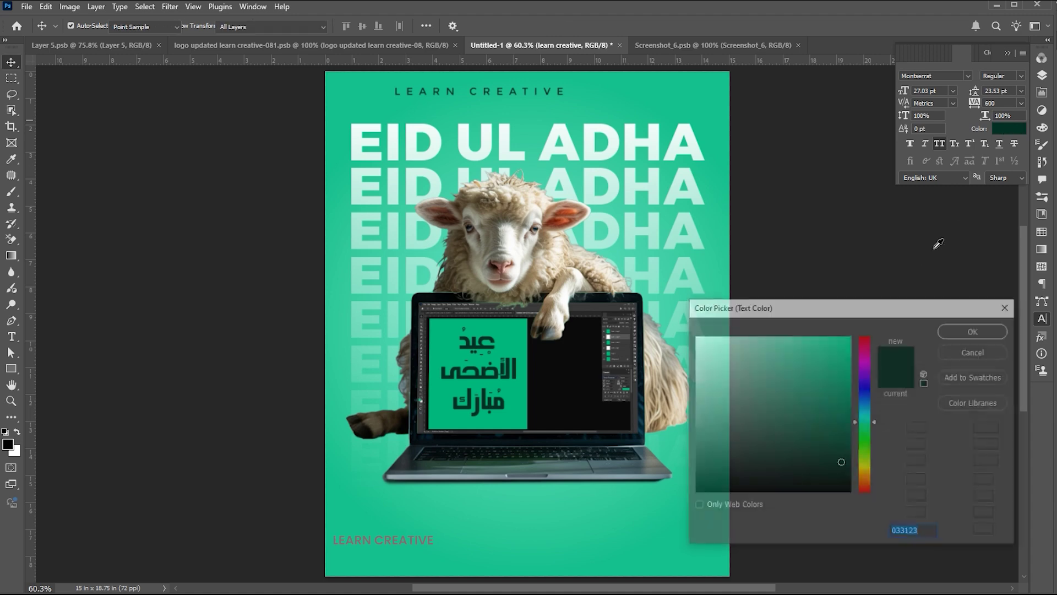
pyautogui.click(695, 336)
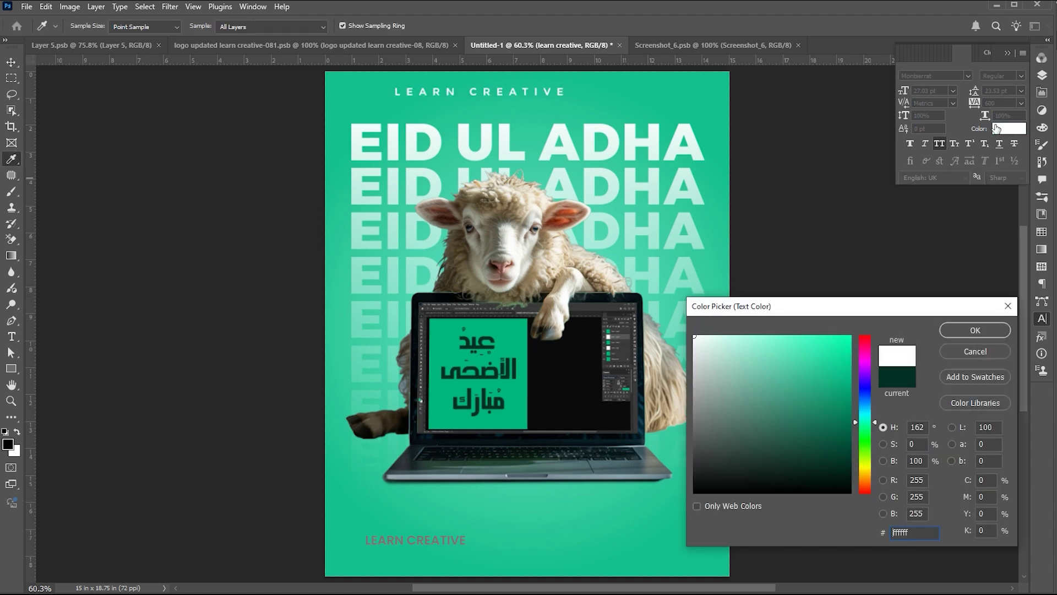
pyautogui.click(971, 333)
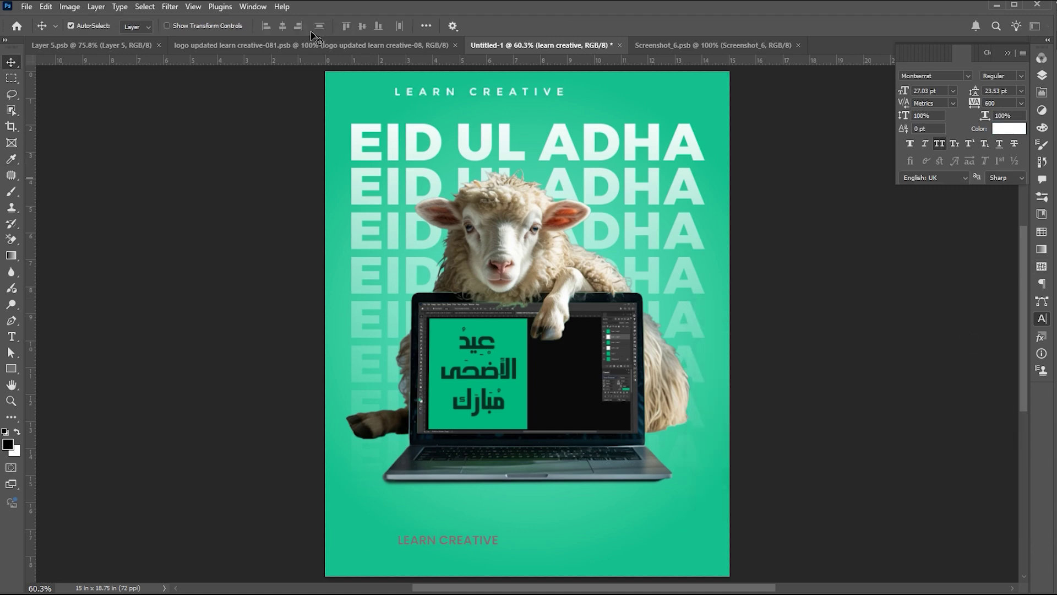
# - Centre the brand text horizontally on the poster and Alt-drag a copy below the laptop
pyautogui.hotkey('ctrl', 'a')
pyautogui.click(283, 26)
pyautogui.hotkey('ctrl', 'd')
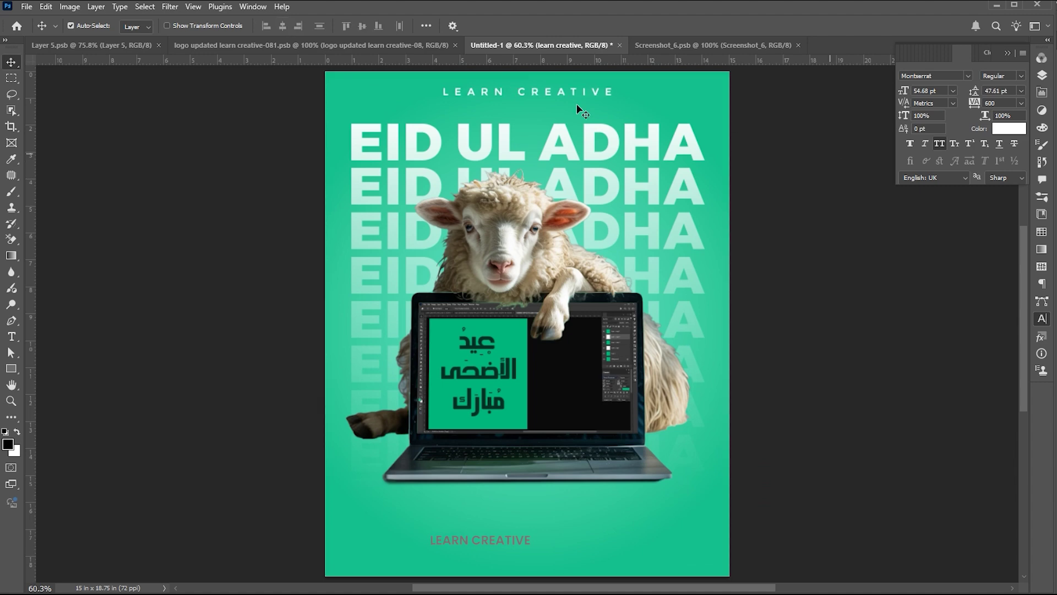
pyautogui.keyDown('shift'); pyautogui.click(581, 92); pyautogui.keyUp('shift')
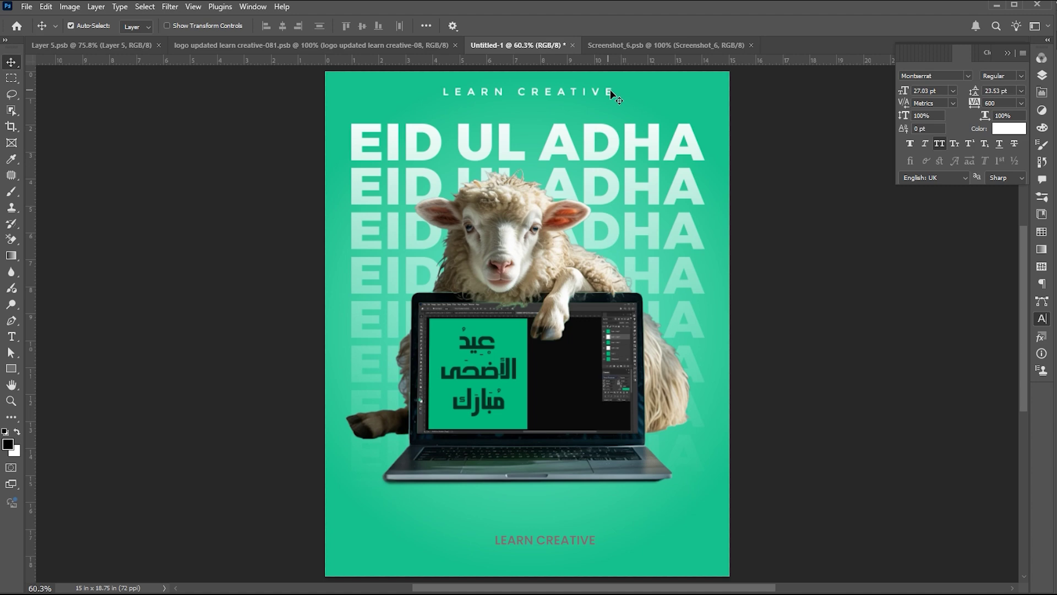
pyautogui.hotkey('ctrl', 't')
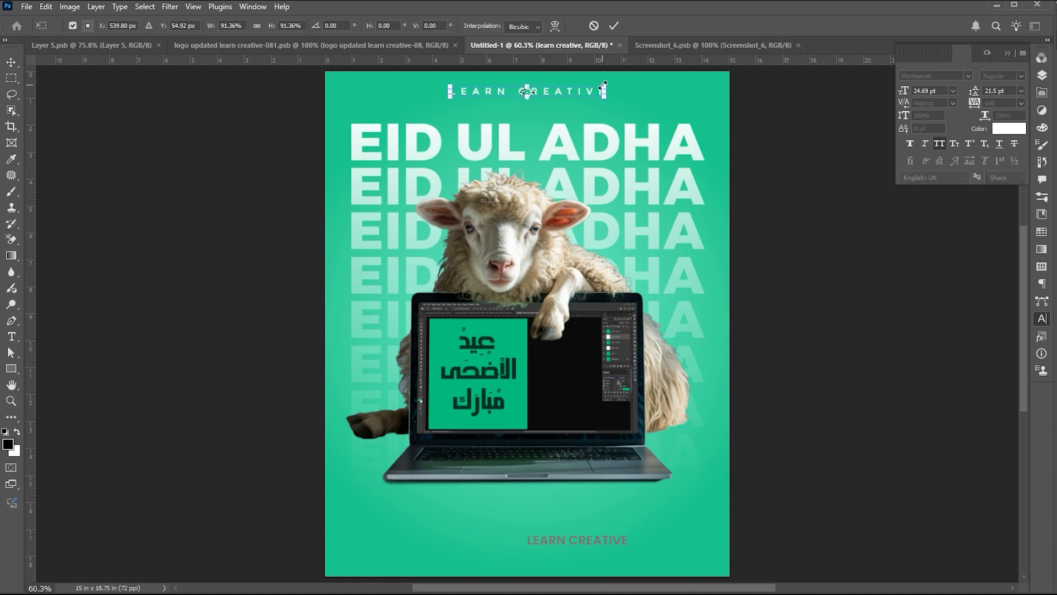
pyautogui.press('Return')
pyautogui.keyDown('alt'); pyautogui.moveTo(589, 94); pyautogui.dragTo(609, 514); pyautogui.keyUp('alt')
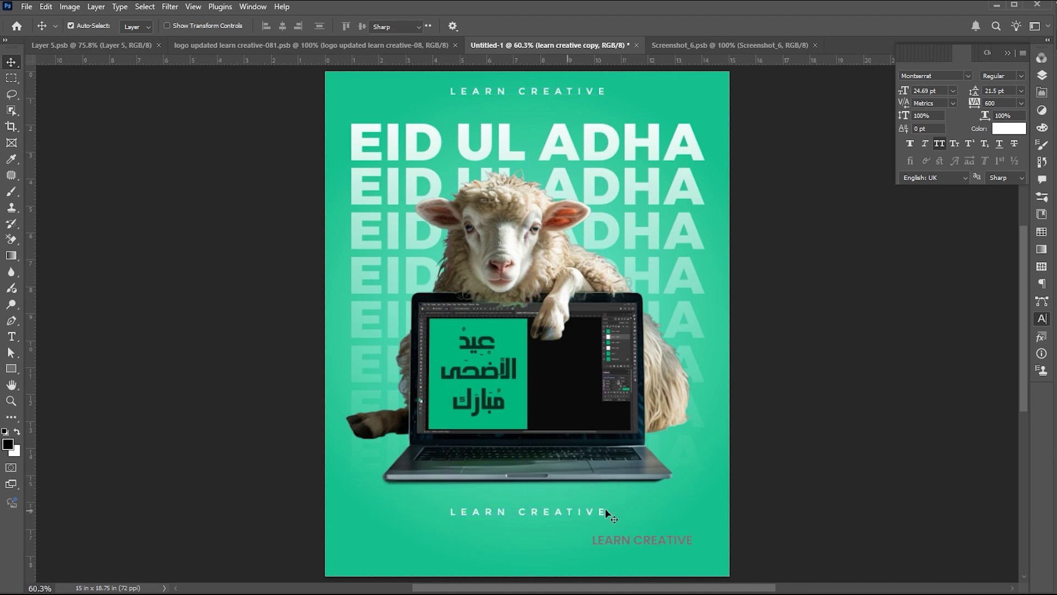
# - Retype the lower copy as 'EID UL ADHA 2025' with tighter letter spacing
pyautogui.doubleClick(606, 512)
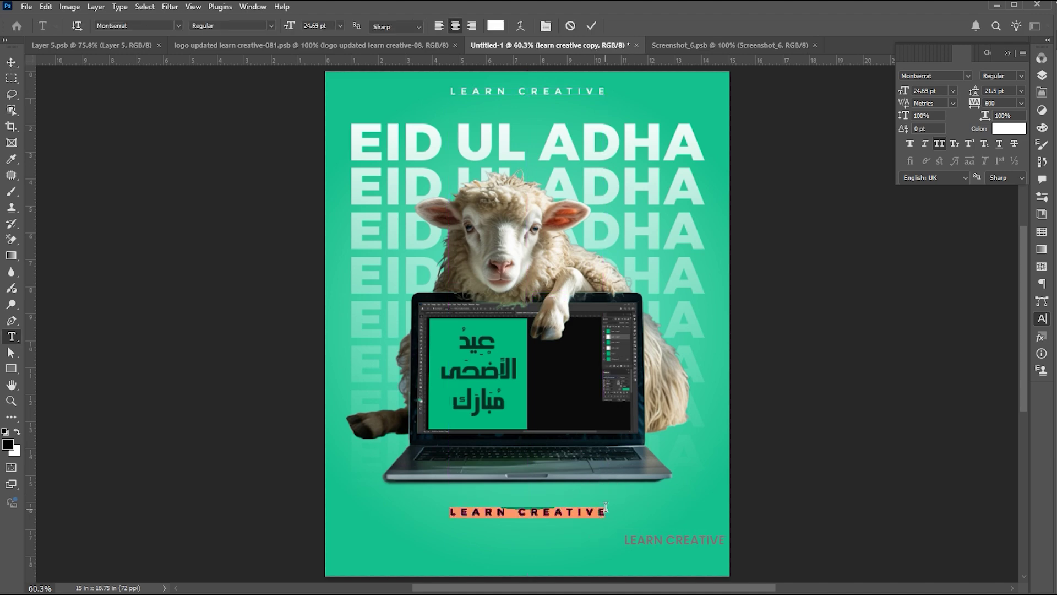
pyautogui.click(606, 507)
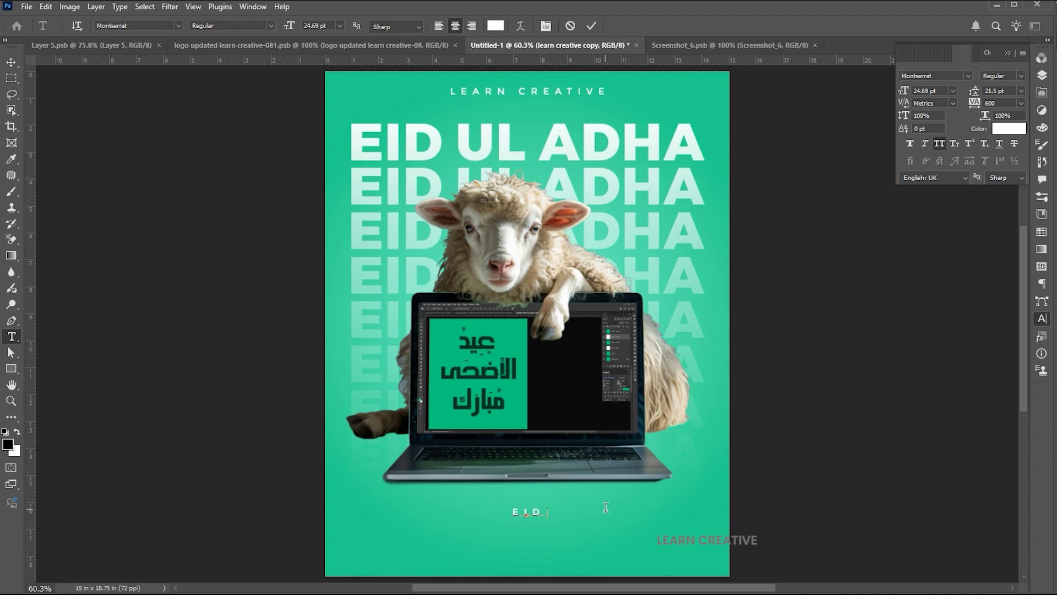
pyautogui.write('DH')
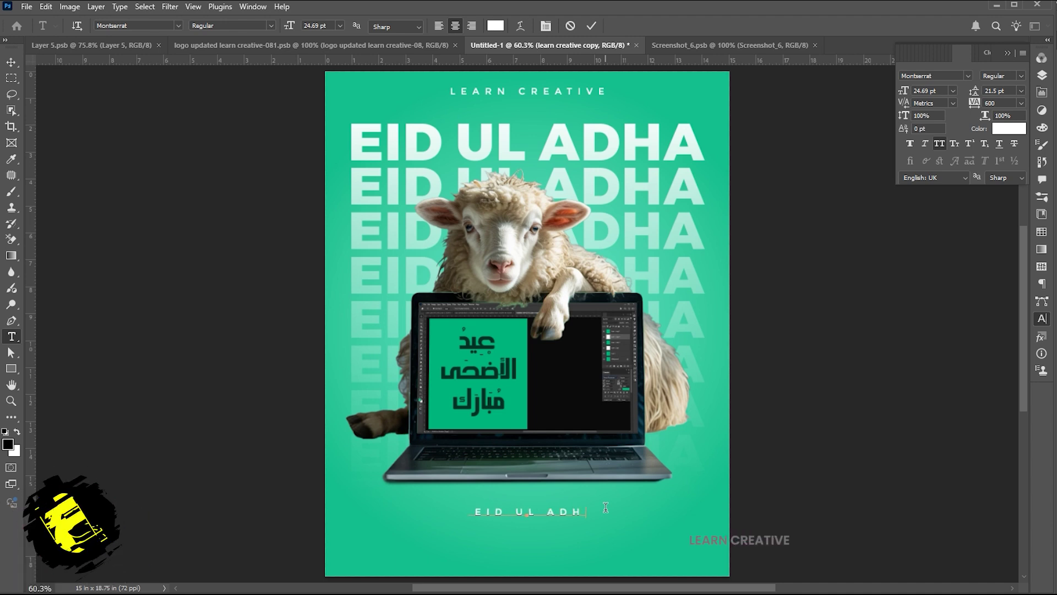
pyautogui.write('A 2025')
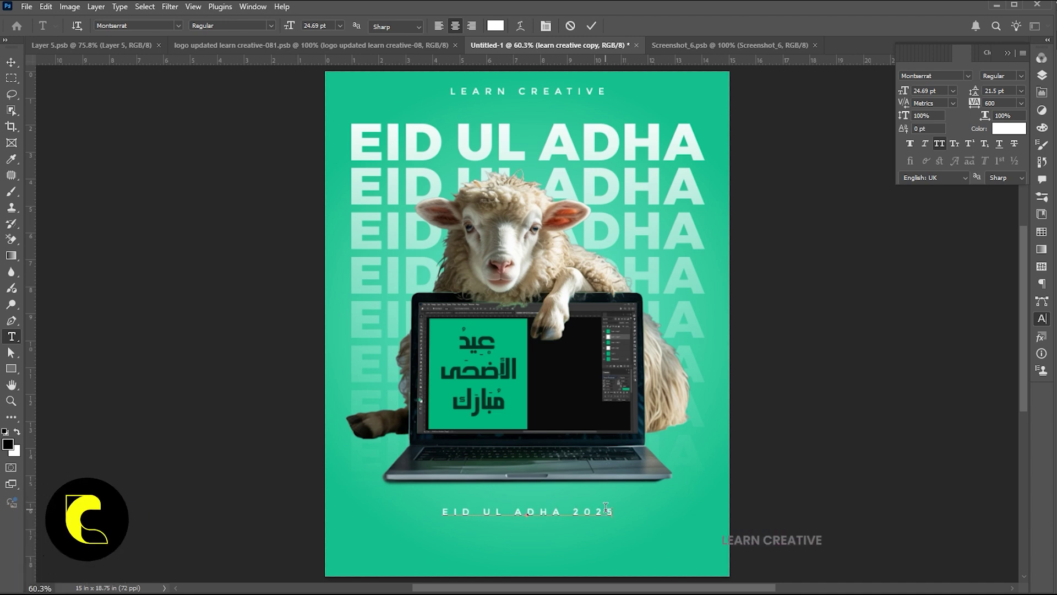
pyautogui.hotkey('ctrl', 'a')
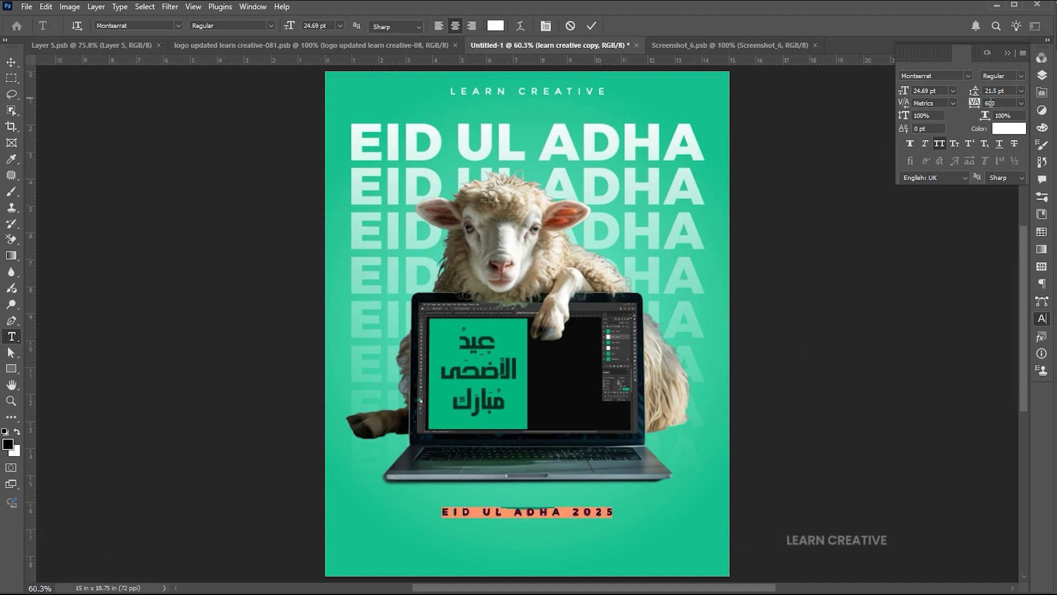
pyautogui.click(989, 102)
pyautogui.write('10')
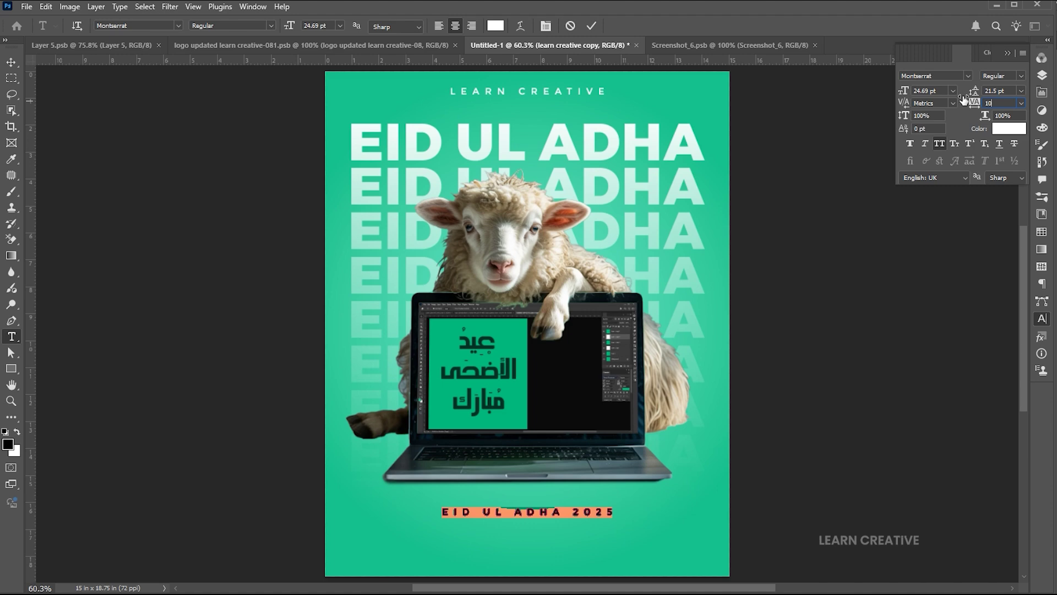
pyautogui.press('Return')
# - Set the date line in Placard Condensed and enlarge it to about 195%
pyautogui.click(934, 75)
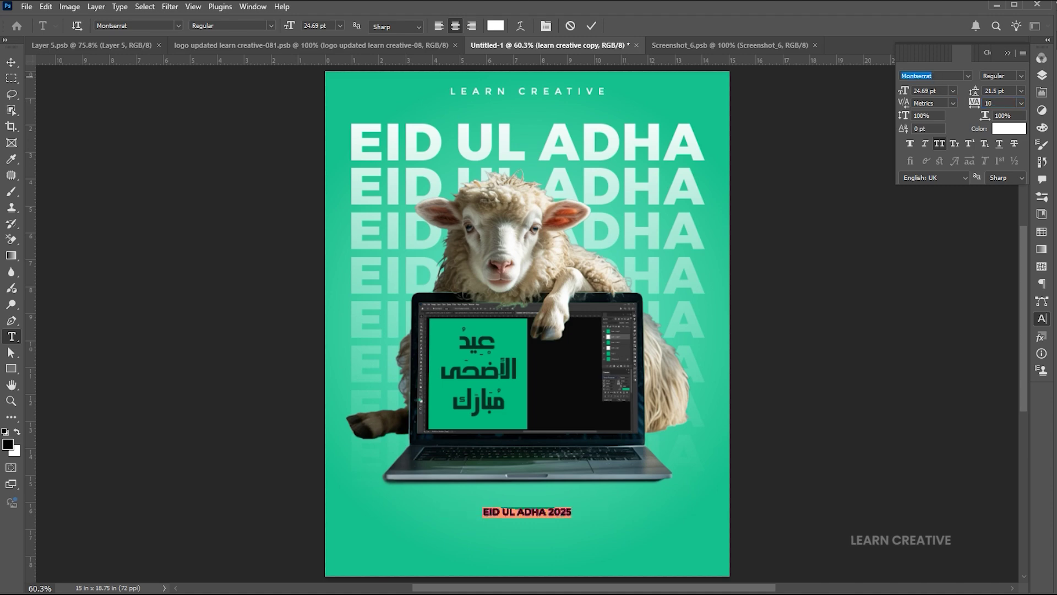
pyautogui.write('ParkPlace')
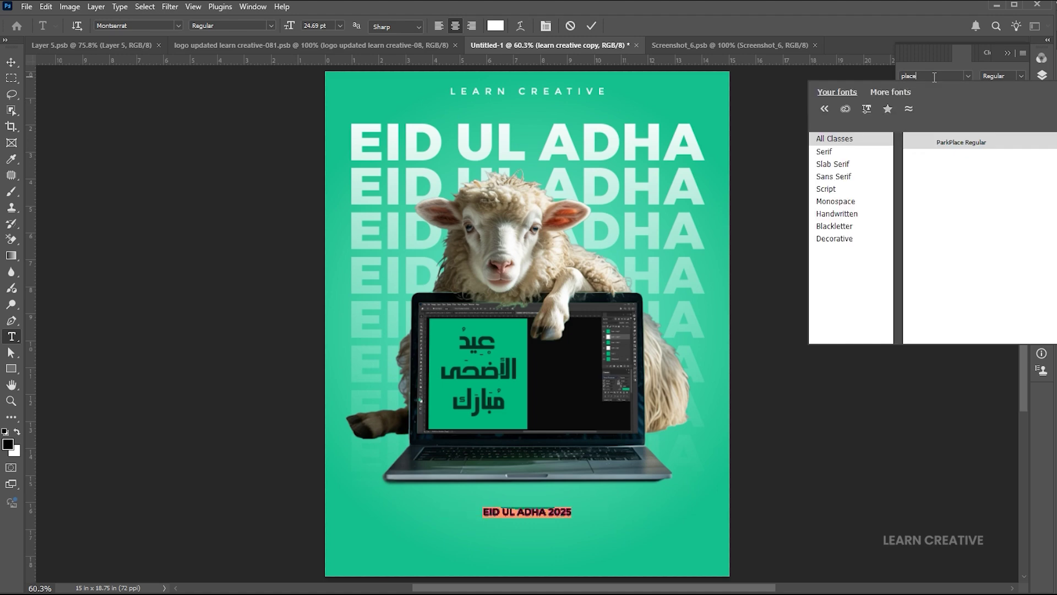
pyautogui.click(958, 142)
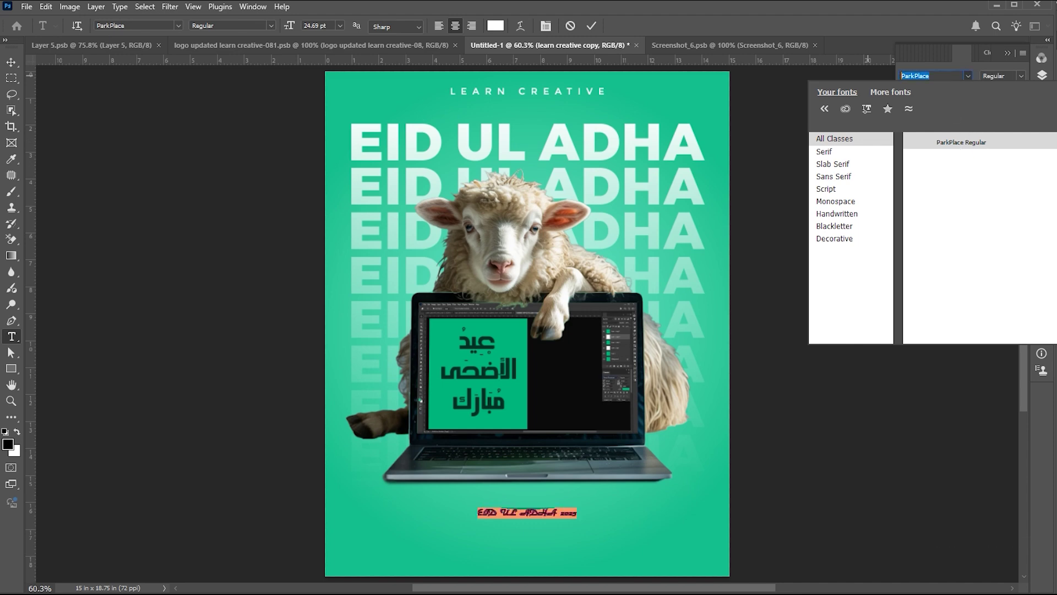
pyautogui.write('plac')
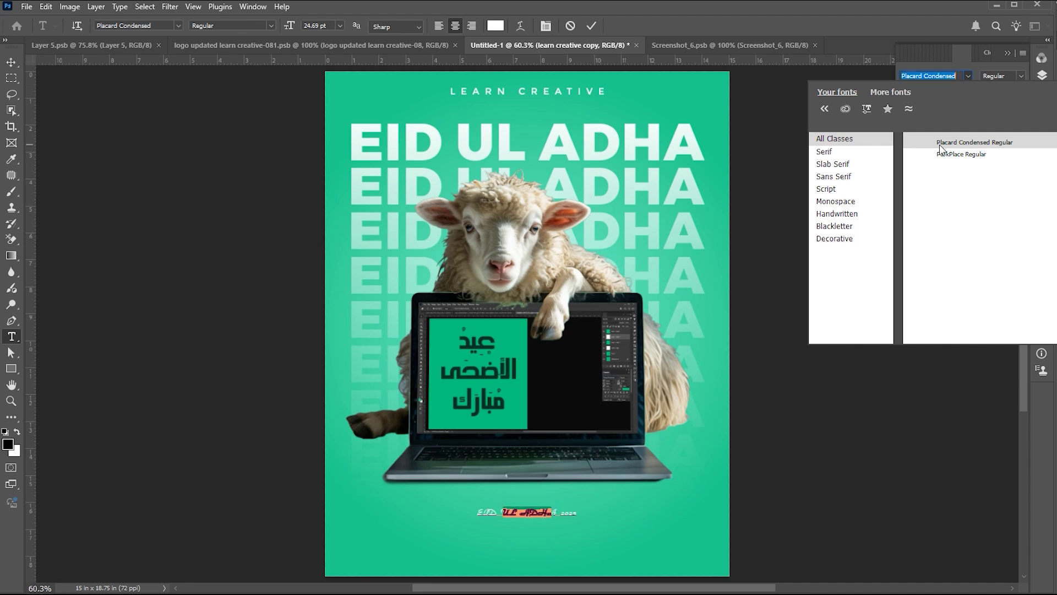
pyautogui.click(938, 145)
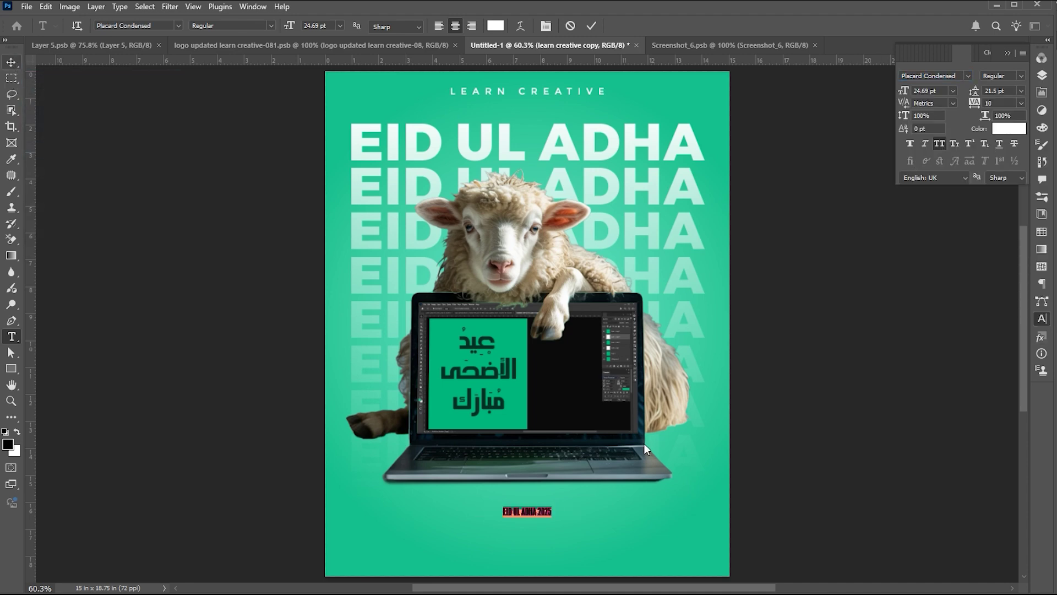
pyautogui.click(11, 61)
pyautogui.hotkey('ctrl', 't')
pyautogui.moveTo(554, 517); pyautogui.dragTo(574, 529)
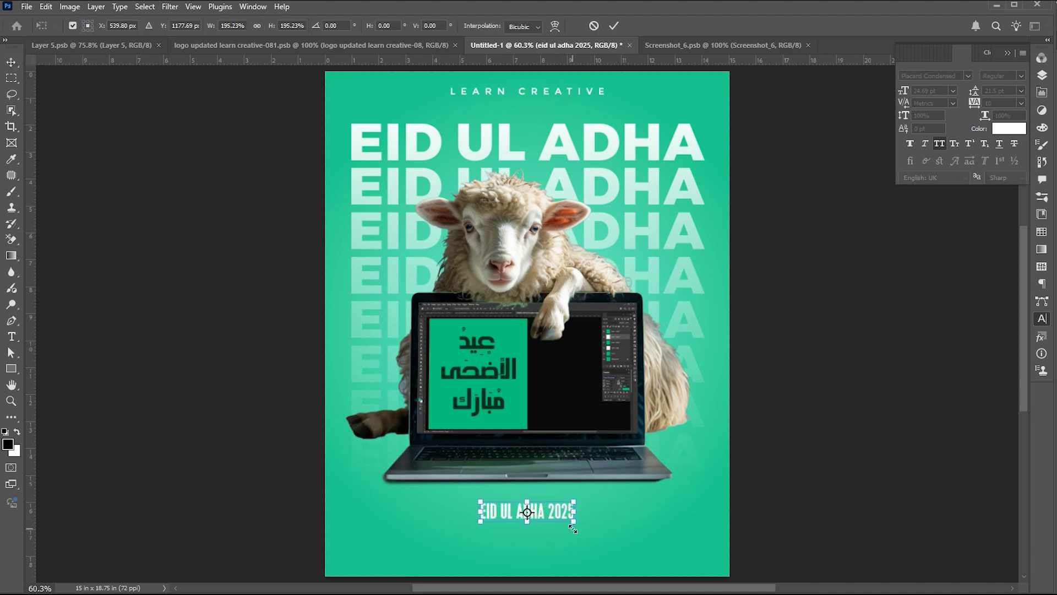
pyautogui.press('Return')
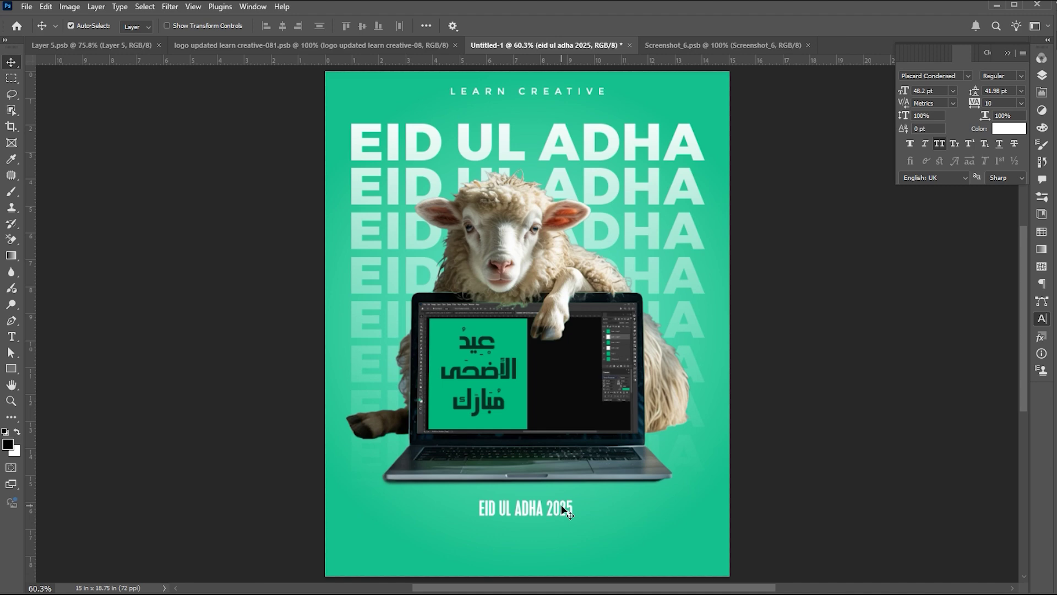
# - Draw a wide text box below the date line and paste the Eid body copy into it
pyautogui.click(11, 337)
pyautogui.click(49, 334)
pyautogui.moveTo(369, 533); pyautogui.dragTo(697, 551)
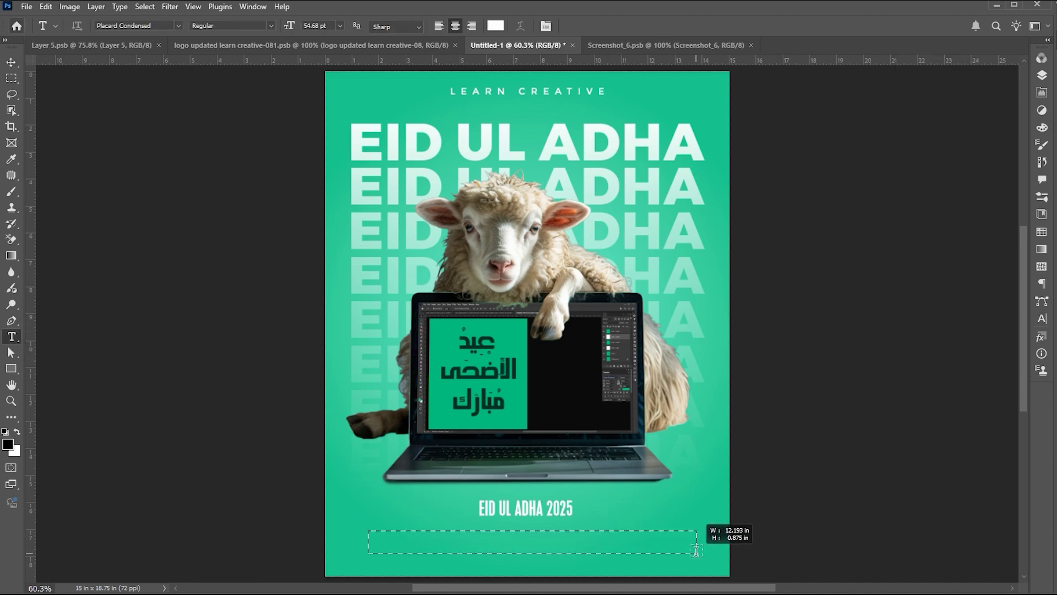
pyautogui.write('EID UL ADHA IS A TIME OF JOY, SACRIFICE, AND SHARING')
pyautogui.hotkey('ctrl', 'a')
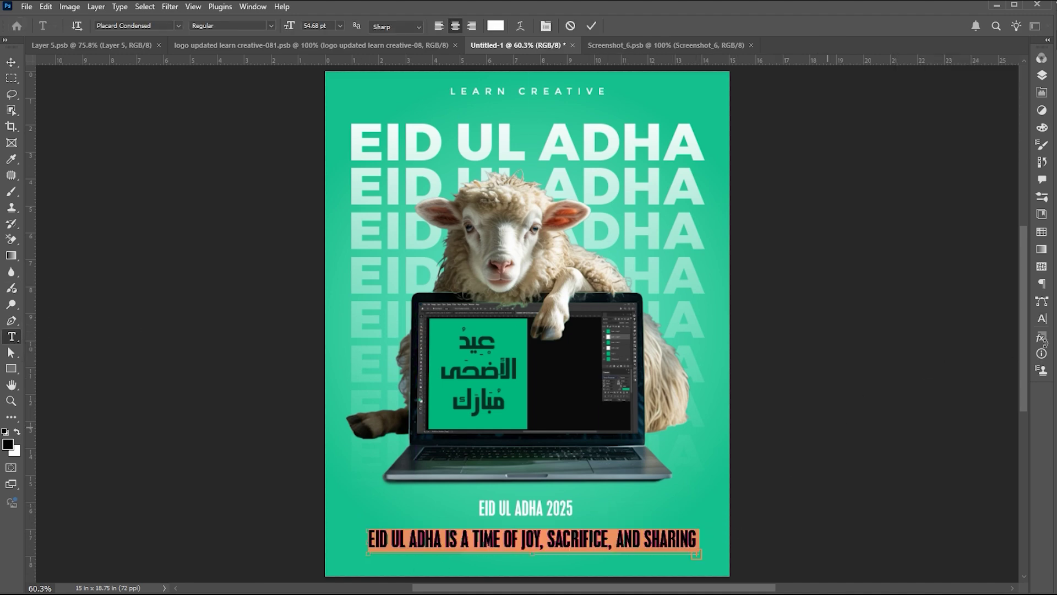
# - Set the paragraph to Montserrat Light at 20 pt, keeping the original line spacing
pyautogui.click(1041, 319)
pyautogui.click(928, 76)
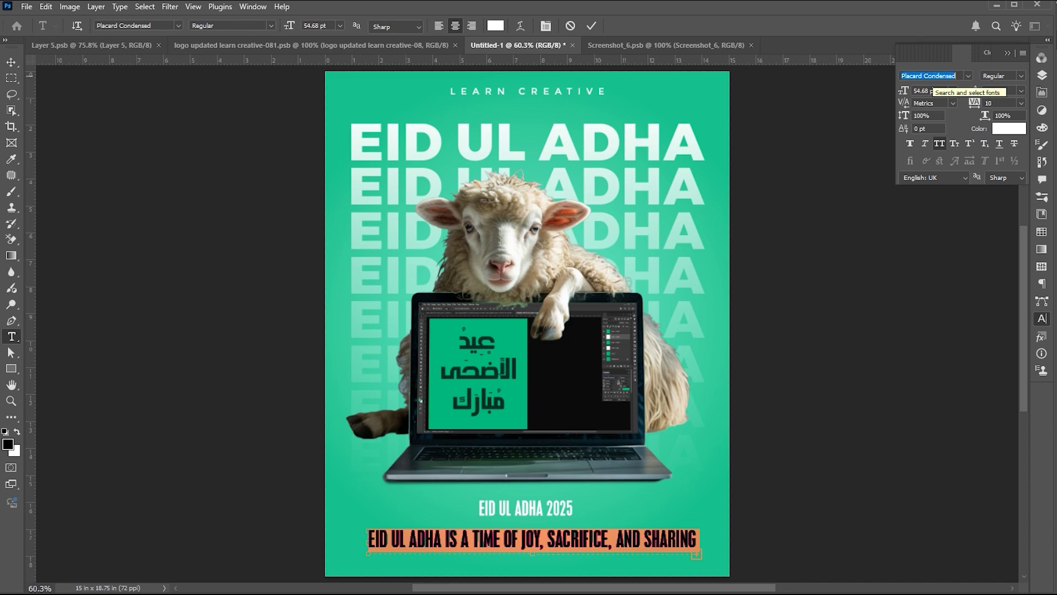
pyautogui.write('mon')
pyautogui.click(958, 199)
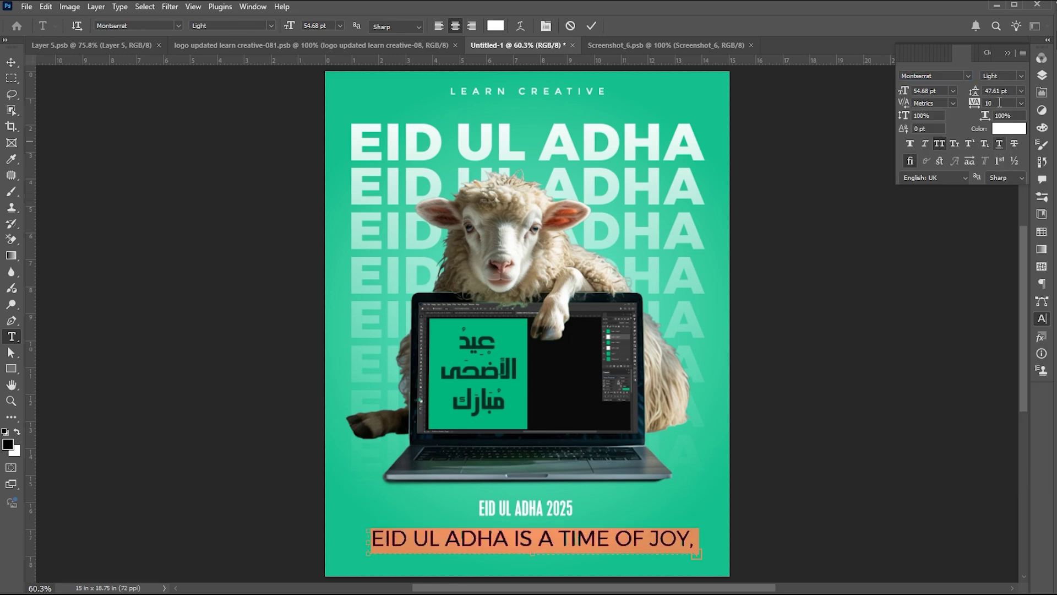
pyautogui.click(977, 91)
pyautogui.write('20')
pyautogui.press('Return')
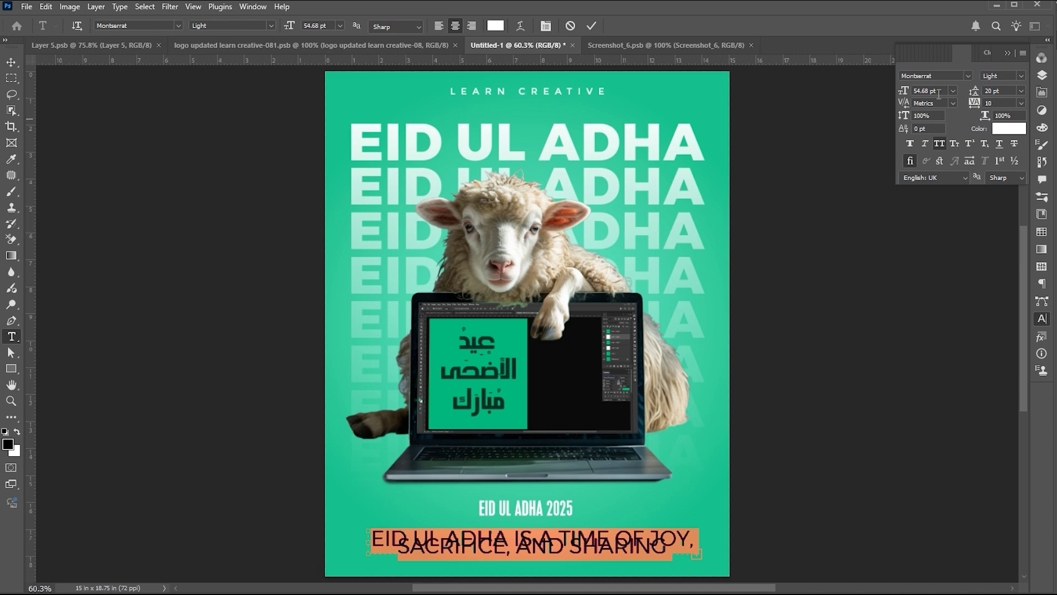
pyautogui.hotkey('ctrl', 'z')
pyautogui.click(925, 90)
pyautogui.write('20')
pyautogui.press('Return')
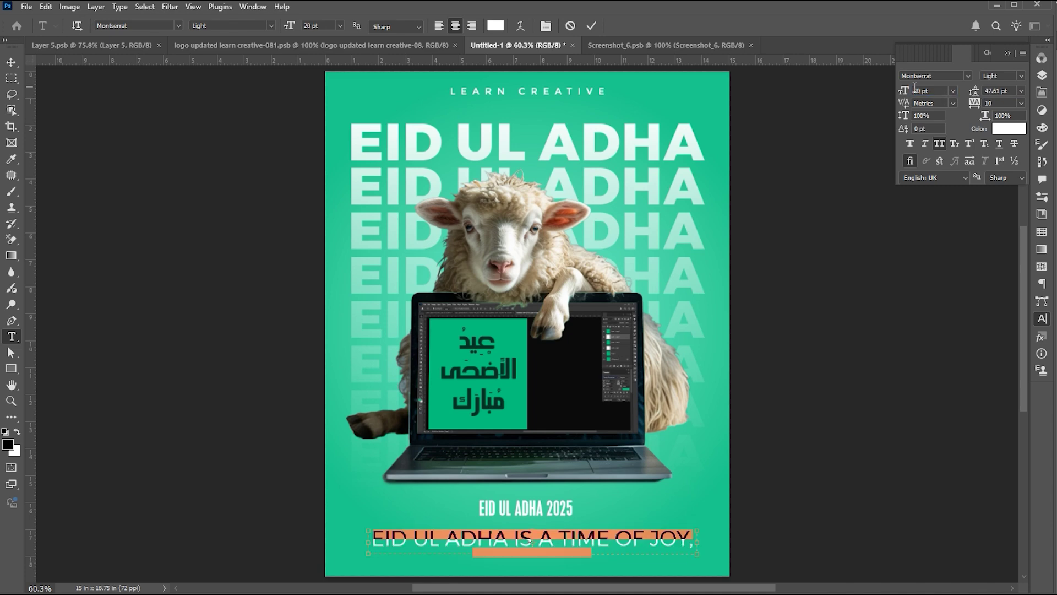
# - Commit the two-line paragraph and nudge it slightly upward
pyautogui.hotkey('ctrl', 'Return')
pyautogui.press('v')
pyautogui.hotkey('ctrl', 'd')
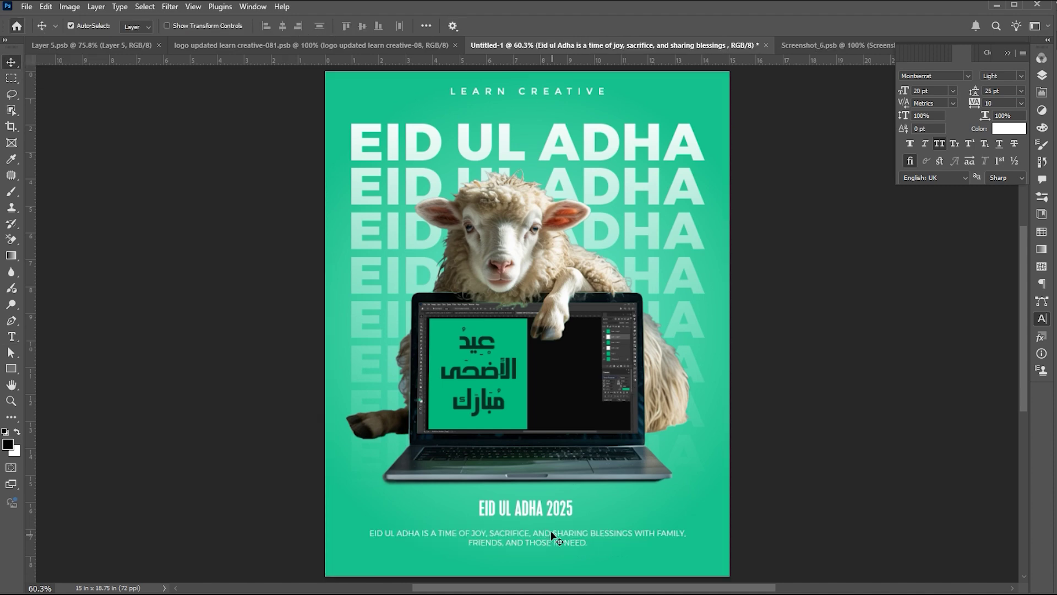
pyautogui.hotkey('shift', 'Up')
# - Paste the round logo from its document onto the poster's bottom centre
pyautogui.click(290, 39)
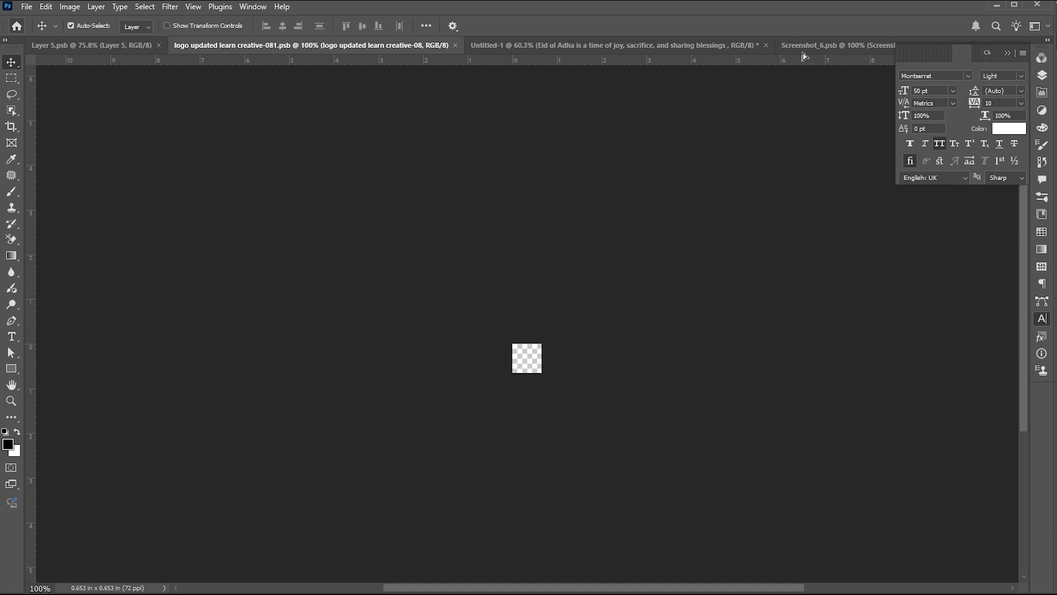
pyautogui.click(579, 45)
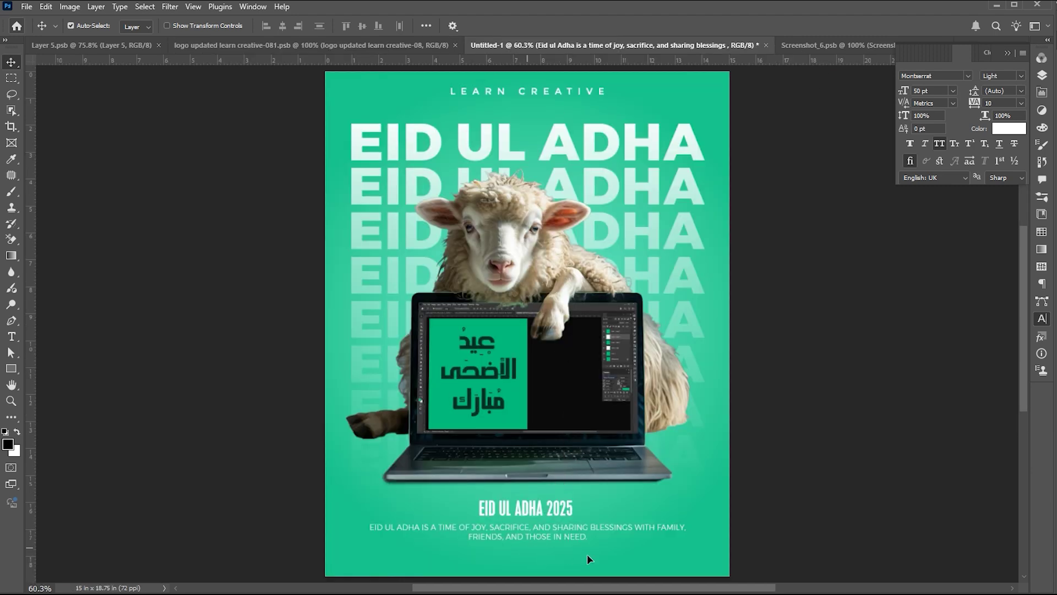
pyautogui.hotkey('ctrl', 'v')
pyautogui.hotkey('ctrl', 'a')
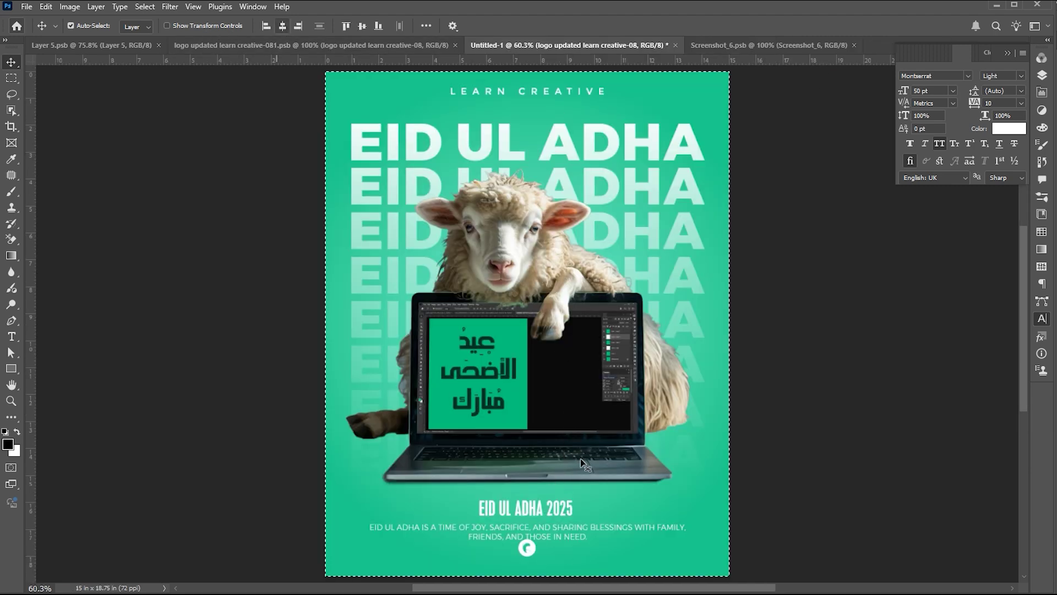
pyautogui.hotkey('ctrl', 'd')
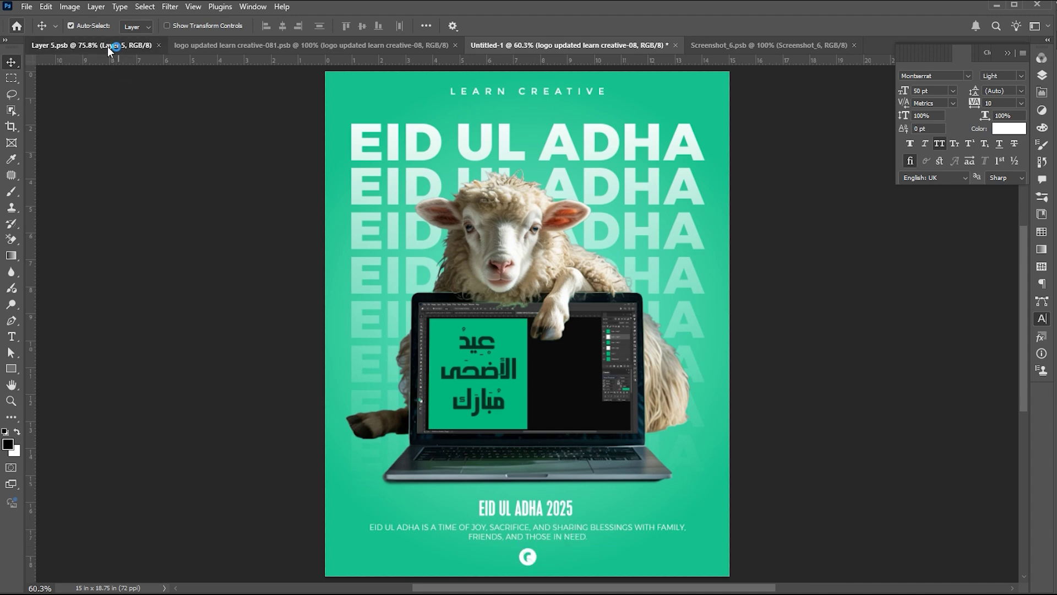
# - Drag the heart ball from the Layer 5 document and set it beside the laptop's lower-left corner
pyautogui.click(108, 46)
pyautogui.moveTo(545, 320); pyautogui.dragTo(597, 47)
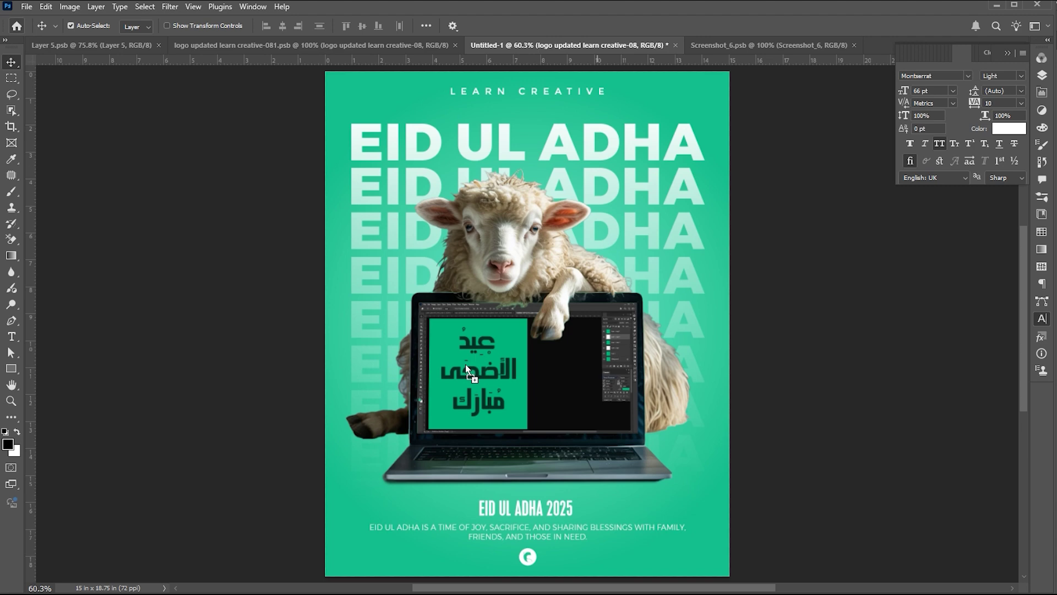
pyautogui.moveTo(465, 364); pyautogui.dragTo(460, 389)
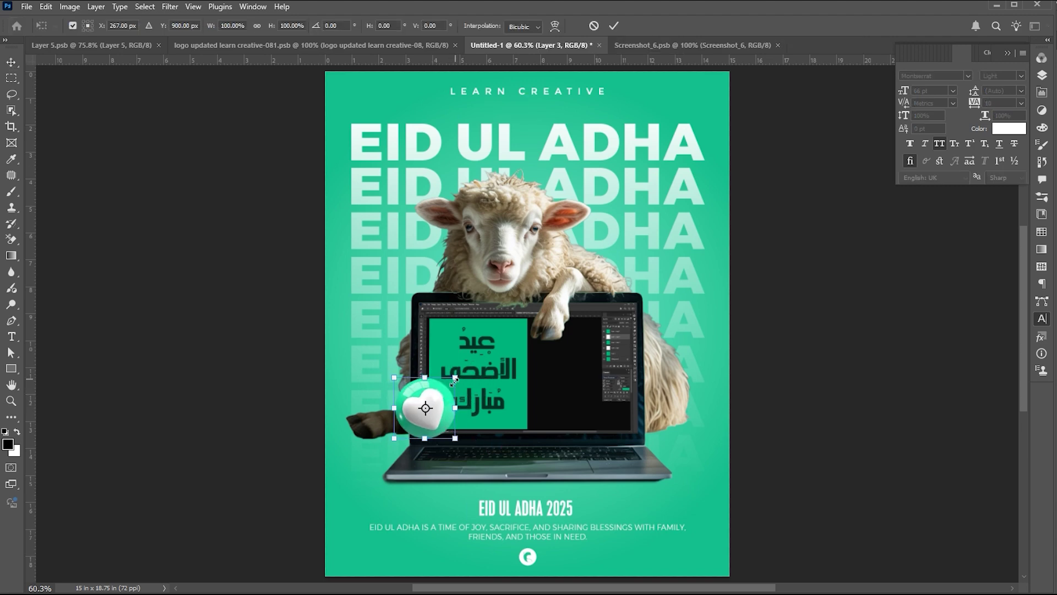
pyautogui.moveTo(460, 390)
pyautogui.mouseDown()
pyautogui.moveTo(451, 383)
pyautogui.moveTo(422, 404)
pyautogui.mouseUp()
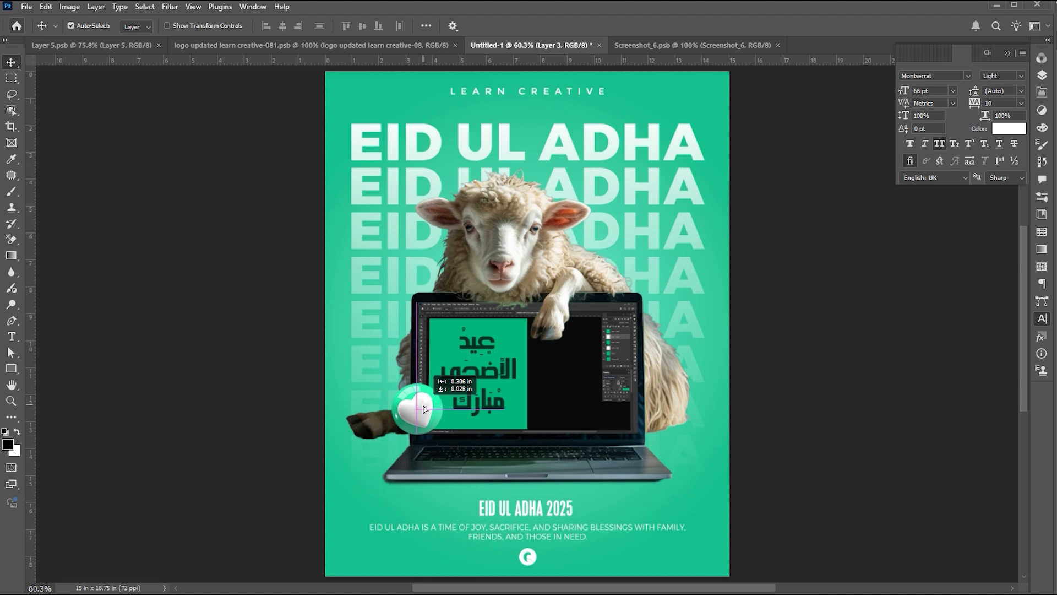
# - Apply a Motion Blur filter to the heart ball
pyautogui.click(170, 7)
pyautogui.moveTo(198, 200)
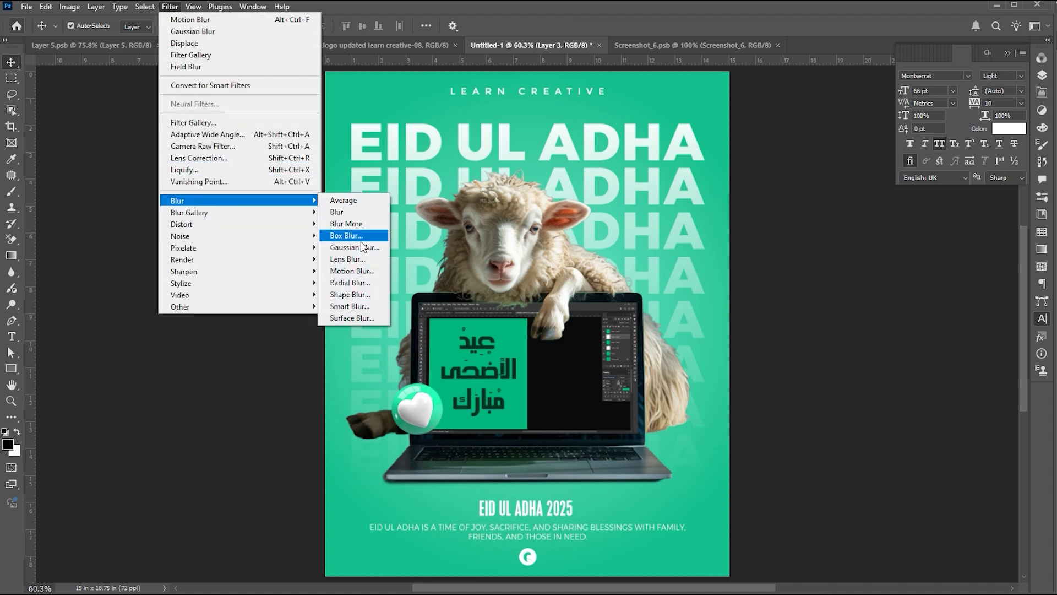
pyautogui.click(351, 271)
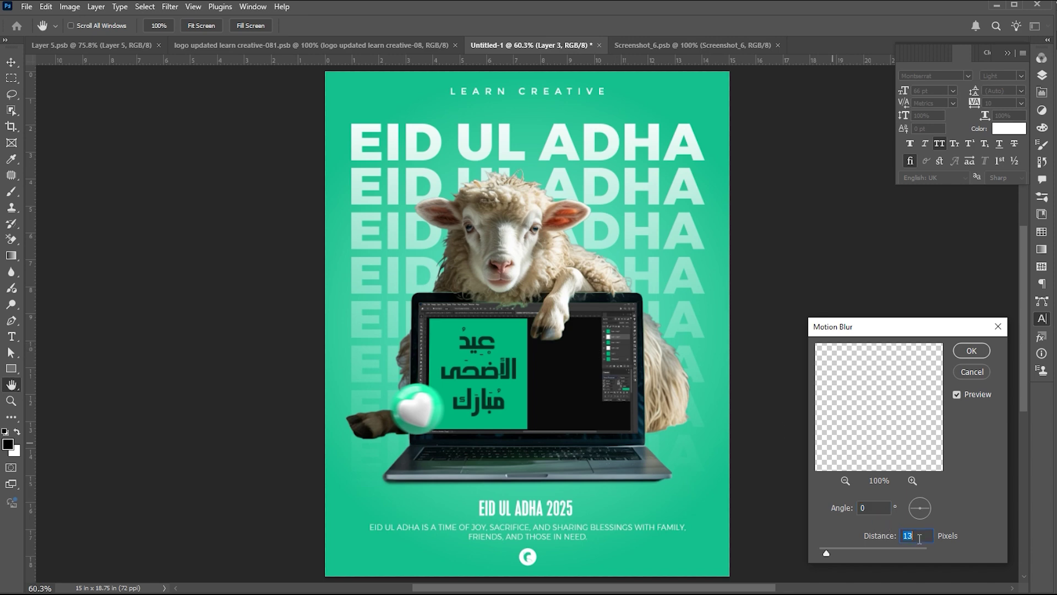
pyautogui.click(973, 351)
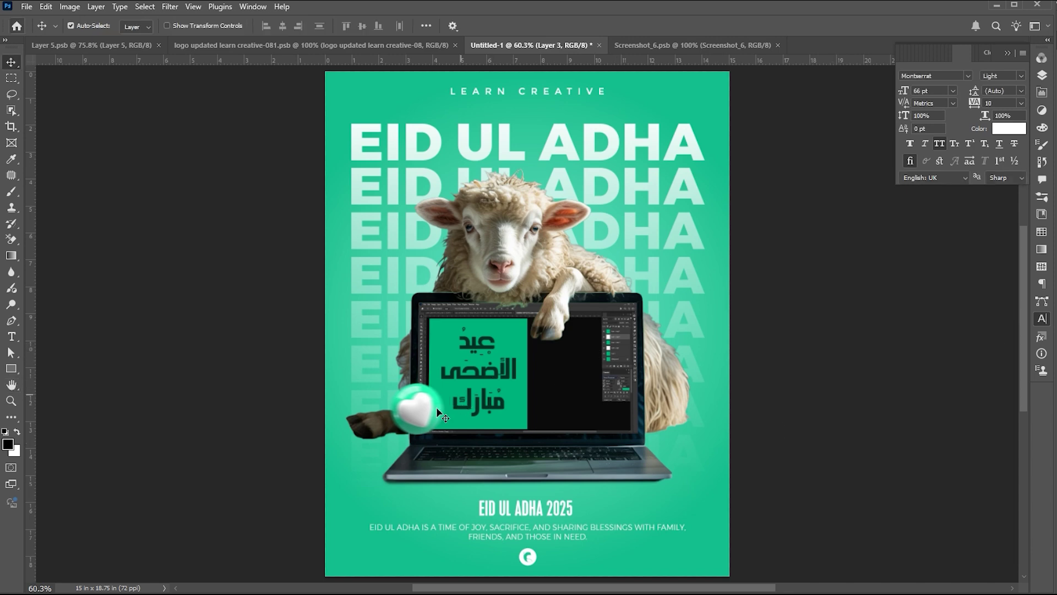
# - Duplicate the heart ball near the laptop's top-right corner, scaled down and rotated
pyautogui.keyDown('alt'); pyautogui.moveTo(423, 413); pyautogui.dragTo(628, 276); pyautogui.keyUp('alt')
pyautogui.hotkey('ctrl', 't')
pyautogui.moveTo(636, 324); pyautogui.dragTo(611, 294)
pyautogui.press('Return')
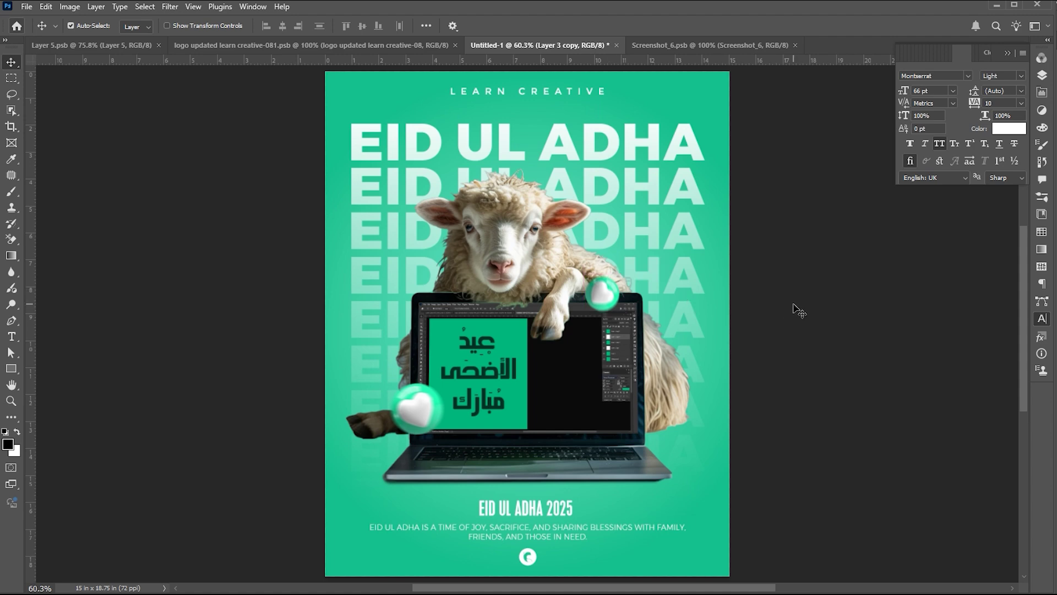
# - Lower the 'eid ul adha copy 8' headline rows layer to about 67% opacity
pyautogui.click(683, 138)
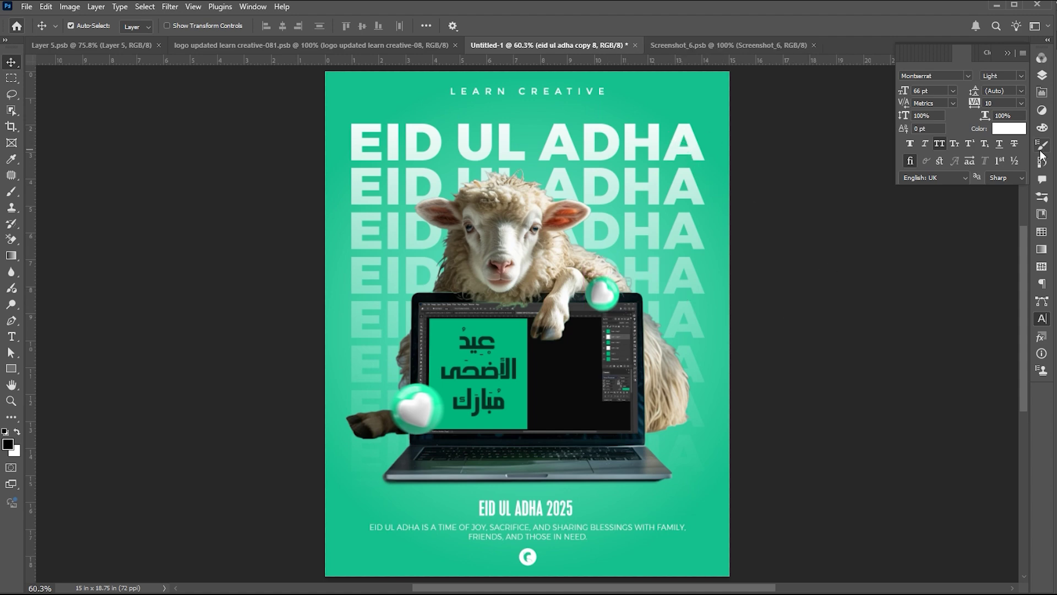
pyautogui.click(1041, 74)
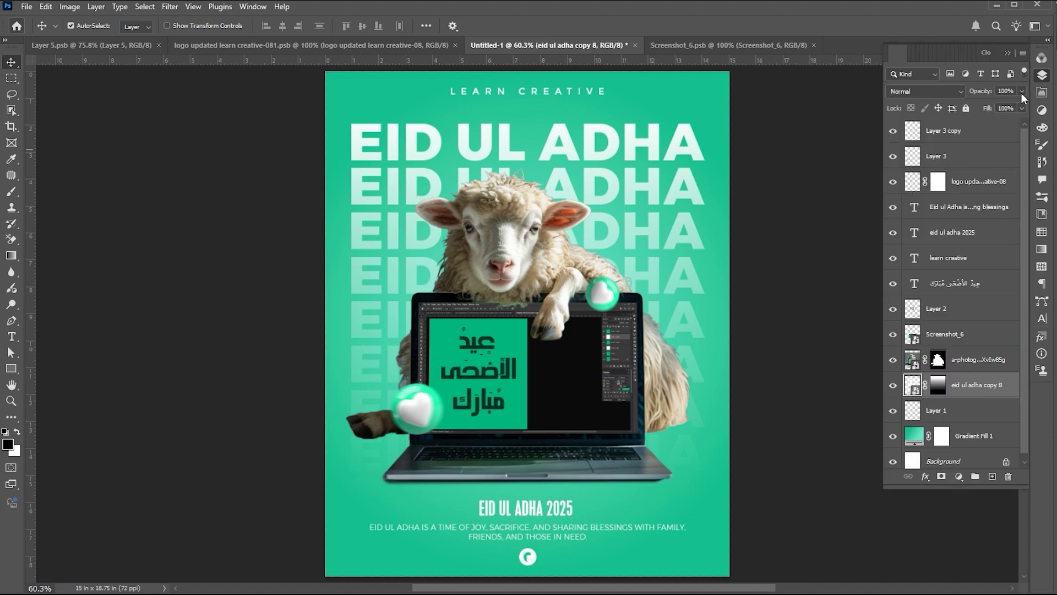
pyautogui.click(1022, 92)
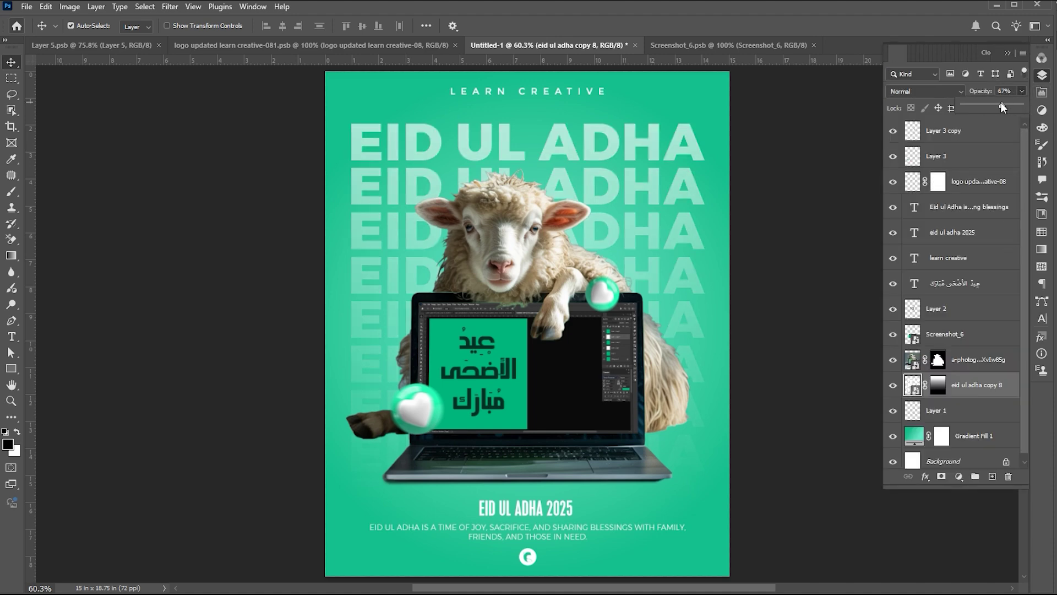
pyautogui.click(823, 214)
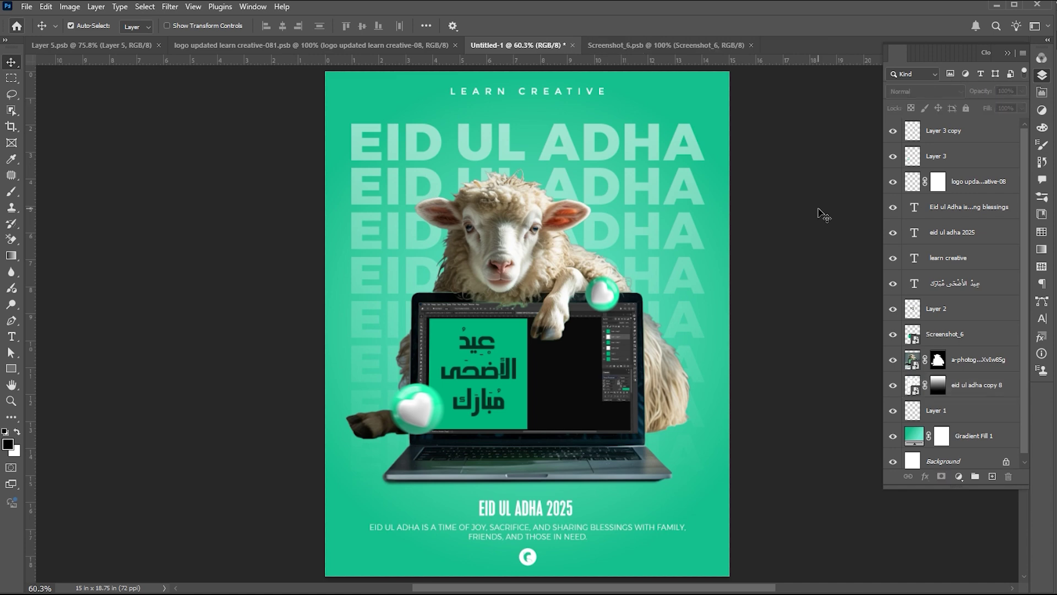